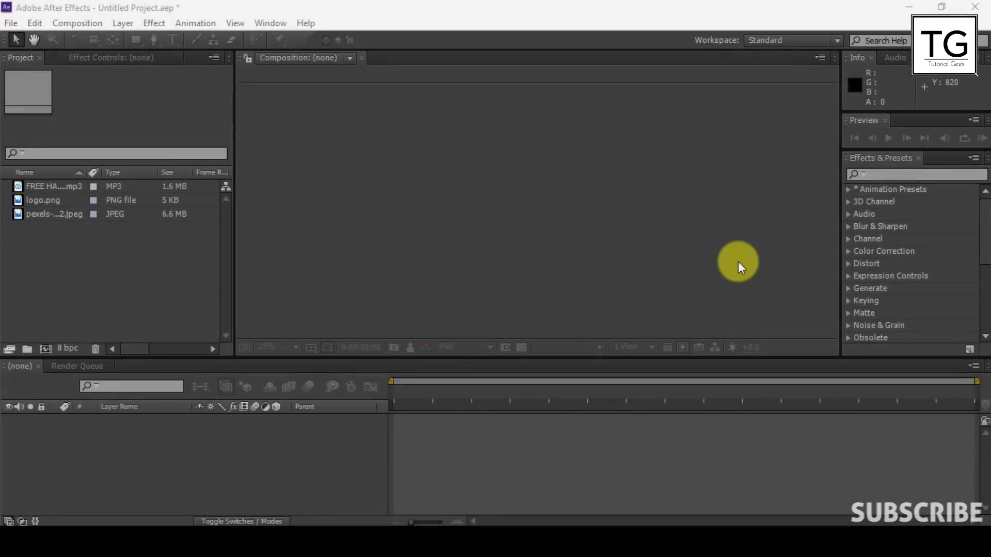
Create a 1920×1080 HDTV 29.97 fps composition named 'Trap Nation'
{"action": "left_click", "coordinate": [692, 246]}
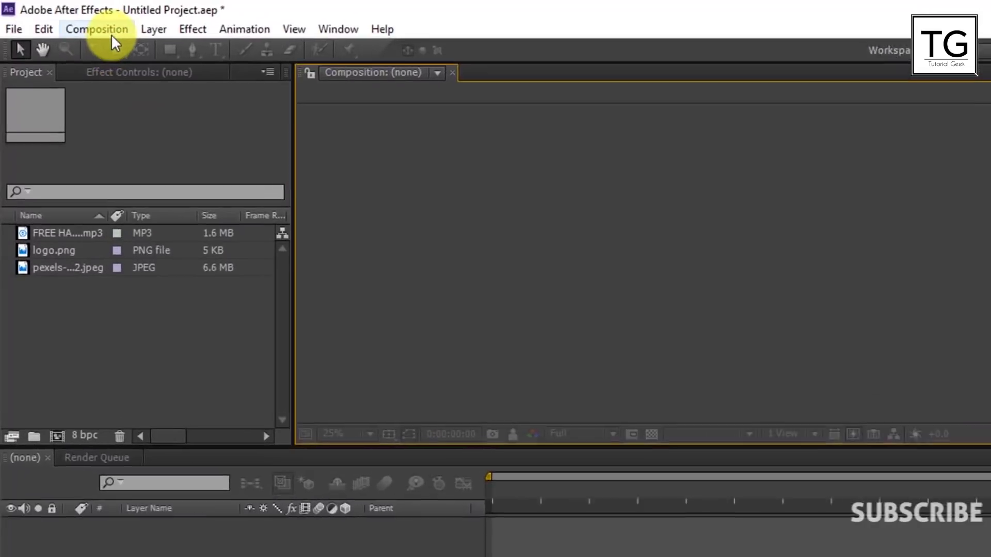
{"action": "left_click", "coordinate": [89, 23]}
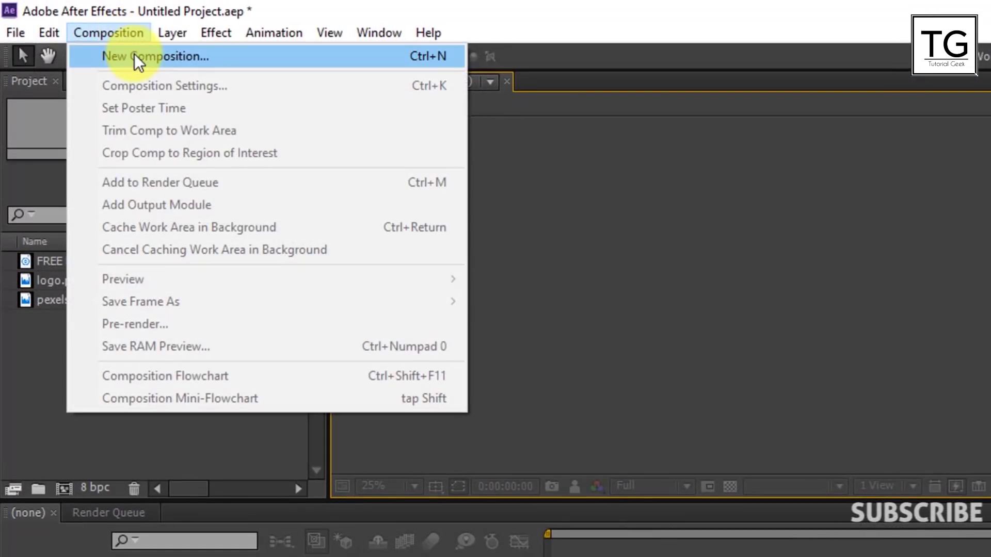
{"action": "left_click", "coordinate": [134, 54]}
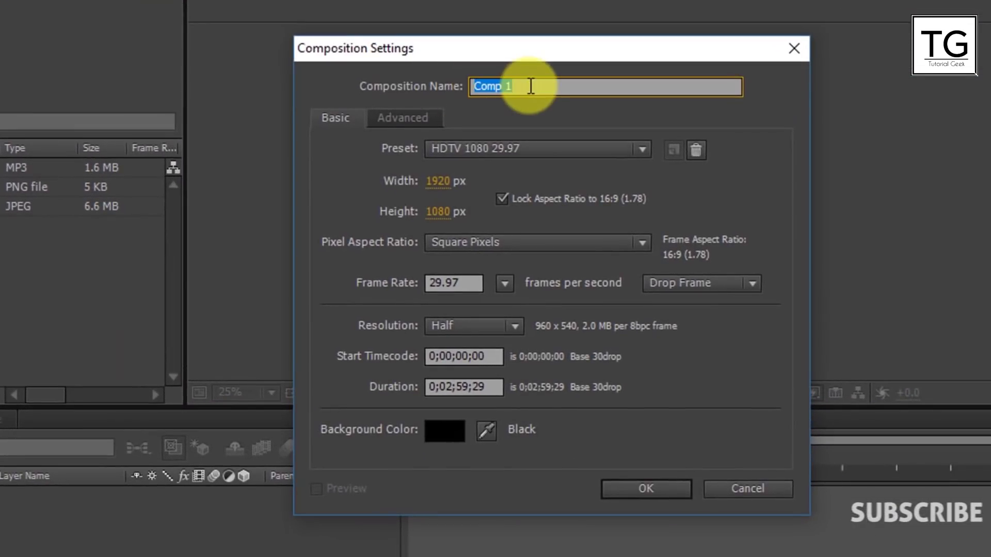
{"action": "type", "text": "Trap Nation"}
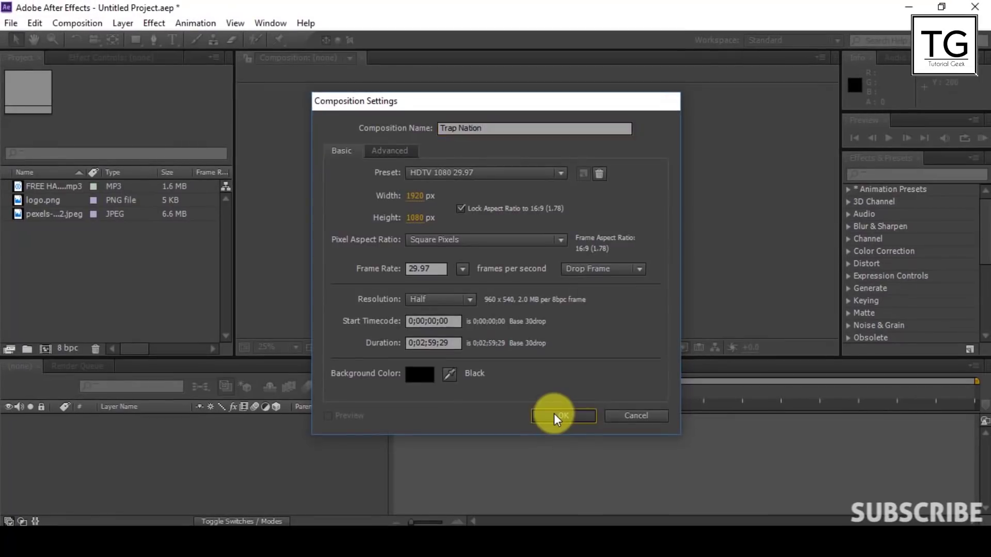
{"action": "left_click", "coordinate": [646, 488]}
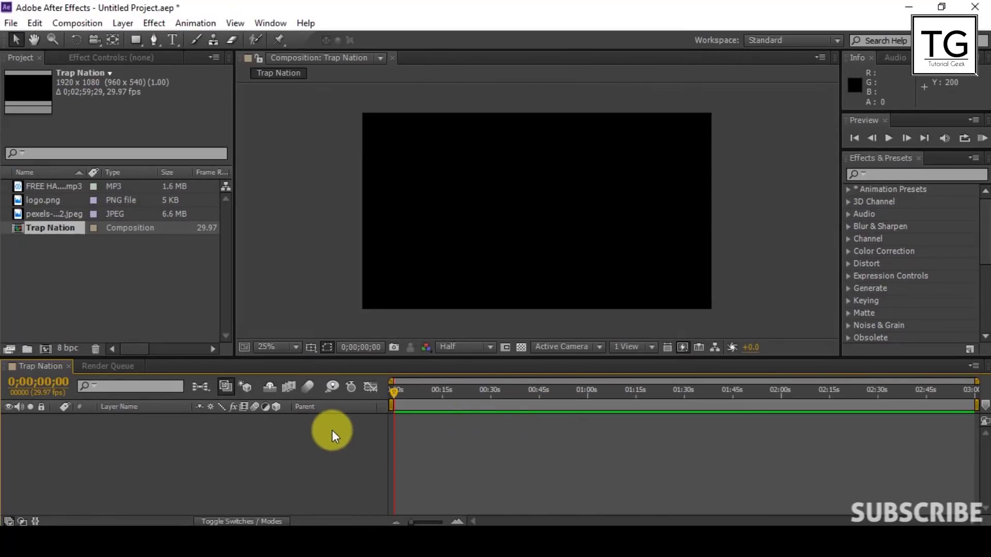
Add a black full-frame solid named 'Trap' and put the MP3 track into the timeline
{"action": "left_click", "coordinate": [296, 457]}
{"action": "right_click", "coordinate": [297, 461]}
{"action": "mouse_move", "coordinate": [509, 315]}
{"action": "left_click", "coordinate": [548, 342]}
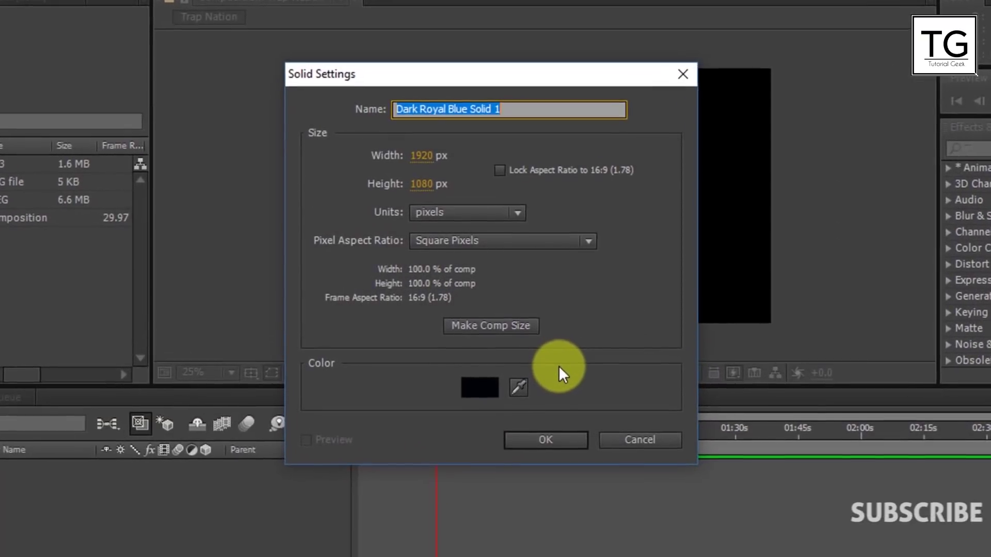
{"action": "type", "text": "Trap"}
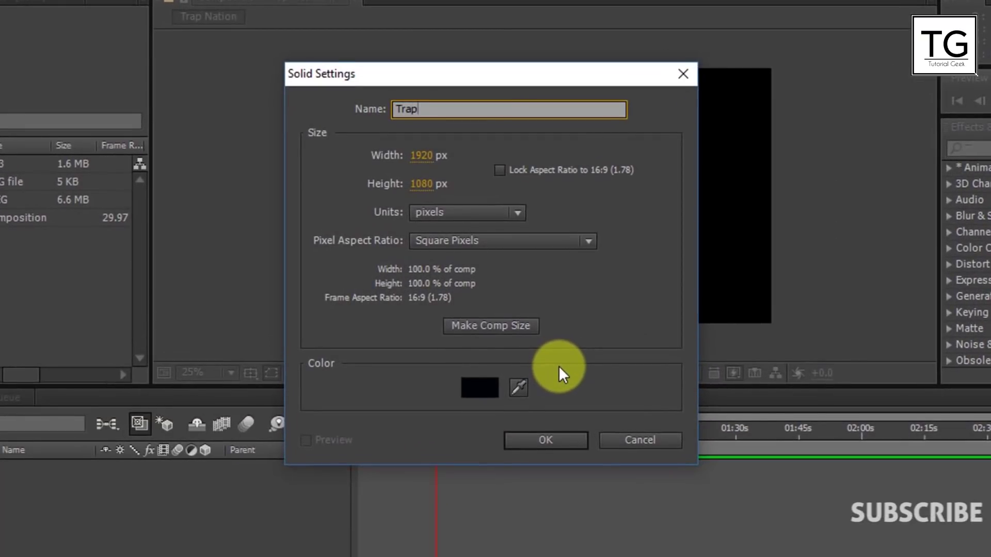
{"action": "key", "text": "Return"}
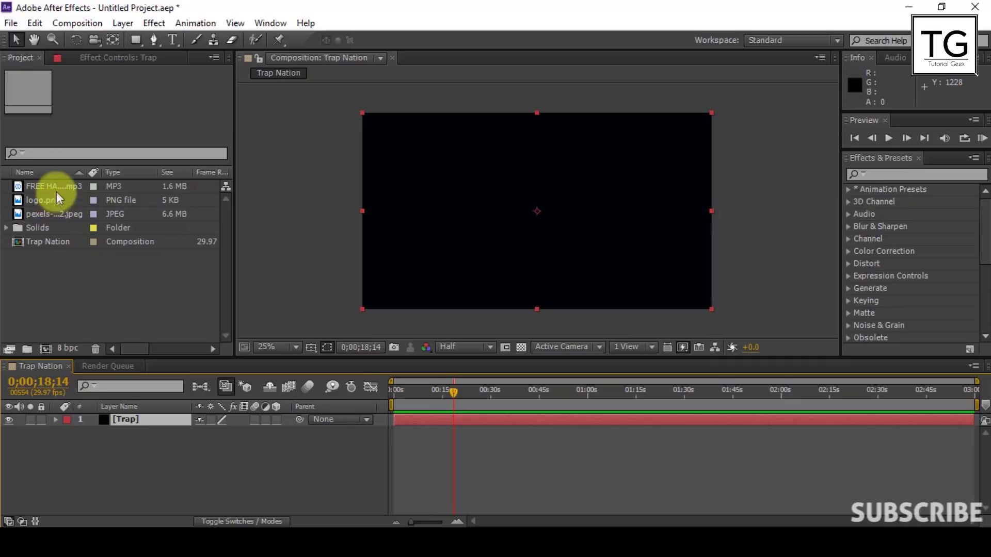
{"action": "left_click_drag", "start_coordinate": [57, 188], "coordinate": [106, 440]}
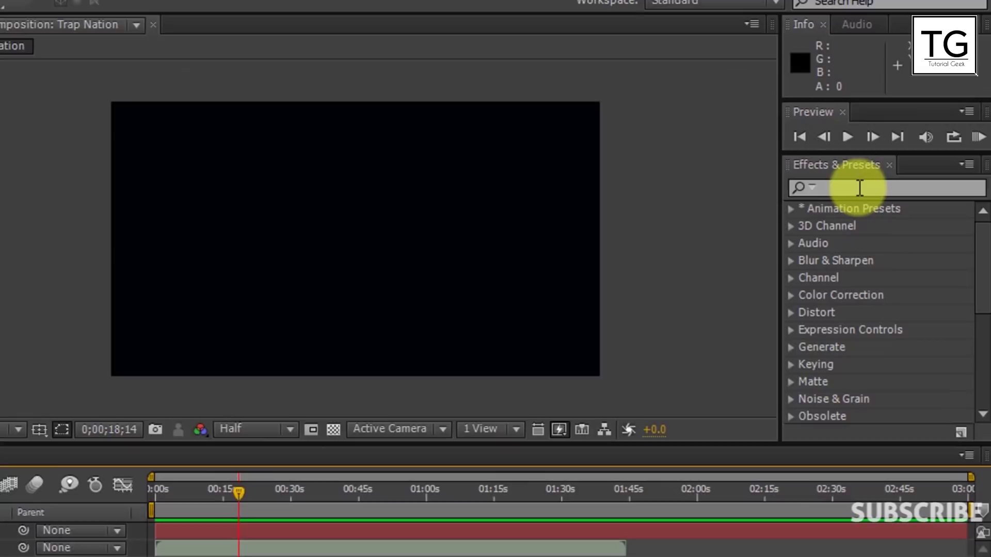
Apply Audio Spectrum to the Trap solid with Start Point x at 0
{"action": "left_click", "coordinate": [860, 188]}
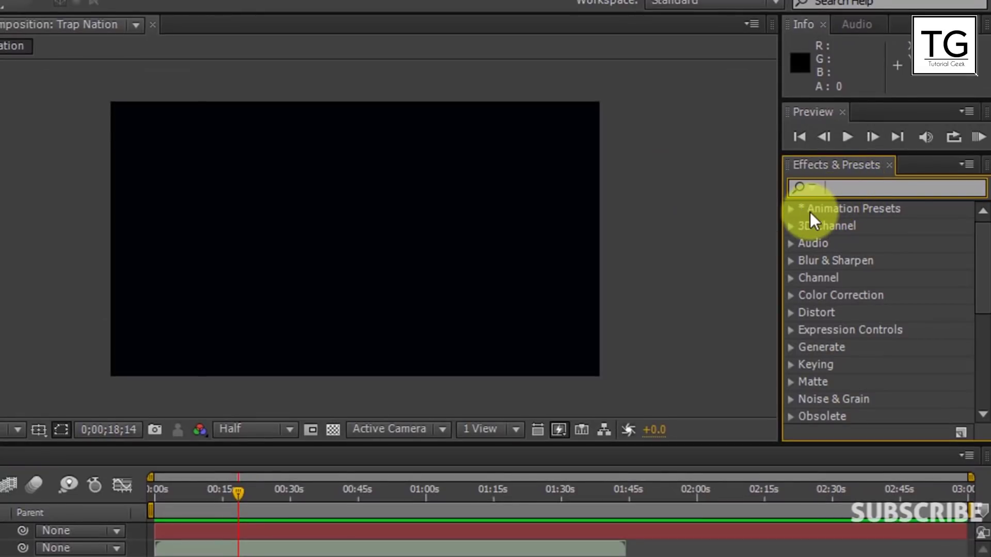
{"action": "type", "text": "audio"}
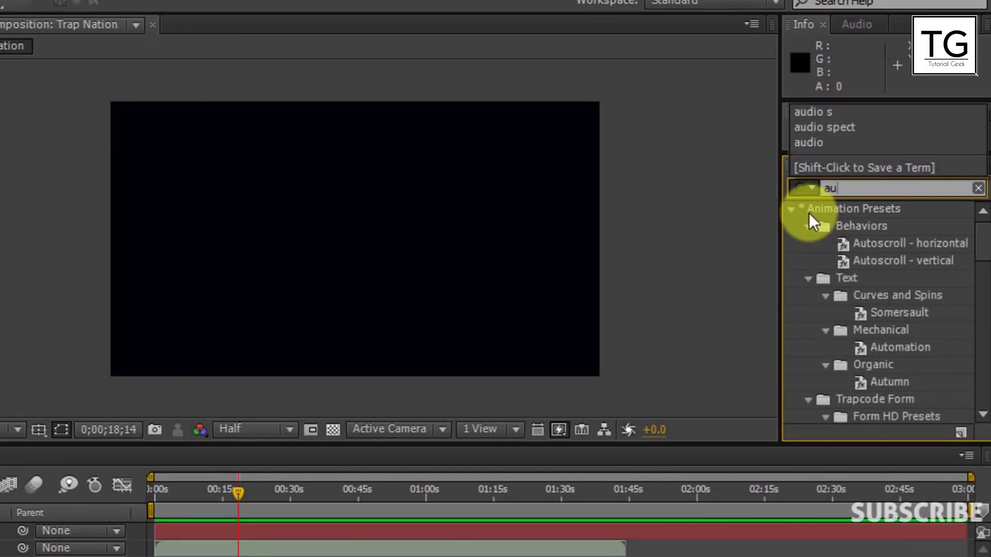
{"action": "type", "text": " s"}
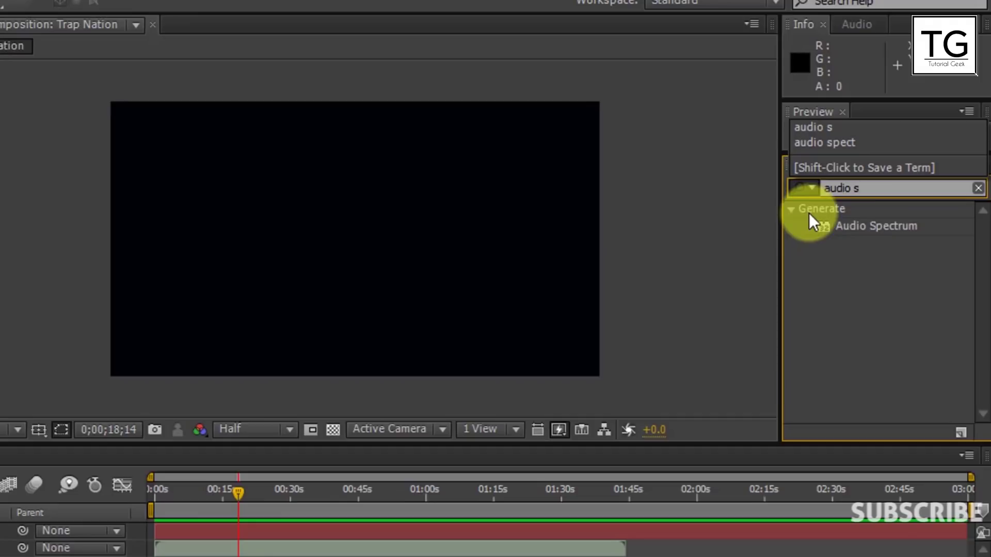
{"action": "left_click_drag", "start_coordinate": [874, 225], "coordinate": [42, 456]}
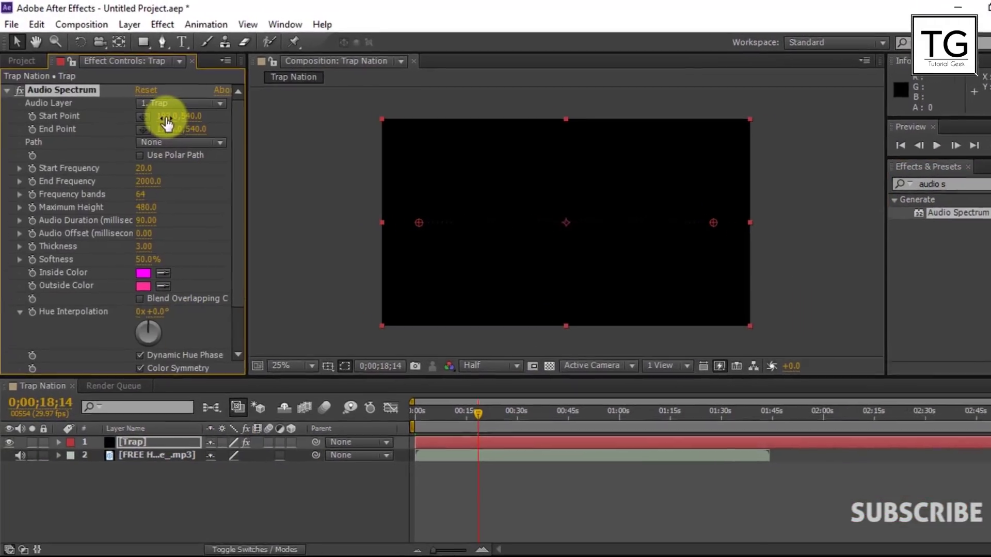
{"action": "left_click", "coordinate": [156, 111]}
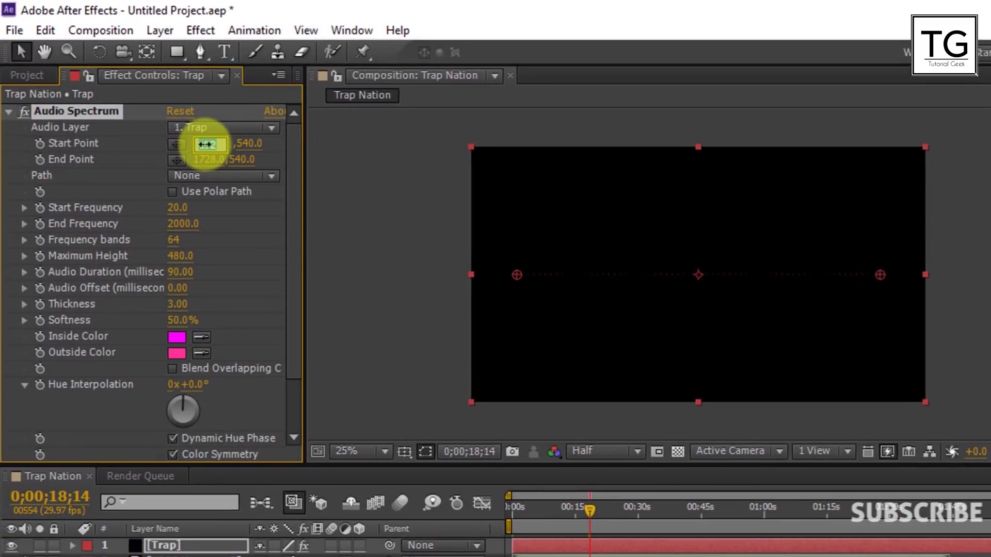
{"action": "type", "text": "0"}
{"action": "key", "text": "Return"}
{"action": "left_click", "coordinate": [336, 161]}
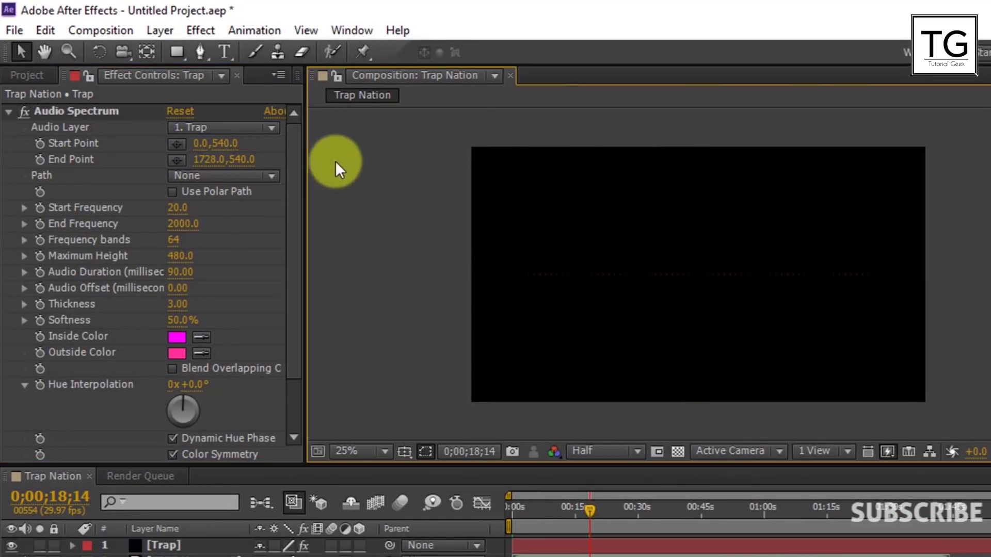
Set the spectrum End Point x to 960 and use the MP3 as its audio layer
{"action": "left_click", "coordinate": [211, 161]}
{"action": "type", "text": "960"}
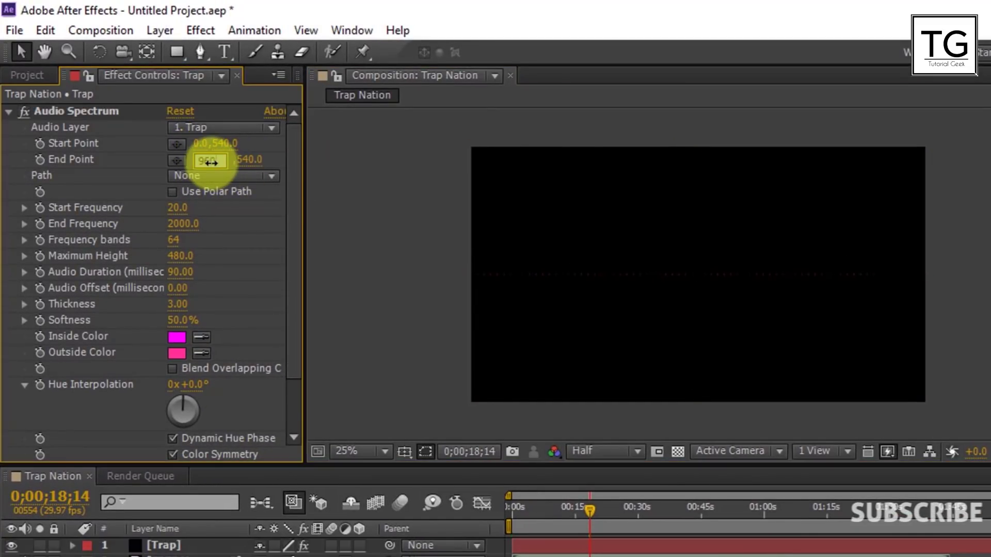
{"action": "key", "text": "Return"}
{"action": "left_click", "coordinate": [243, 126]}
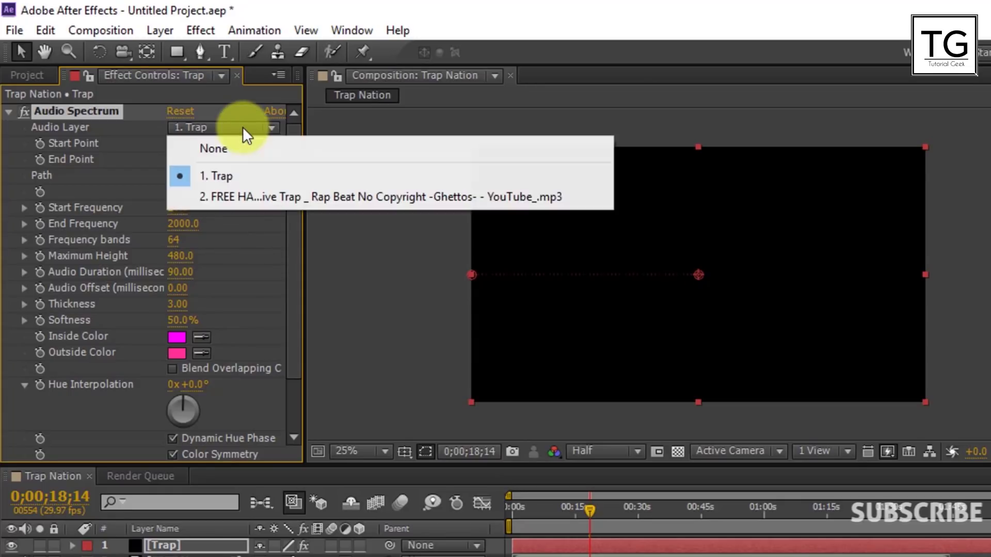
{"action": "left_click", "coordinate": [259, 195]}
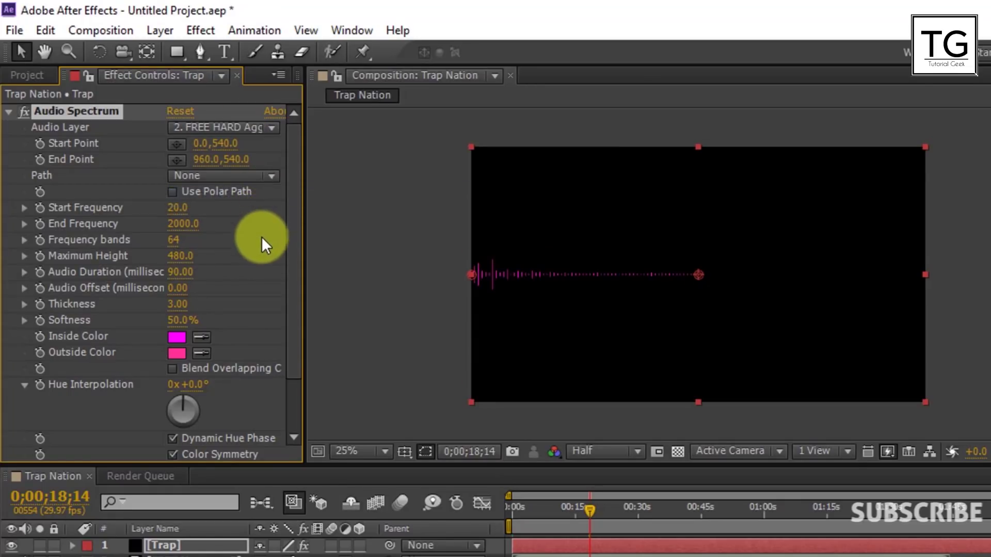
Set 2000 frequency bands, End Frequency 150 and Maximum Height 500
{"action": "left_click", "coordinate": [177, 241]}
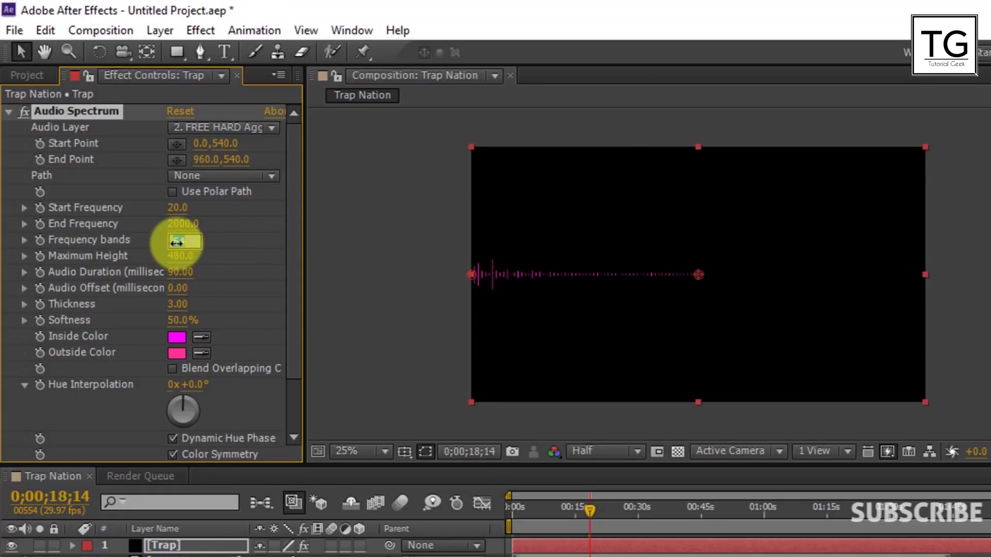
{"action": "type", "text": "2000"}
{"action": "key", "text": "Return"}
{"action": "left_click", "coordinate": [186, 225]}
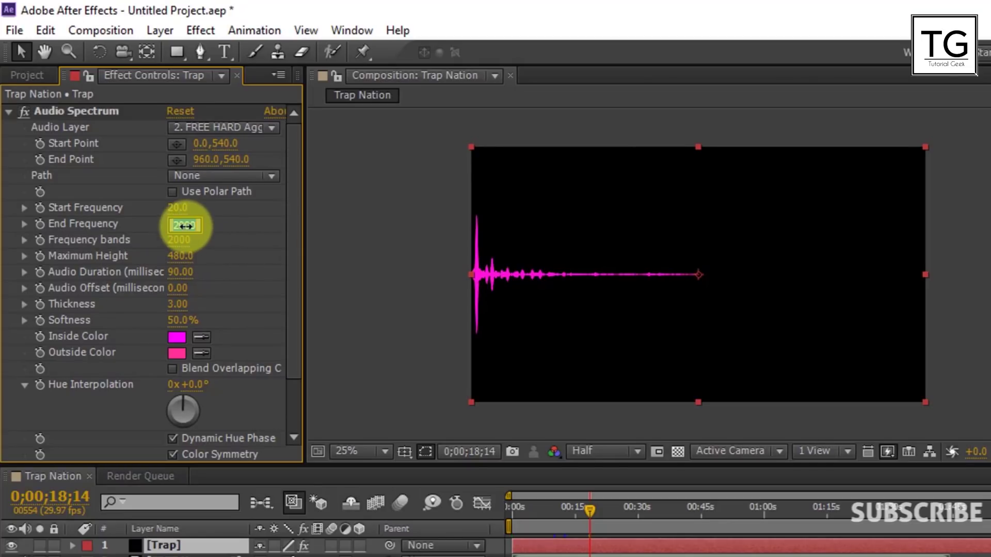
{"action": "type", "text": "150"}
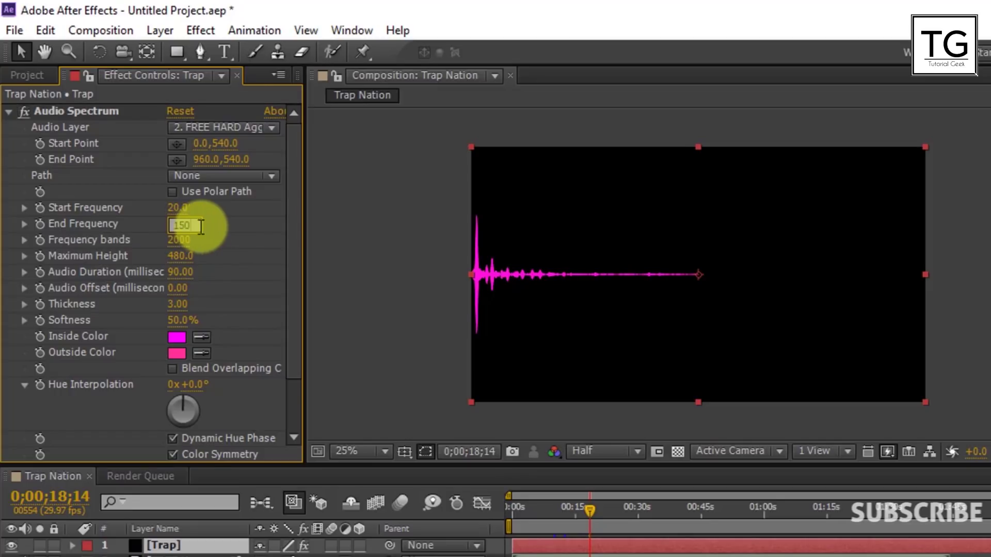
{"action": "key", "text": "Return"}
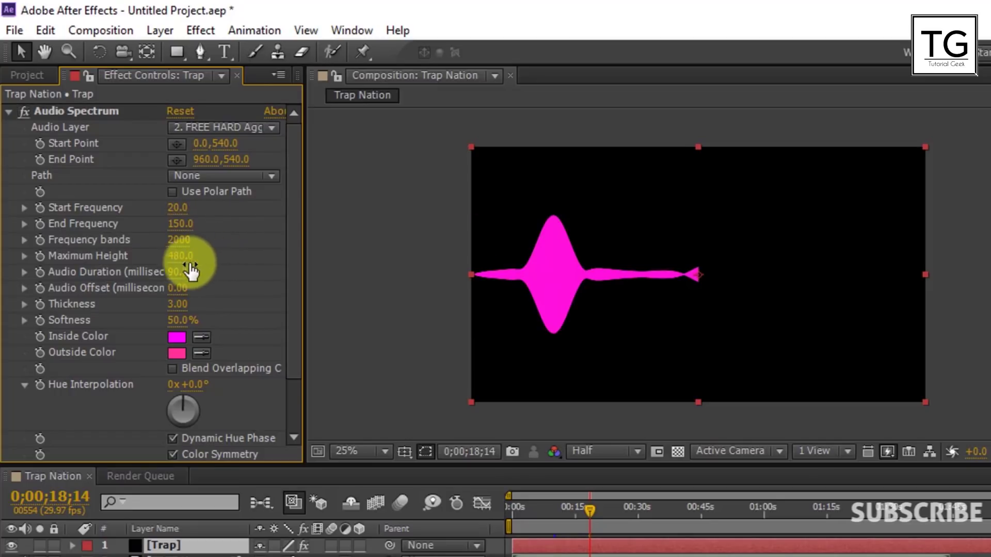
{"action": "left_click", "coordinate": [181, 256]}
{"action": "type", "text": "500"}
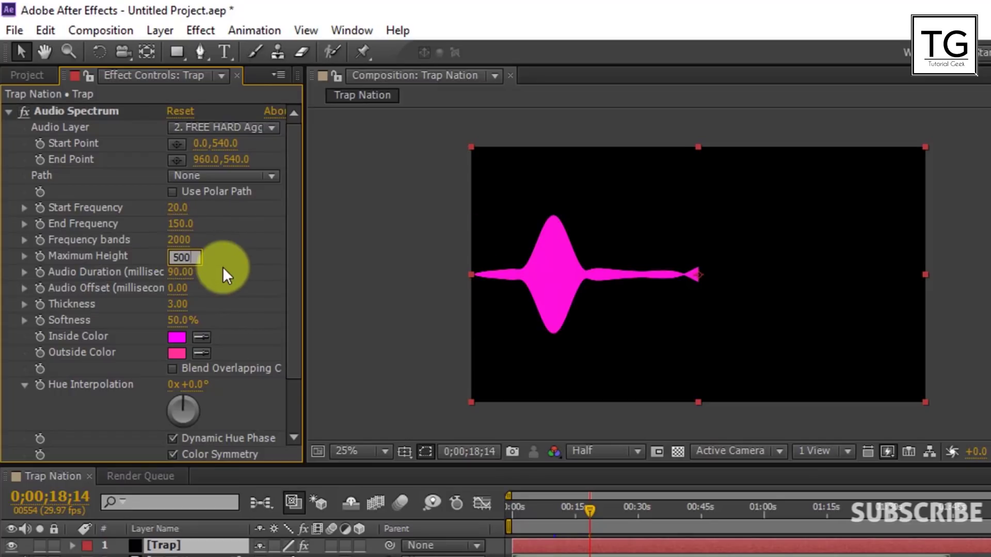
{"action": "key", "text": "Return"}
Set Audio Duration 110, Audio Offset -20 and Softness 0%
{"action": "left_click", "coordinate": [178, 274]}
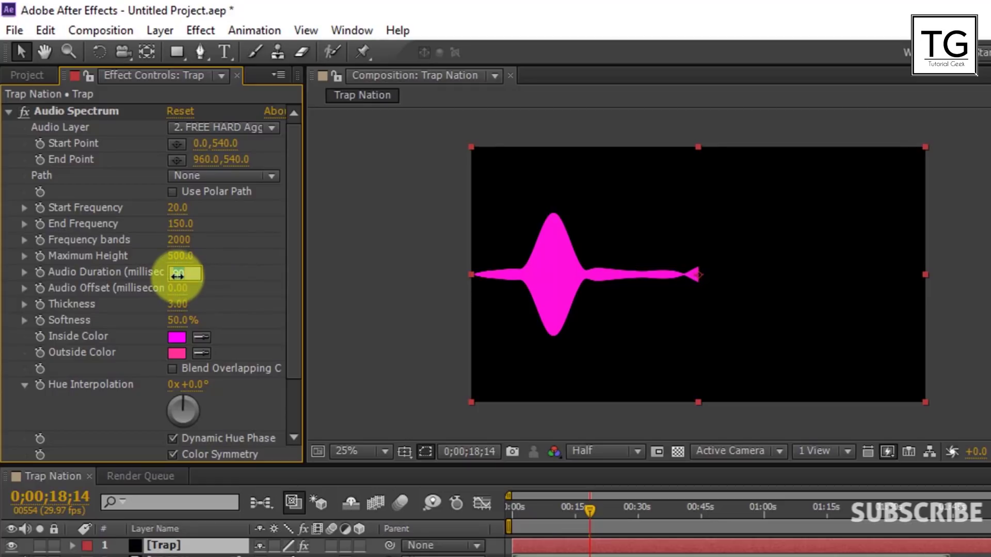
{"action": "type", "text": "110"}
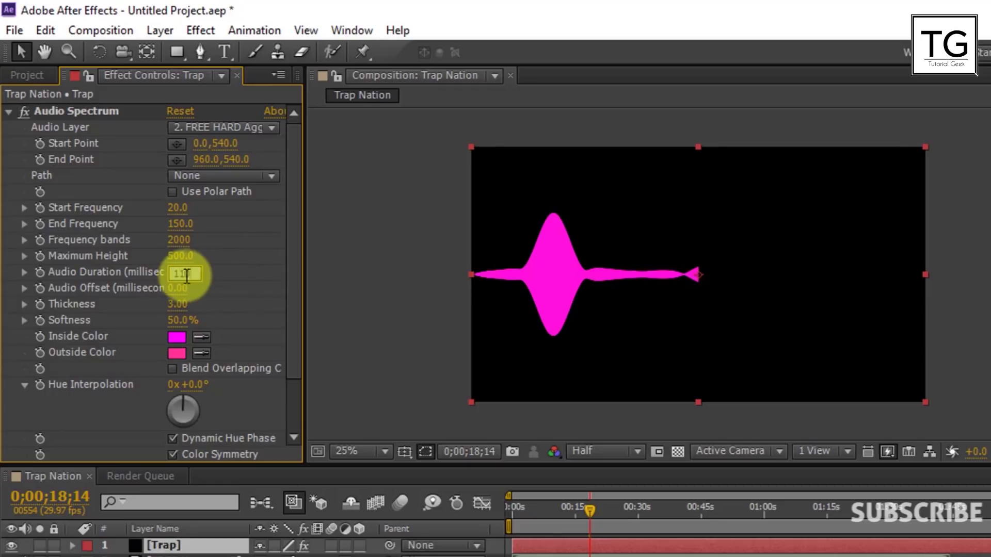
{"action": "key", "text": "Return"}
{"action": "left_click", "coordinate": [178, 287]}
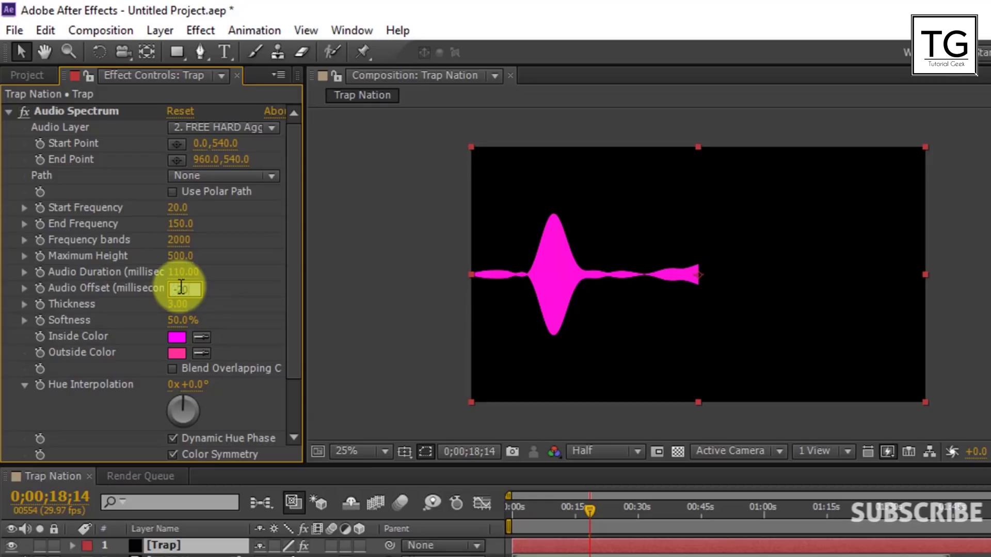
{"action": "key", "text": "Return"}
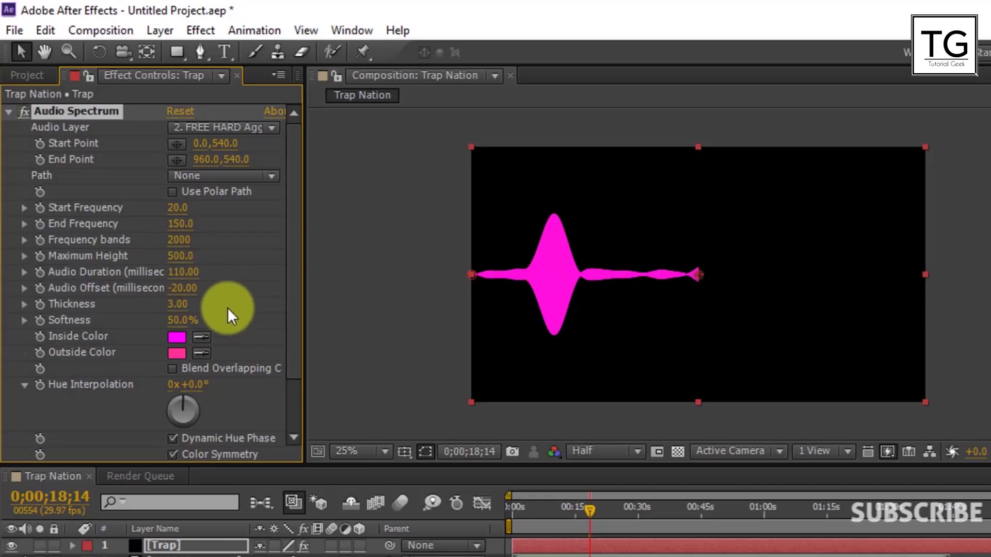
{"action": "left_click_drag", "start_coordinate": [184, 330], "coordinate": [122, 331]}
Show only Side B of the audio spectrum
{"action": "scroll", "coordinate": [182, 358], "scroll_direction": "down", "scroll_amount": 3}
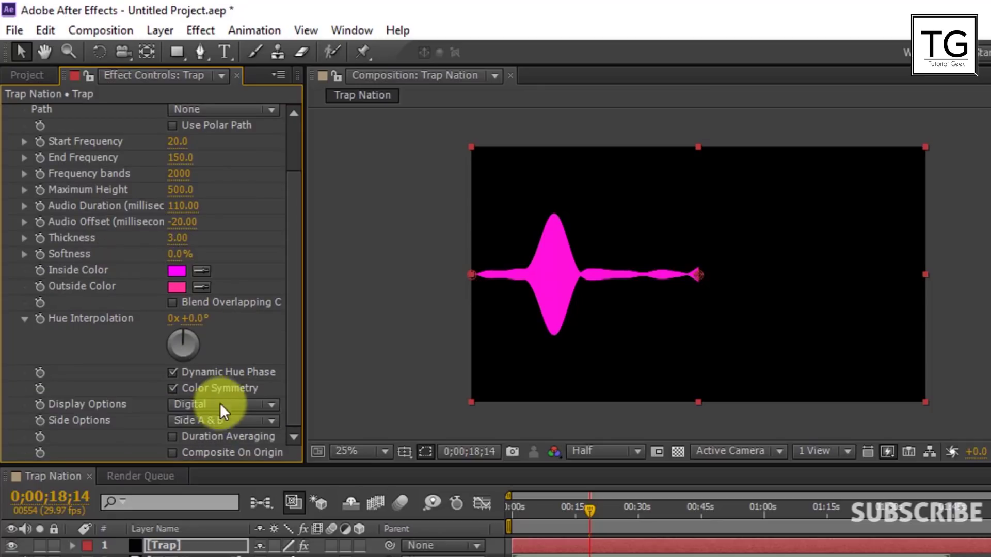
{"action": "left_click", "coordinate": [219, 419]}
{"action": "left_click", "coordinate": [232, 462]}
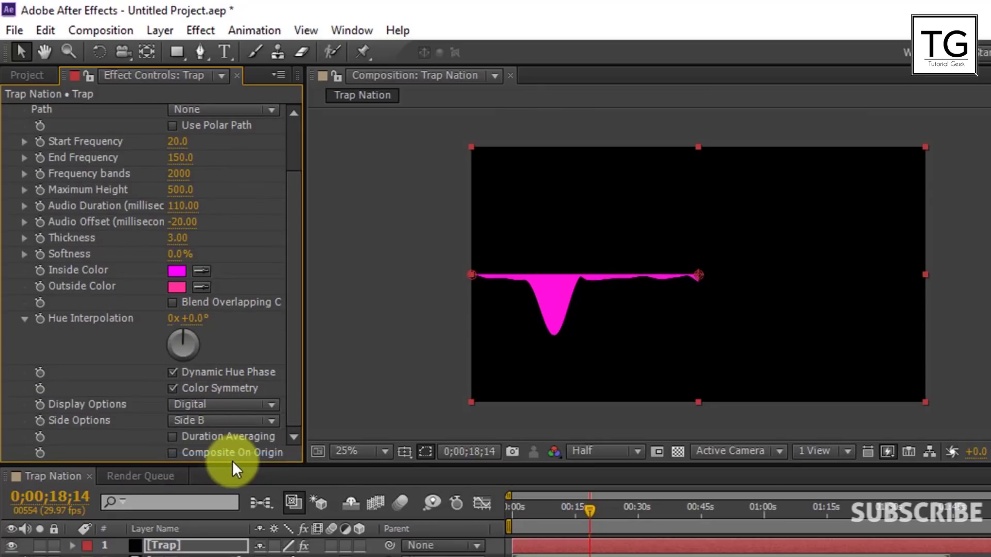
Set both the inside and outside spectrum colours to white
{"action": "left_click", "coordinate": [177, 272]}
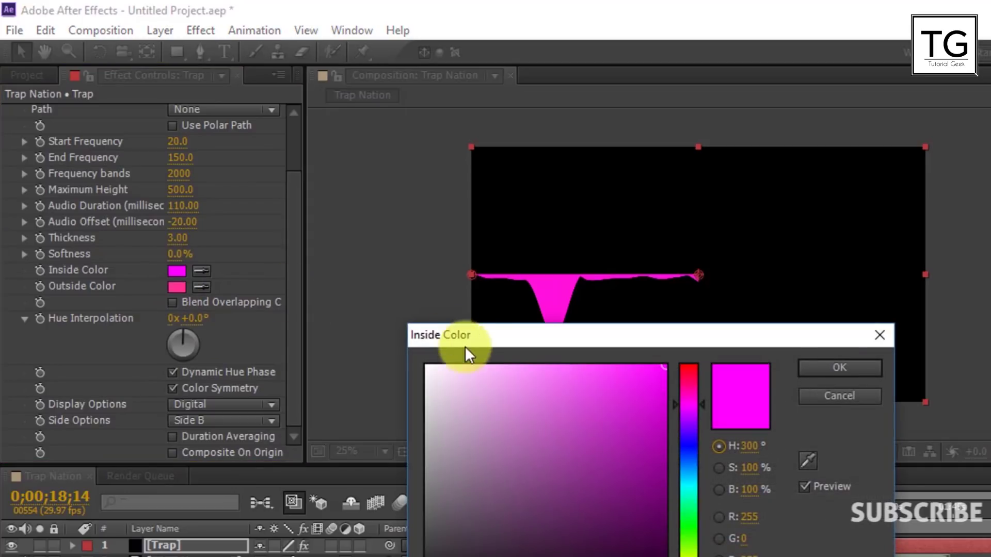
{"action": "left_click_drag", "start_coordinate": [464, 384], "coordinate": [415, 354]}
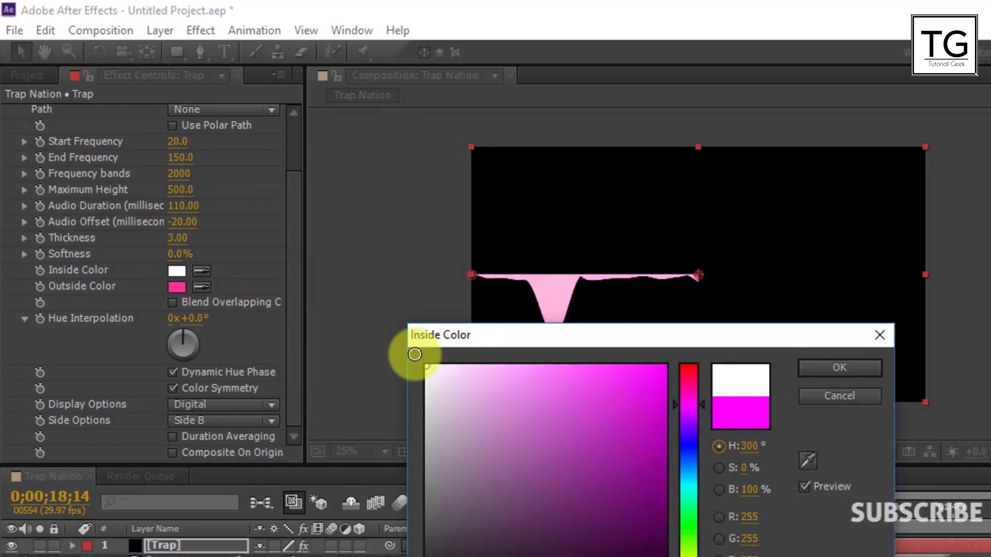
{"action": "left_click", "coordinate": [814, 367]}
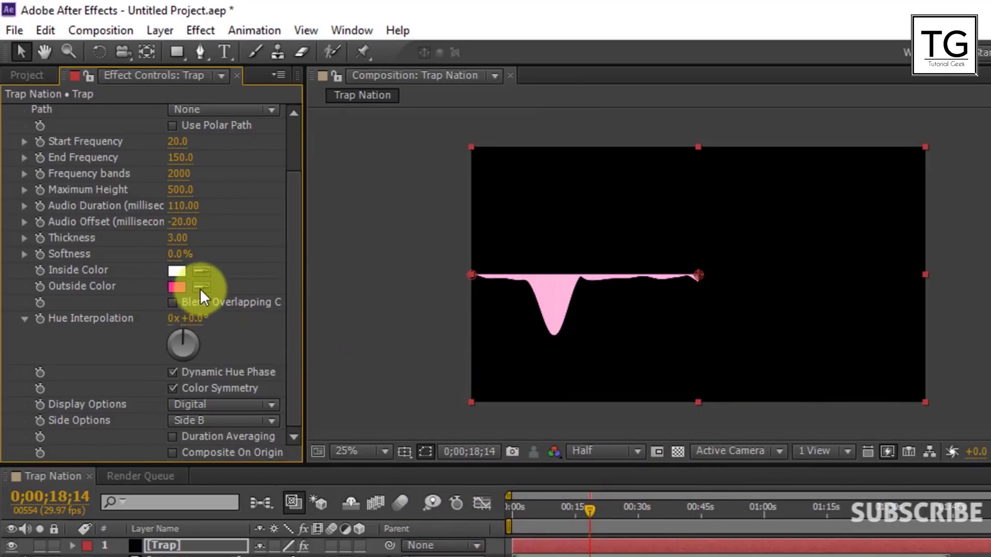
{"action": "left_click", "coordinate": [200, 288]}
{"action": "left_click", "coordinate": [176, 272]}
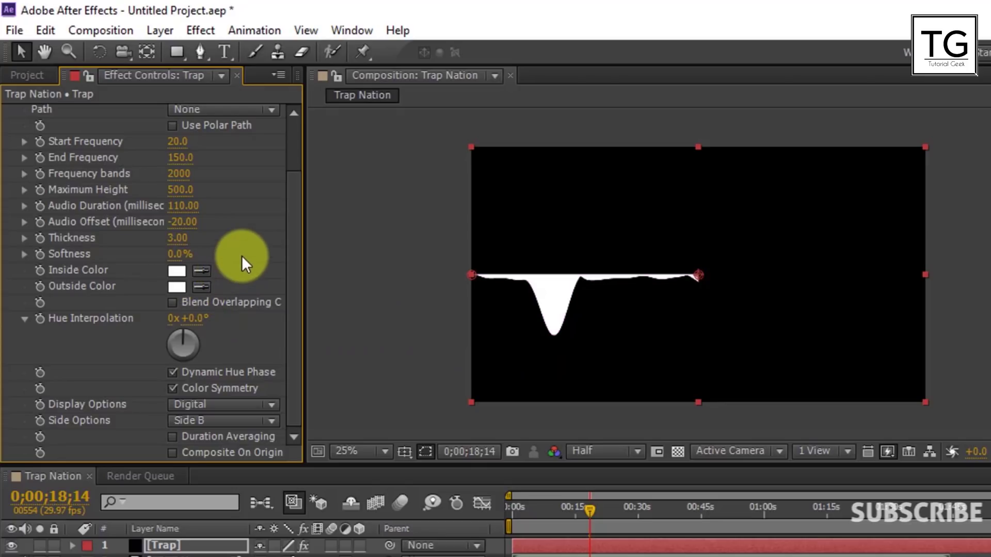
{"action": "scroll", "coordinate": [241, 256], "scroll_direction": "up", "scroll_amount": 3}
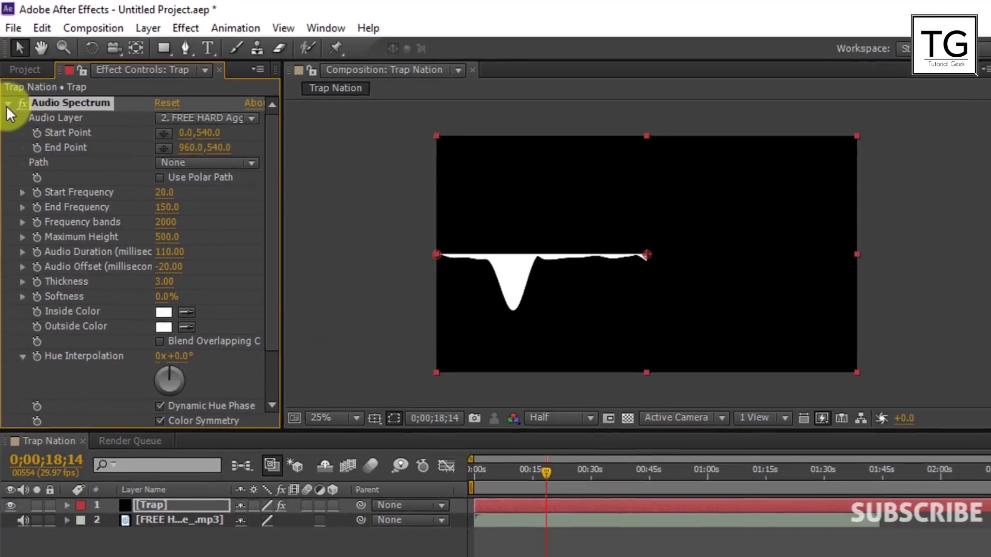
{"action": "left_click", "coordinate": [7, 104]}
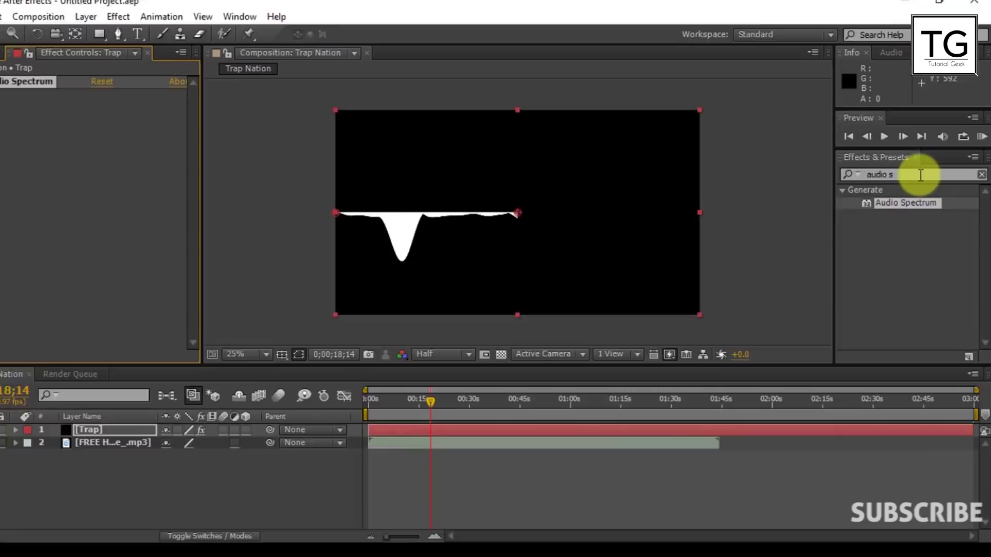
Bend the white wave into an arc with Polar Coordinates, Rect to Polar, 100% interpolation
{"action": "left_click_drag", "start_coordinate": [920, 176], "coordinate": [839, 174]}
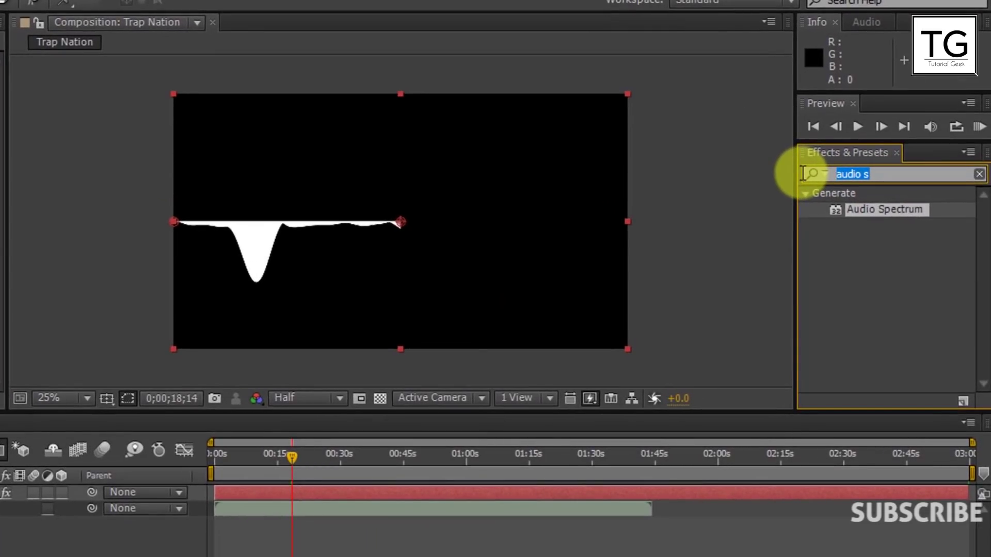
{"action": "type", "text": "polar"}
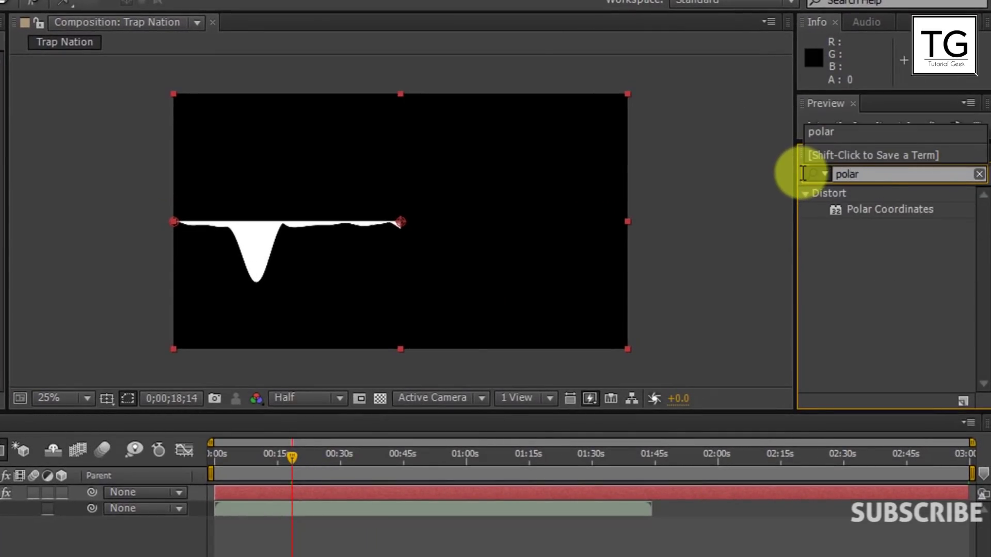
{"action": "left_click_drag", "start_coordinate": [871, 213], "coordinate": [0, 186]}
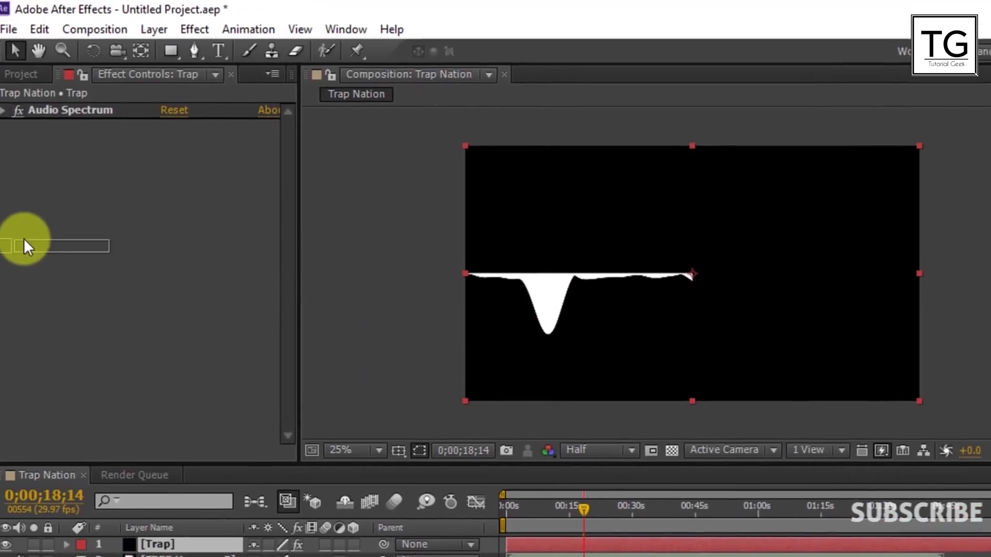
{"action": "left_click_drag", "start_coordinate": [24, 239], "coordinate": [25, 218]}
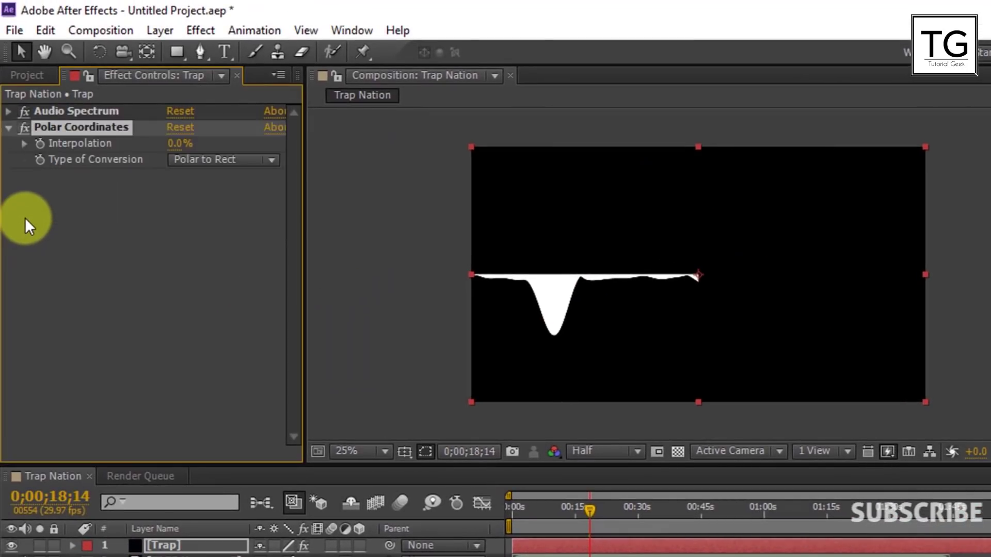
{"action": "left_click", "coordinate": [179, 159]}
{"action": "left_click", "coordinate": [183, 178]}
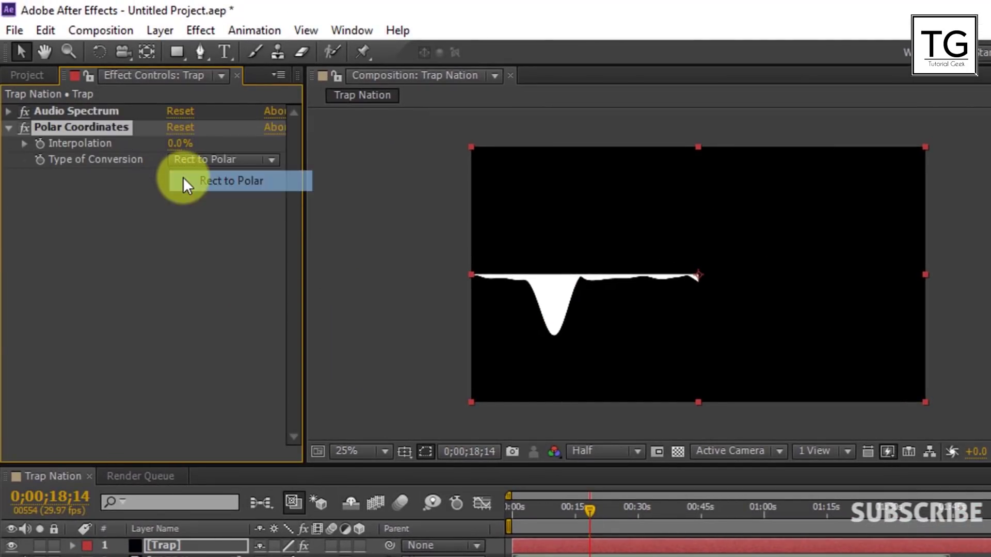
{"action": "left_click_drag", "start_coordinate": [187, 143], "coordinate": [287, 150]}
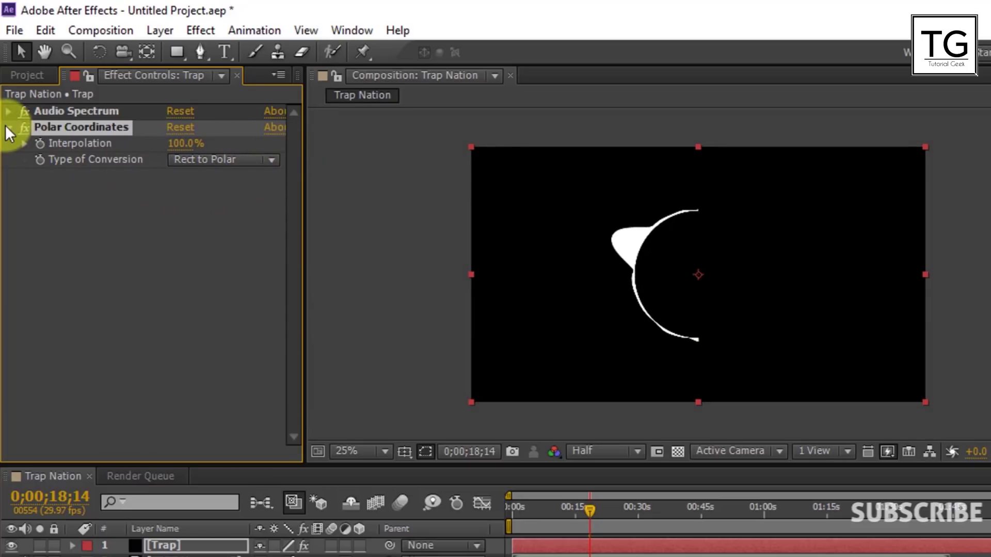
{"action": "left_click", "coordinate": [8, 127]}
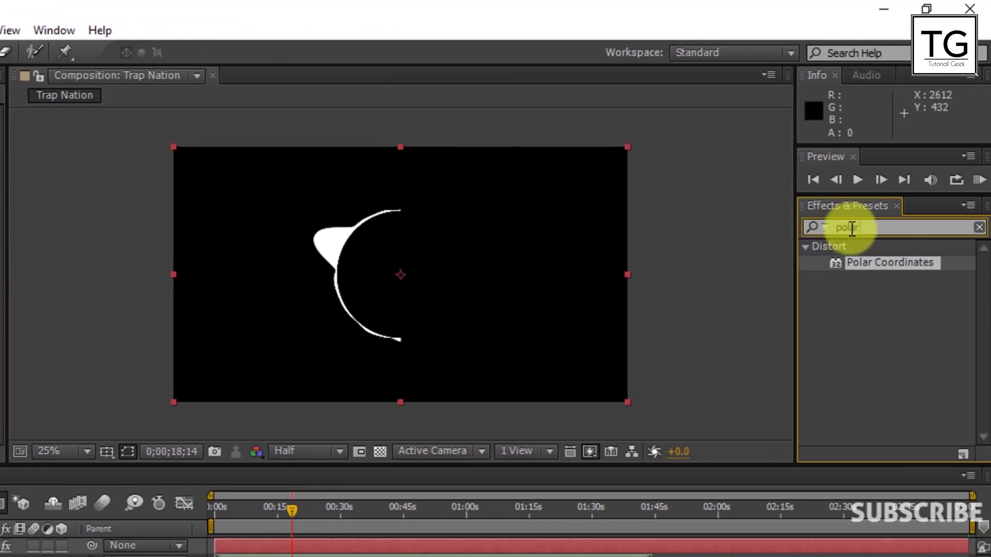
{"action": "left_click_drag", "start_coordinate": [851, 229], "coordinate": [817, 229]}
Add a Mirror effect to Trap with its reflection centre at 960, 540
{"action": "type", "text": "mi"}
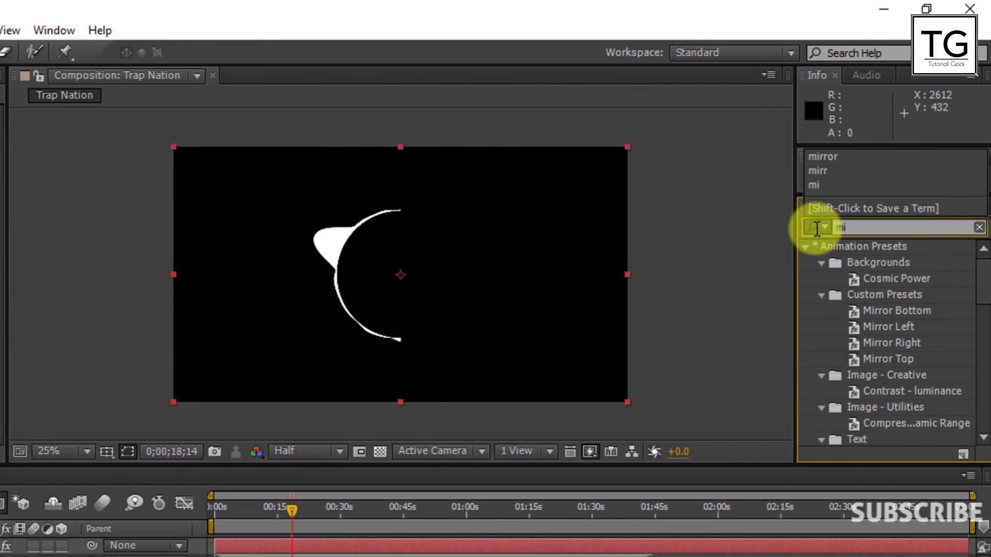
{"action": "type", "text": "rr"}
{"action": "left_click_drag", "start_coordinate": [852, 352], "coordinate": [0, 181]}
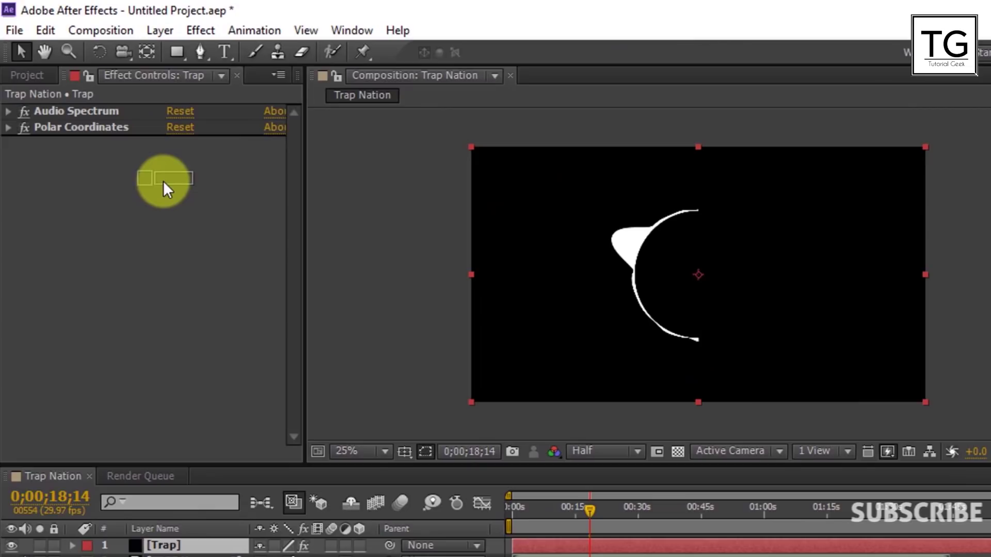
{"action": "left_click_drag", "start_coordinate": [163, 180], "coordinate": [164, 183]}
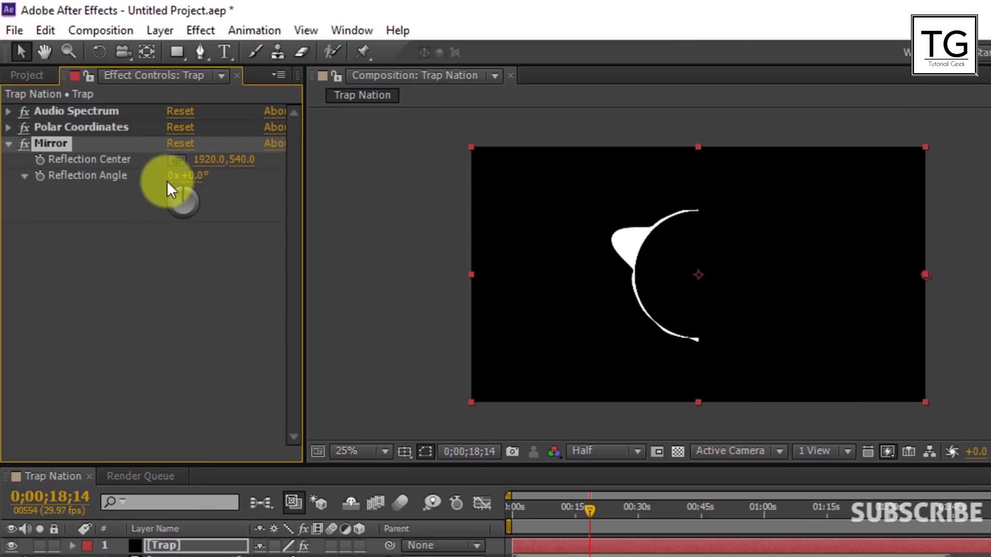
{"action": "left_click", "coordinate": [206, 161]}
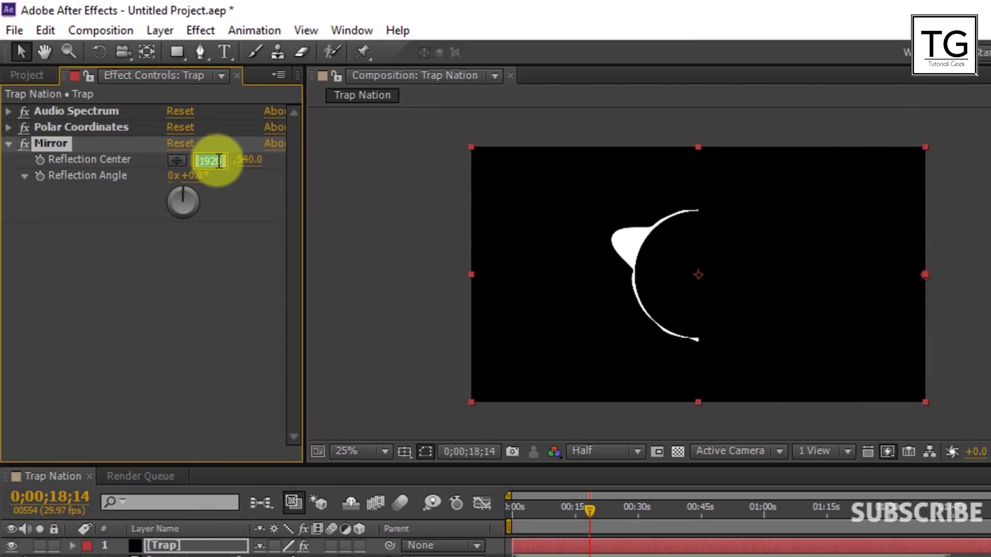
{"action": "type", "text": "9"}
{"action": "key", "text": "Return"}
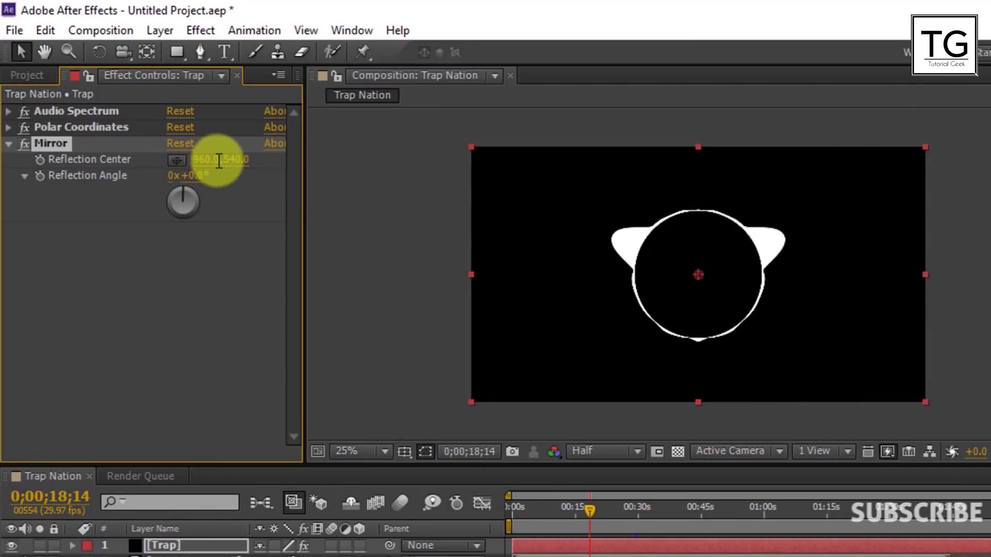
{"action": "left_click", "coordinate": [222, 279]}
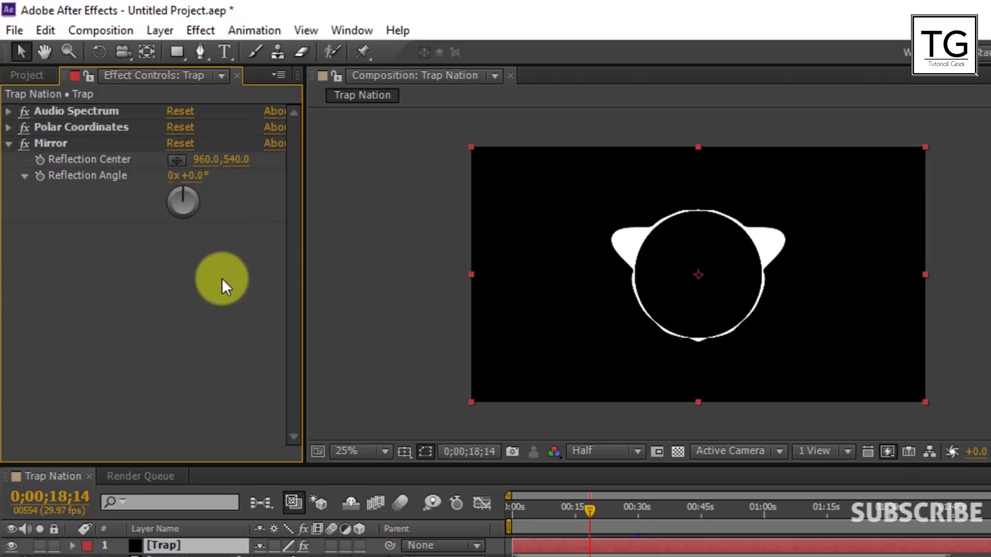
{"action": "left_click", "coordinate": [8, 144]}
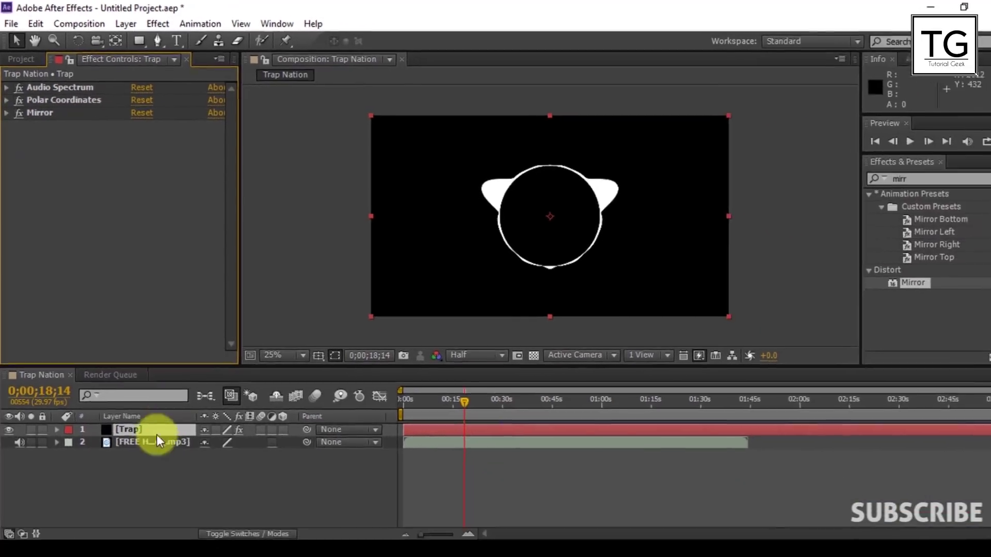
{"action": "key", "text": "Return"}
Rename the ring layer 'Trap 1' and duplicate it as Trap 2
{"action": "type", "text": "T"}
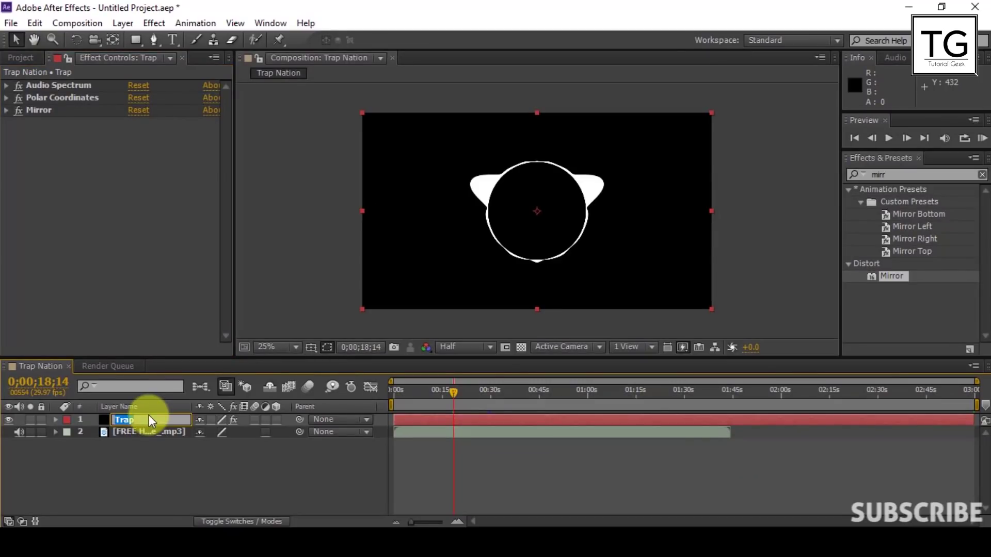
{"action": "type", "text": "rap 1"}
{"action": "left_click", "coordinate": [141, 453]}
{"action": "left_click", "coordinate": [155, 421]}
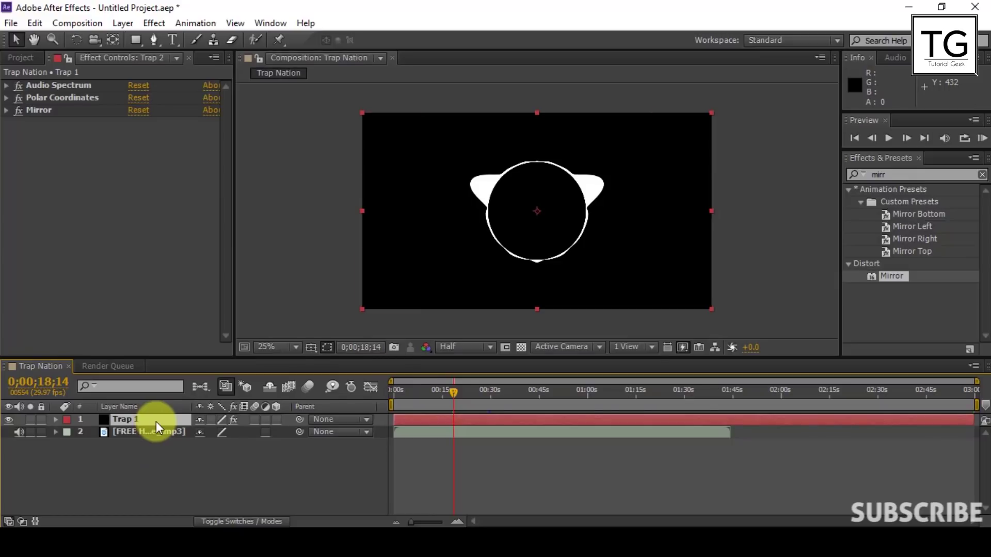
{"action": "key", "text": "ctrl+d"}
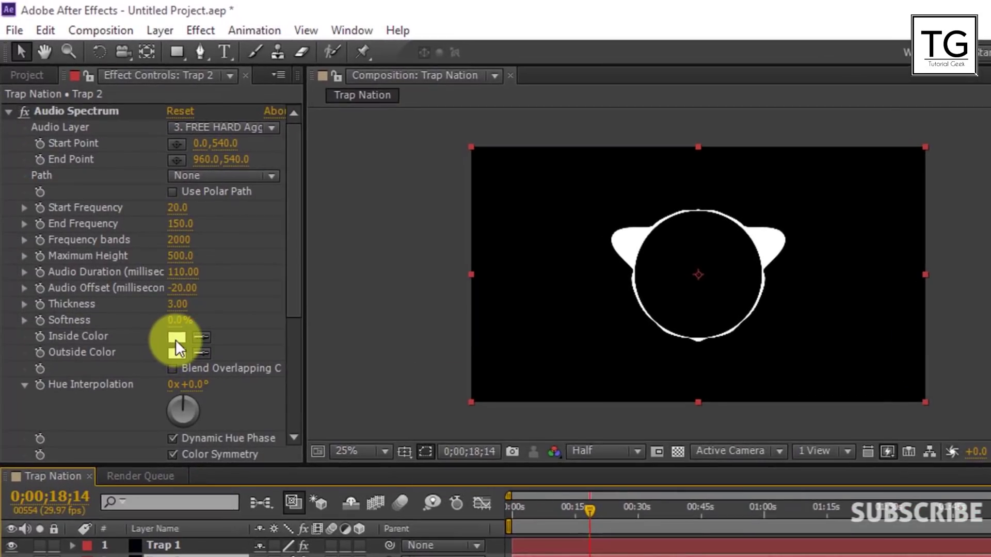
Make Trap 2's inside and outside spectrum colours bright yellow
{"action": "left_click", "coordinate": [175, 339]}
{"action": "left_click_drag", "start_coordinate": [695, 521], "coordinate": [699, 556]}
{"action": "left_click", "coordinate": [645, 380]}
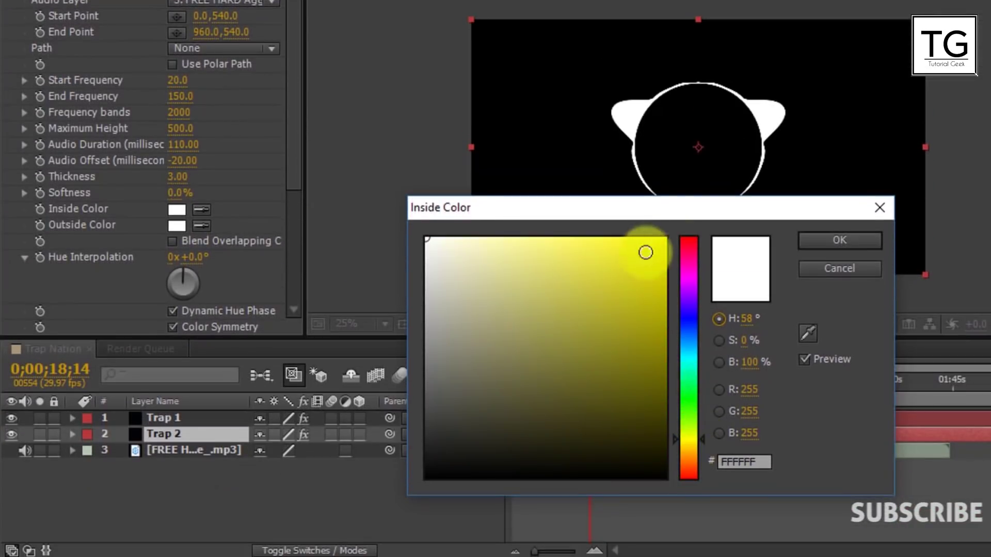
{"action": "left_click_drag", "start_coordinate": [646, 253], "coordinate": [669, 236]}
{"action": "left_click", "coordinate": [820, 246]}
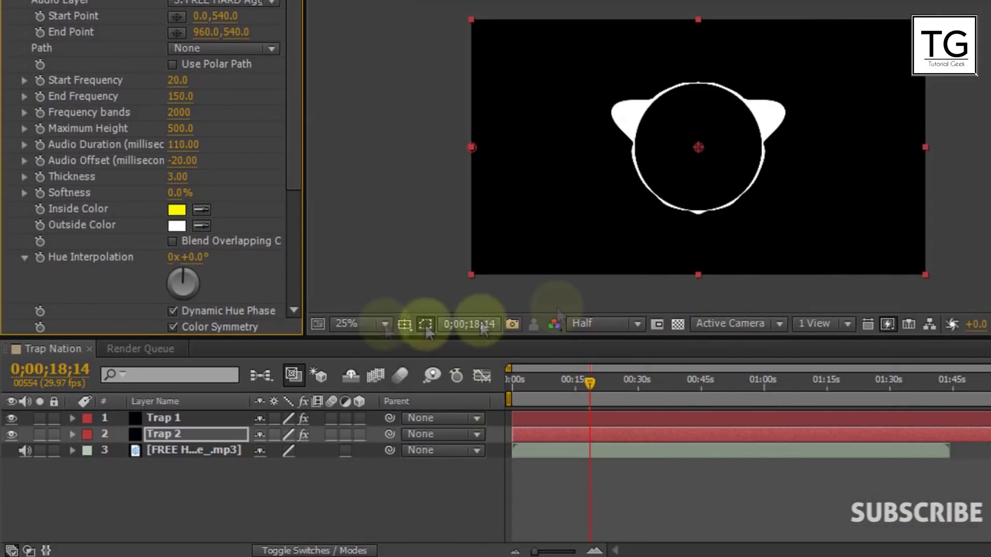
{"action": "left_click", "coordinate": [201, 226]}
{"action": "left_click", "coordinate": [176, 210]}
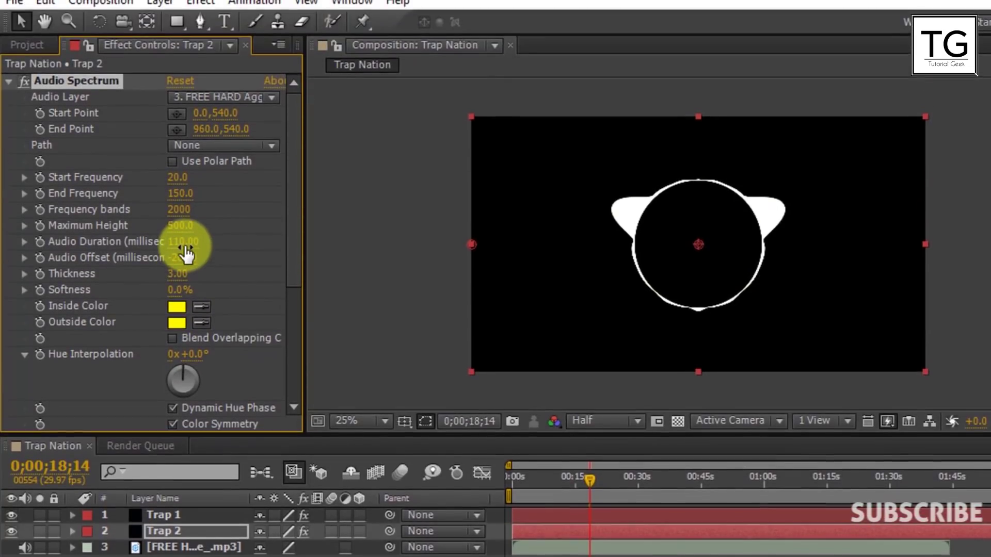
Give Trap 2 an Audio Duration of 100 and Maximum Height of 550
{"action": "left_click", "coordinate": [184, 243]}
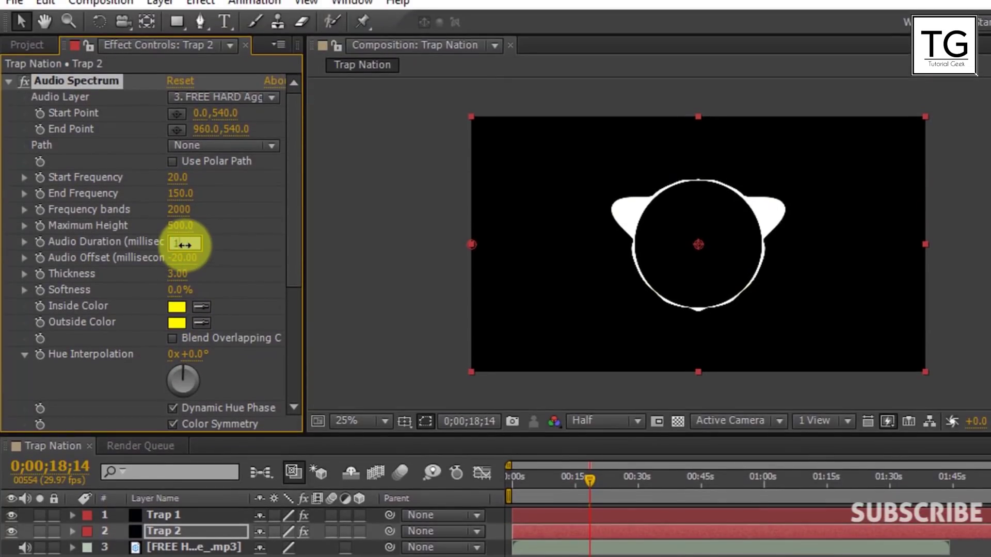
{"action": "type", "text": "100"}
{"action": "key", "text": "Return"}
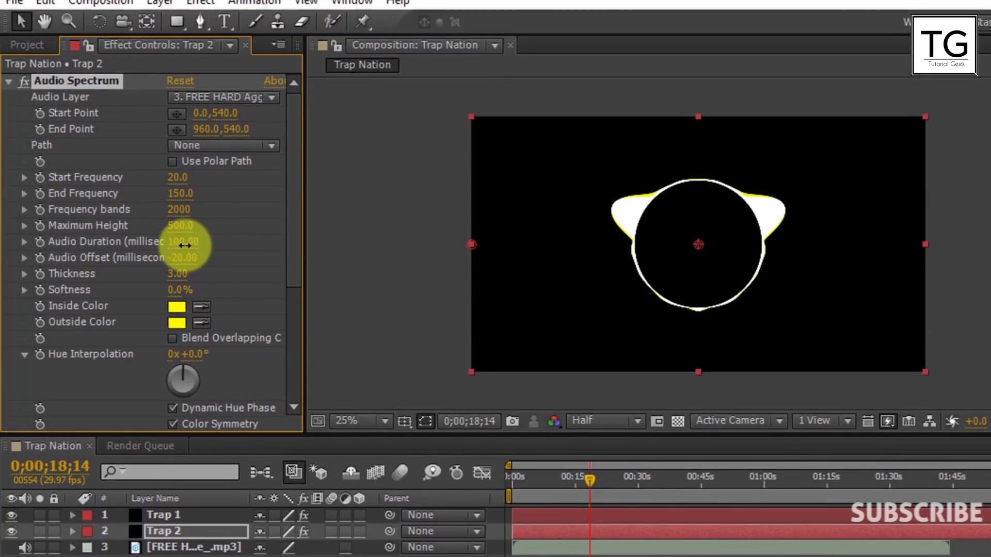
{"action": "left_click", "coordinate": [185, 227]}
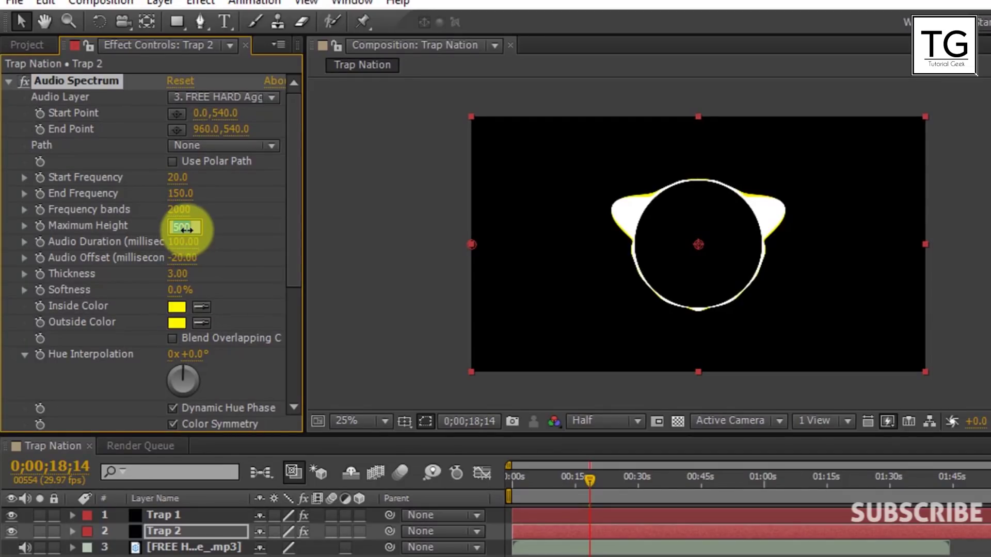
{"action": "type", "text": "5"}
{"action": "key", "text": "Return"}
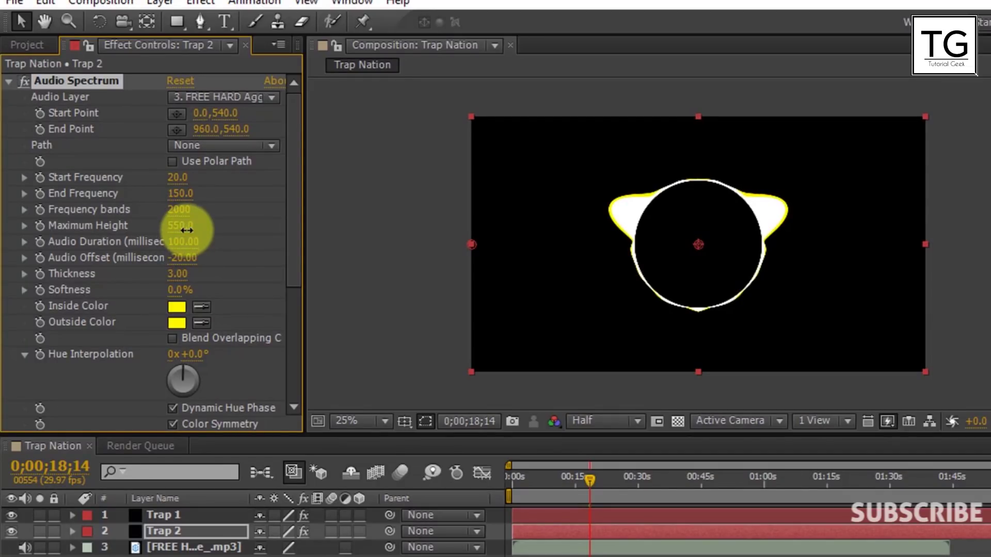
{"action": "left_click", "coordinate": [6, 81]}
{"action": "left_click", "coordinate": [8, 97]}
{"action": "left_click", "coordinate": [9, 115]}
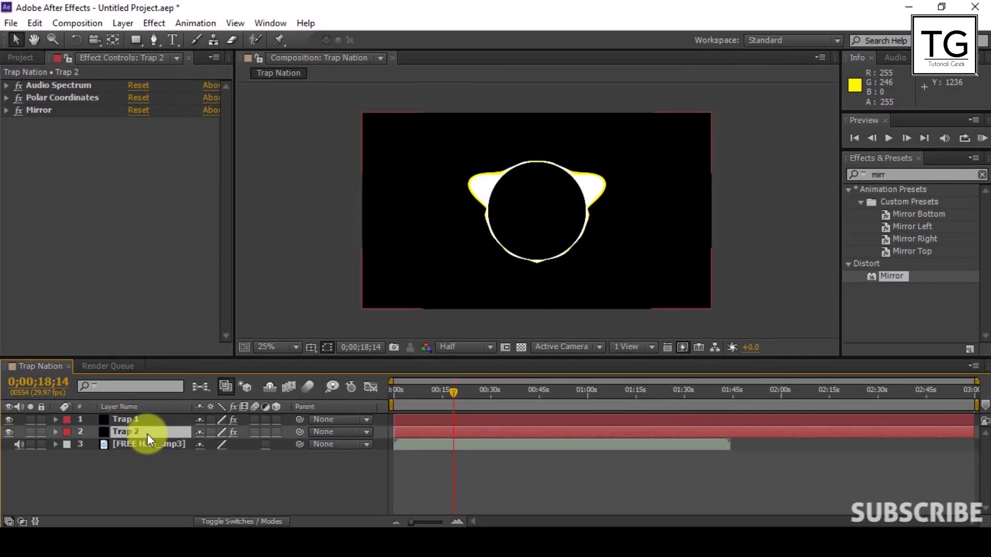
Duplicate Trap 2 as Trap 3 and colour its spectrum green
{"action": "key", "text": "ctrl+d"}
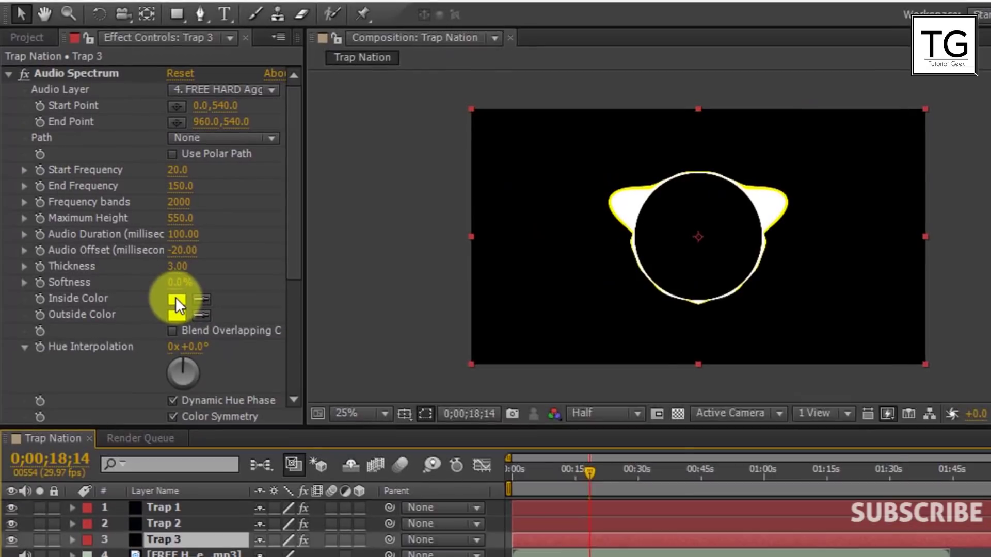
{"action": "left_click", "coordinate": [136, 259]}
{"action": "mouse_move", "coordinate": [693, 499]}
{"action": "left_mouse_down"}
{"action": "mouse_move", "coordinate": [693, 488]}
{"action": "mouse_move", "coordinate": [701, 501]}
{"action": "mouse_move", "coordinate": [706, 473]}
{"action": "mouse_move", "coordinate": [707, 486]}
{"action": "mouse_move", "coordinate": [699, 453]}
{"action": "mouse_move", "coordinate": [702, 485]}
{"action": "left_mouse_up"}
{"action": "left_click", "coordinate": [840, 358]}
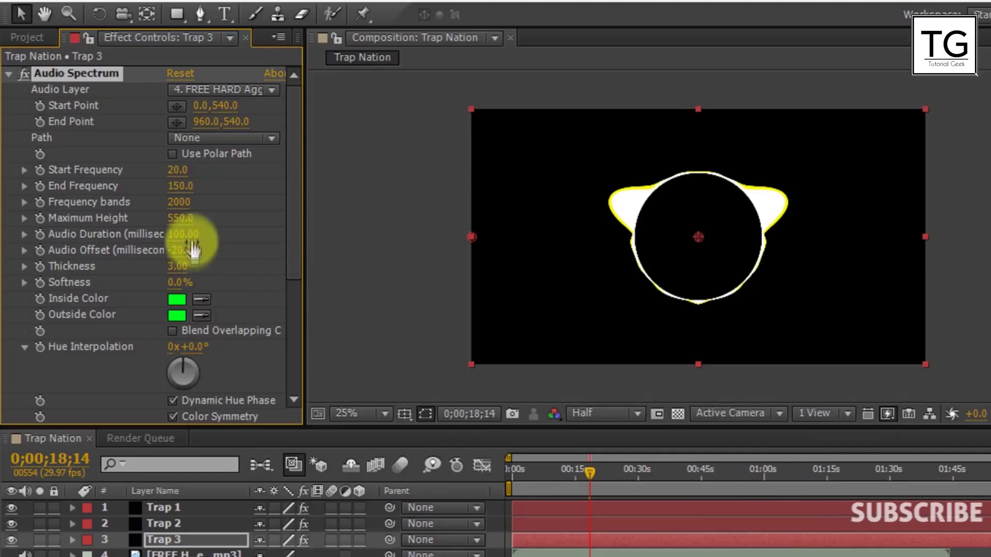
Set Trap 3's Audio Duration to 90 and Maximum Height to 600
{"action": "left_click_drag", "start_coordinate": [188, 234], "coordinate": [190, 235]}
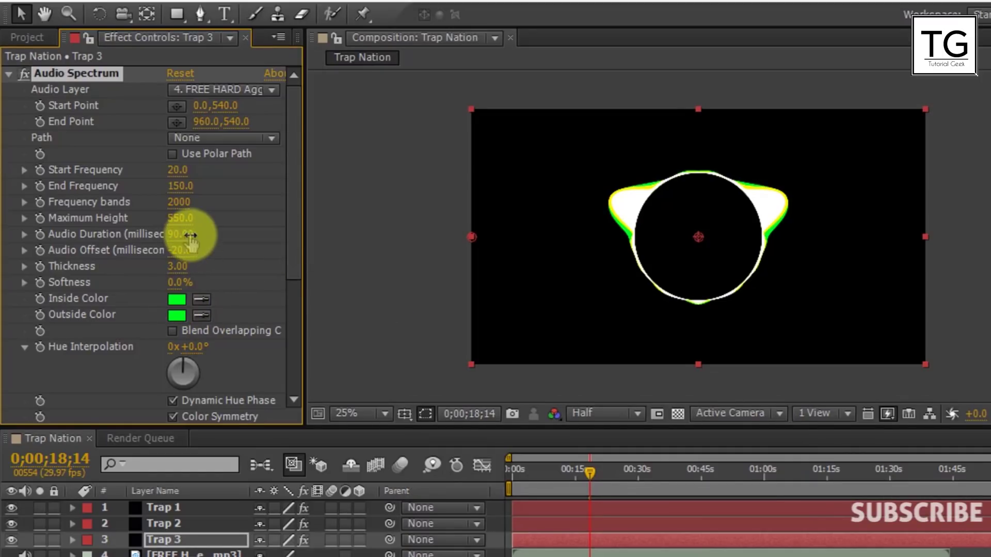
{"action": "left_click", "coordinate": [189, 219]}
{"action": "type", "text": "600"}
{"action": "key", "text": "Return"}
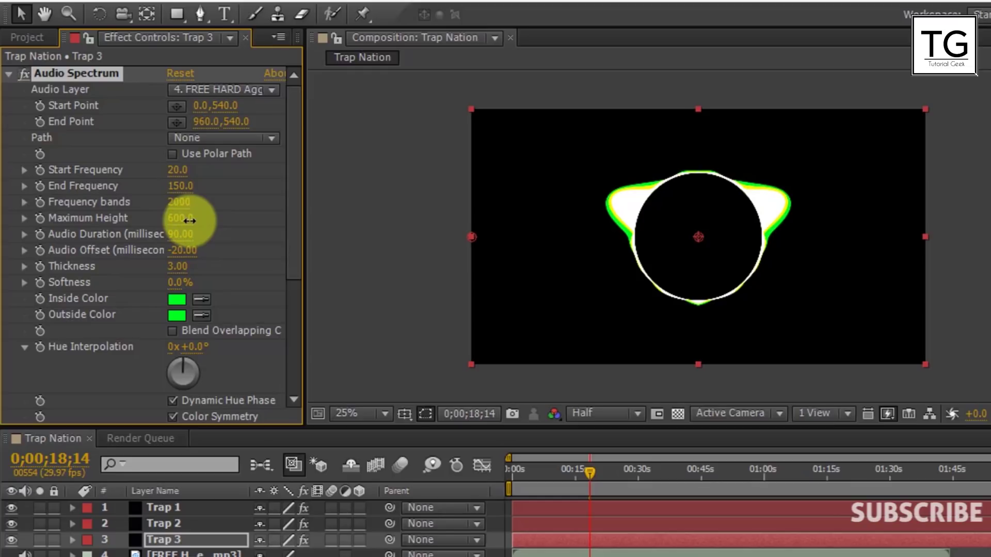
{"action": "left_click", "coordinate": [9, 73]}
{"action": "left_click", "coordinate": [9, 88]}
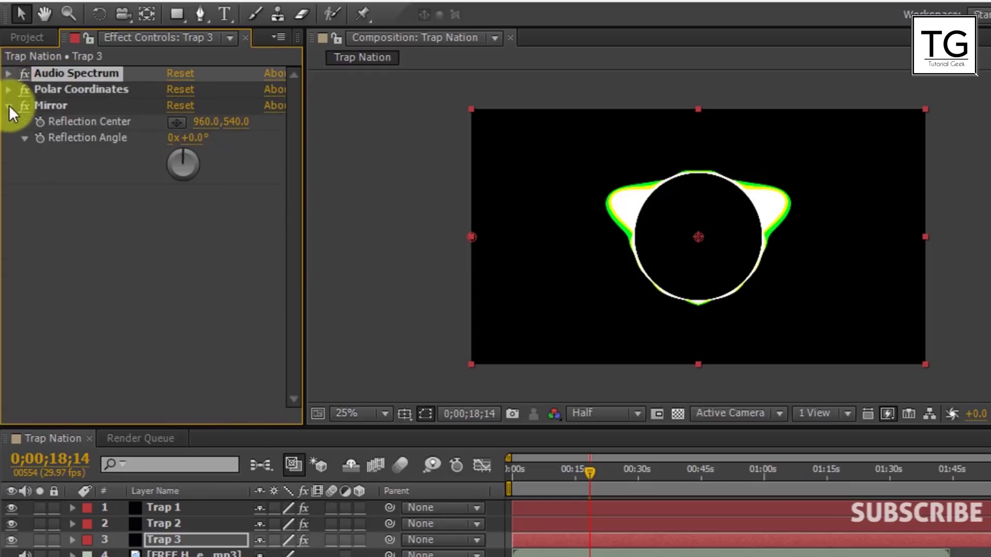
{"action": "left_click", "coordinate": [8, 111]}
{"action": "key", "text": "ctrl+d"}
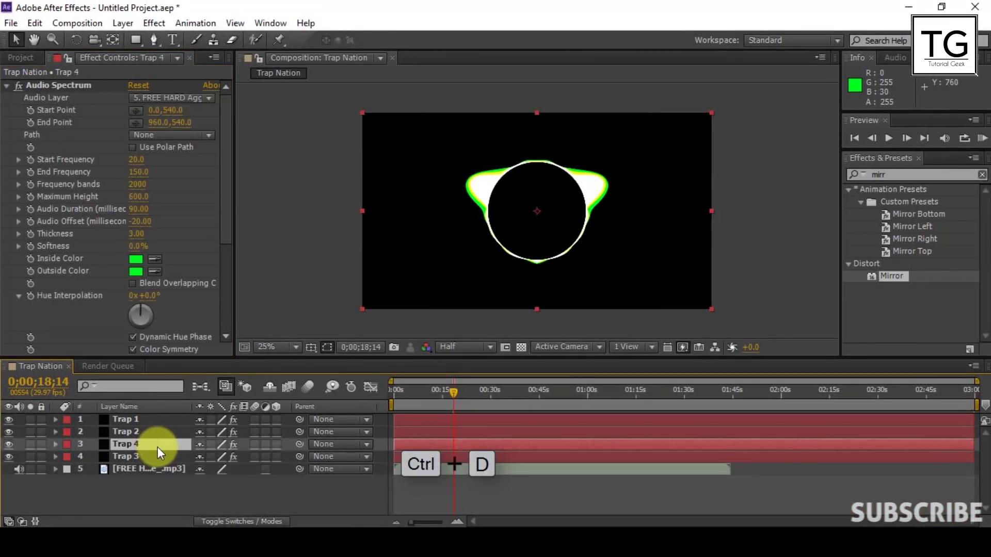
Move Trap 4 below Trap 3 and make its inside and outside colours blue
{"action": "left_click_drag", "start_coordinate": [155, 447], "coordinate": [153, 459]}
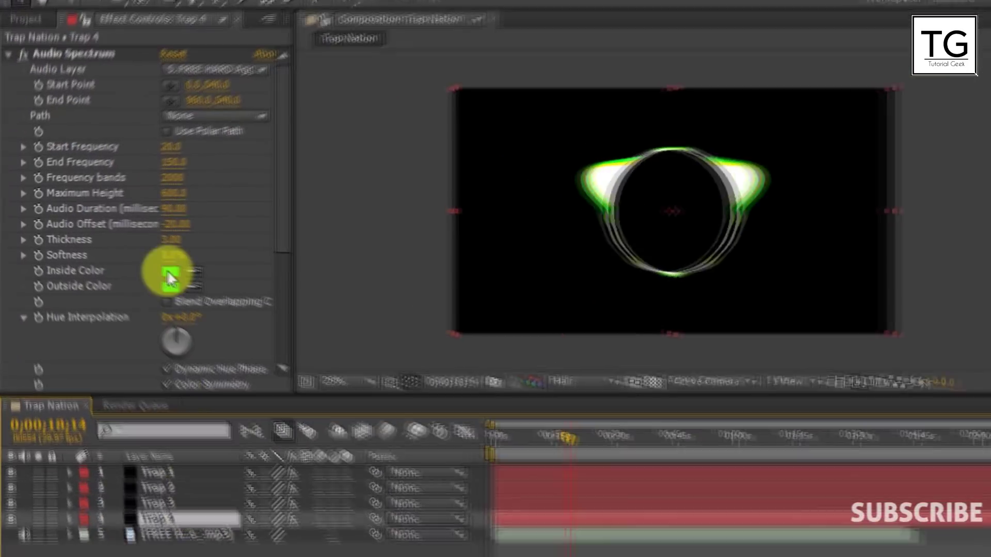
{"action": "left_click", "coordinate": [136, 259]}
{"action": "left_click", "coordinate": [532, 336]}
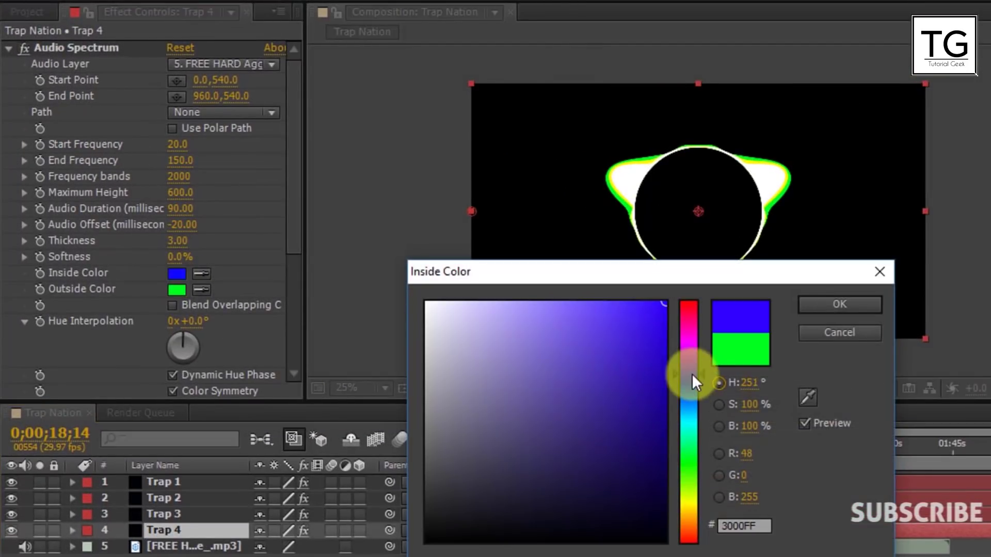
{"action": "left_click", "coordinate": [831, 305]}
{"action": "left_click", "coordinate": [201, 274]}
{"action": "left_click", "coordinate": [179, 276]}
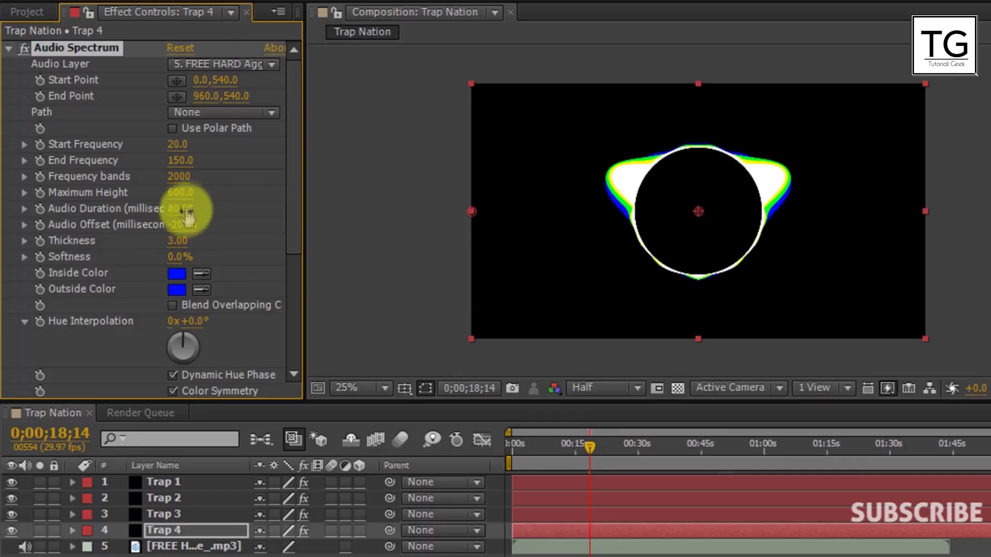
Set Trap 4's Maximum Height to 650
{"action": "left_click", "coordinate": [189, 193]}
{"action": "type", "text": "650"}
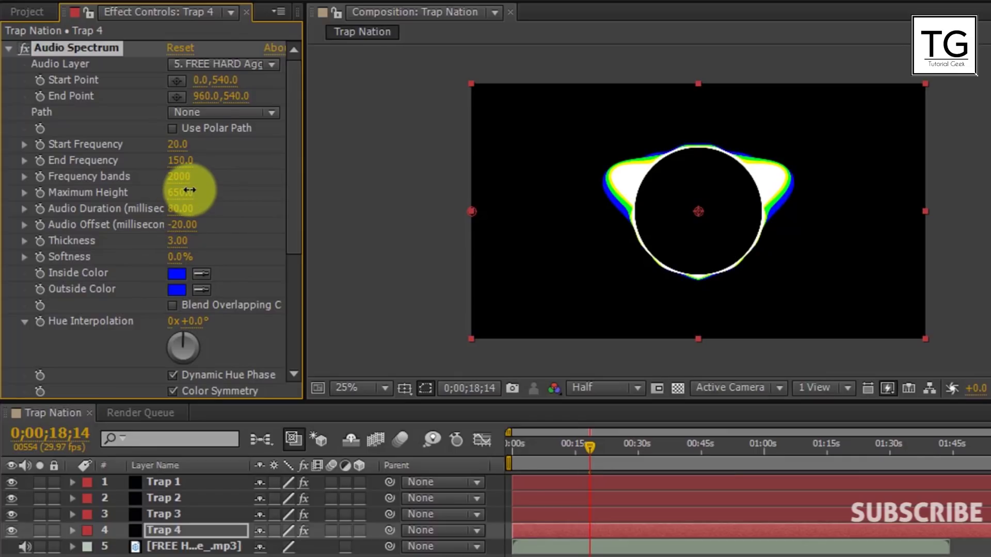
{"action": "key", "text": "Return"}
{"action": "left_click", "coordinate": [8, 48]}
{"action": "left_click", "coordinate": [7, 62]}
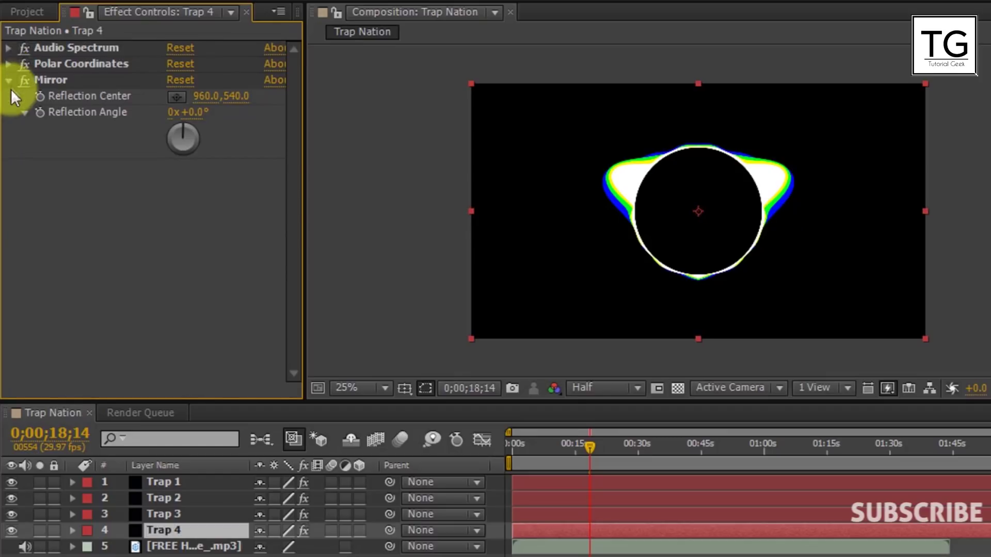
{"action": "left_click", "coordinate": [8, 78]}
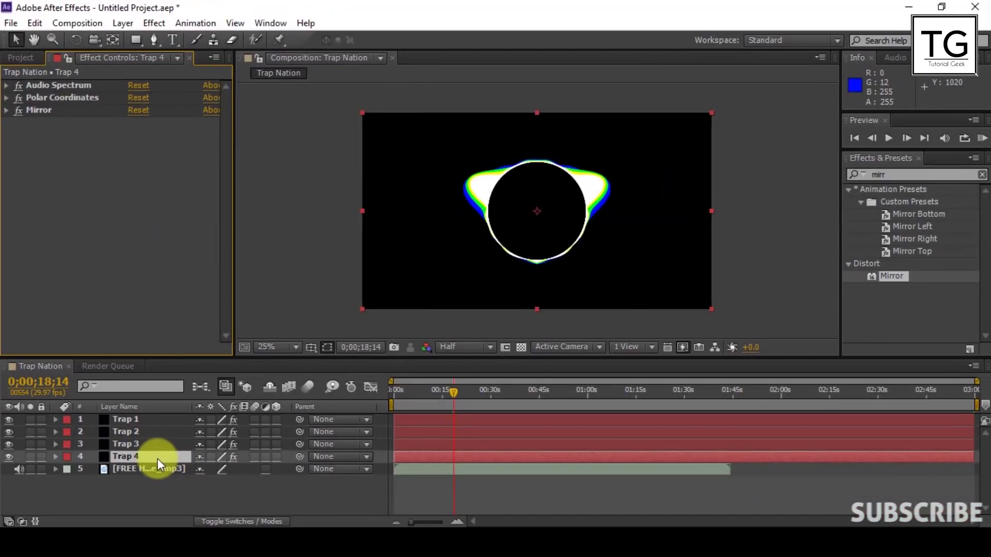
Duplicate Trap 4 as Trap 5 below it, coloured magenta inside and out
{"action": "key", "text": "ctrl+d"}
{"action": "left_click_drag", "start_coordinate": [157, 460], "coordinate": [157, 469]}
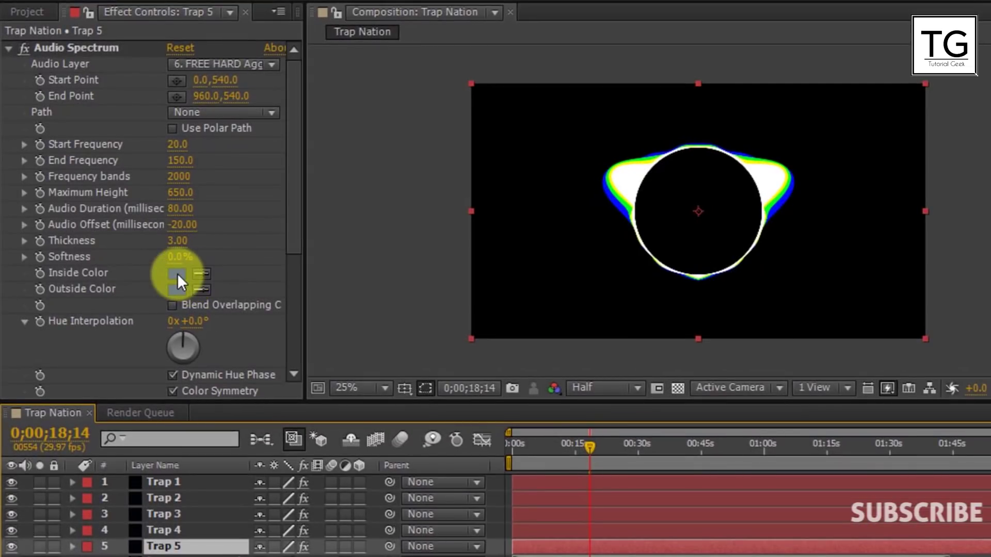
{"action": "left_click", "coordinate": [177, 274]}
{"action": "left_click_drag", "start_coordinate": [693, 346], "coordinate": [692, 338]}
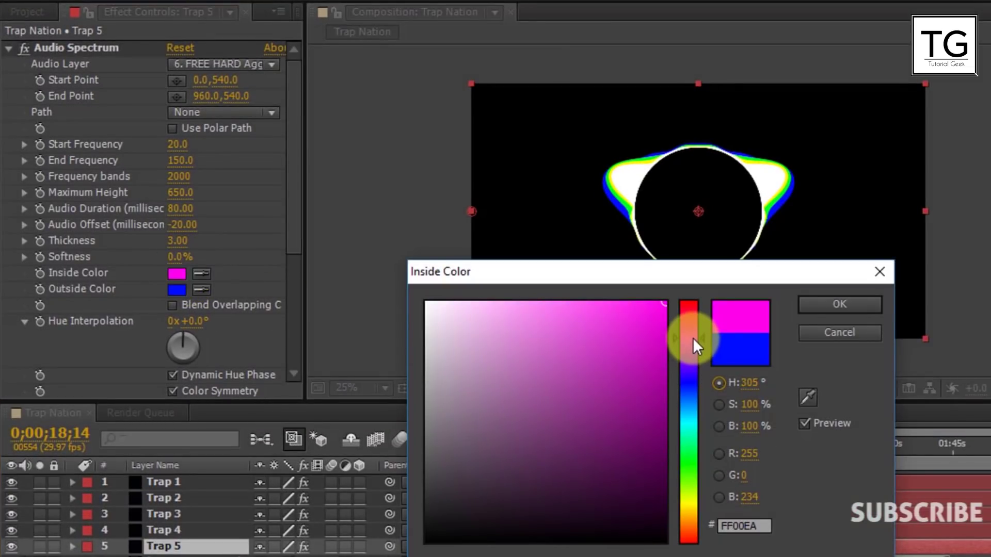
{"action": "left_click", "coordinate": [859, 307]}
{"action": "left_click", "coordinate": [201, 289]}
{"action": "left_click", "coordinate": [174, 272]}
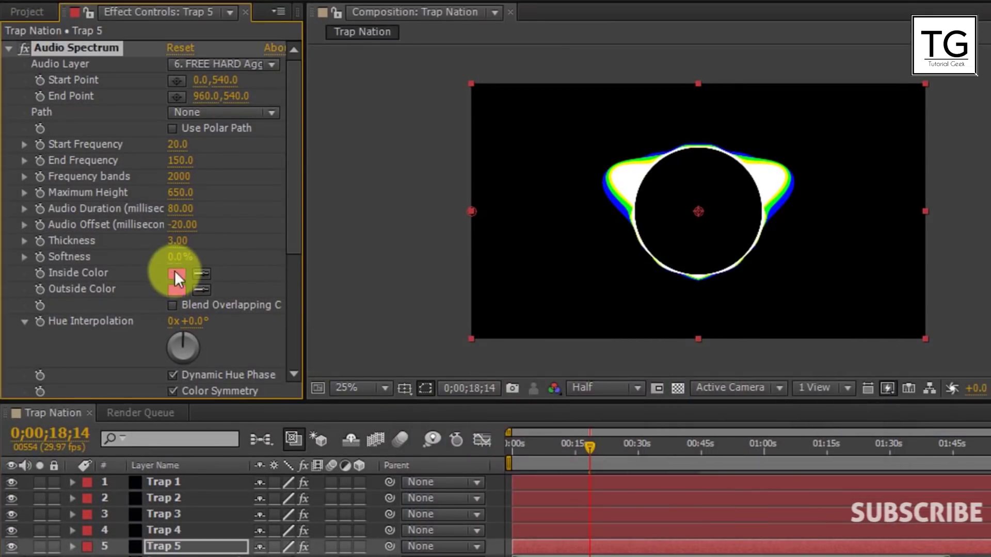
Set Trap 5's Audio Duration to 70 and Maximum Height to 700
{"action": "left_click", "coordinate": [188, 208]}
{"action": "type", "text": "70"}
{"action": "key", "text": "Return"}
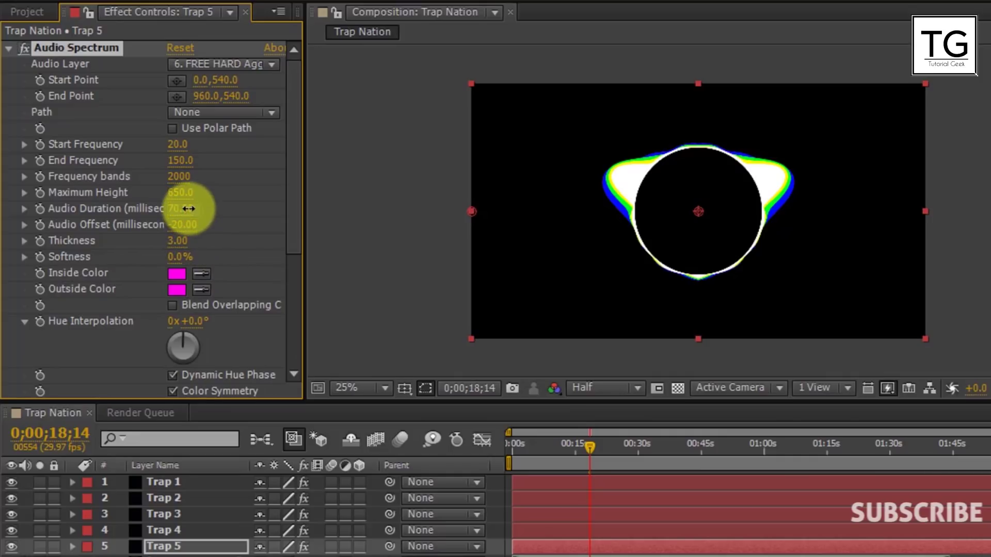
{"action": "left_click", "coordinate": [183, 194]}
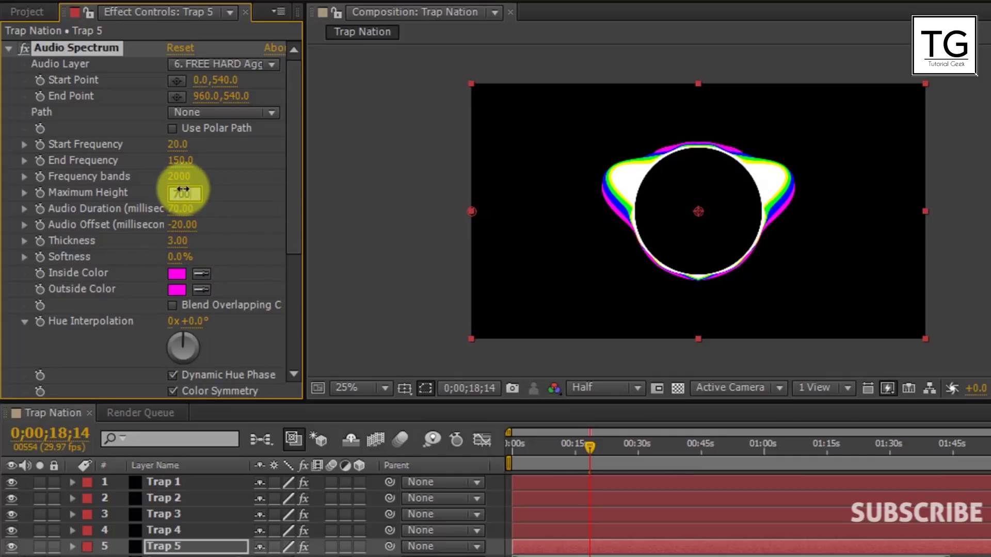
{"action": "key", "text": "Return"}
{"action": "left_click", "coordinate": [9, 48]}
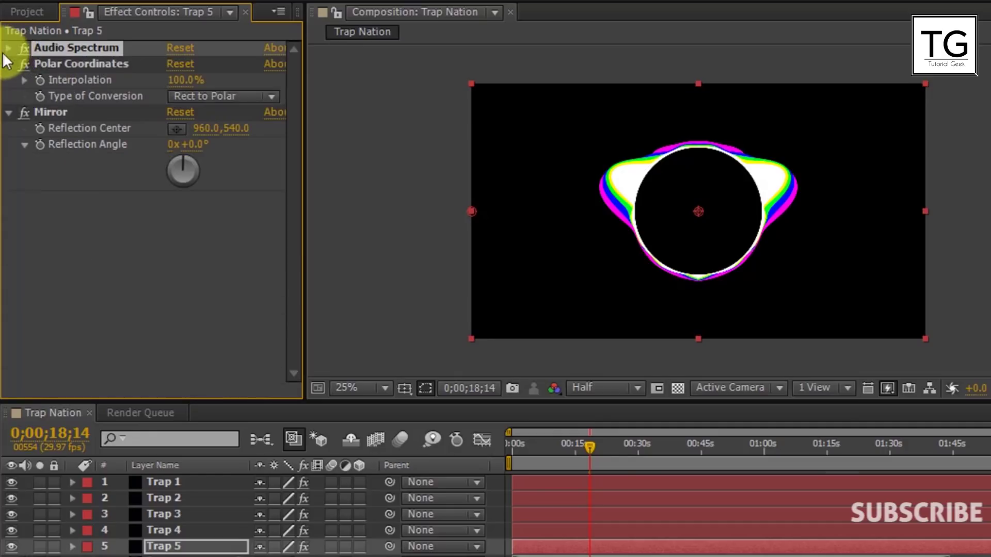
{"action": "left_click", "coordinate": [8, 63]}
{"action": "left_click", "coordinate": [8, 80]}
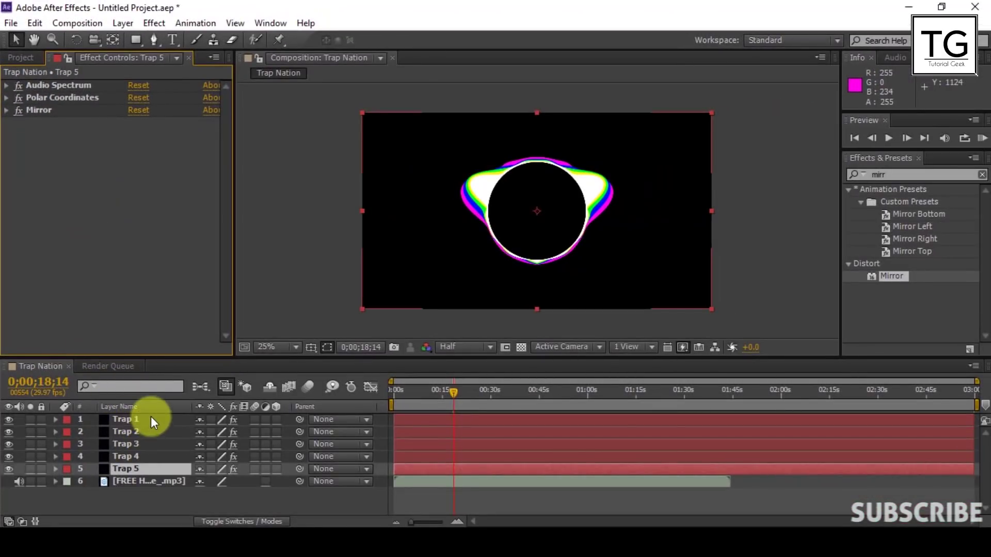
Pre-compose the five layers Trap 1 through Trap 5 into a nested composition named 'Trap nation'
{"action": "left_click", "coordinate": [150, 419]}
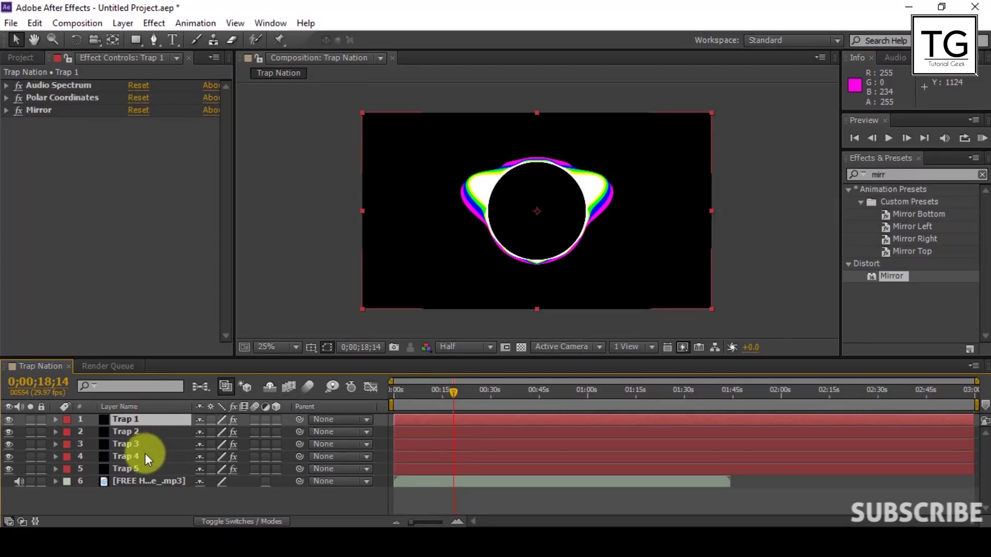
{"action": "left_click", "coordinate": [144, 468], "text": "shift"}
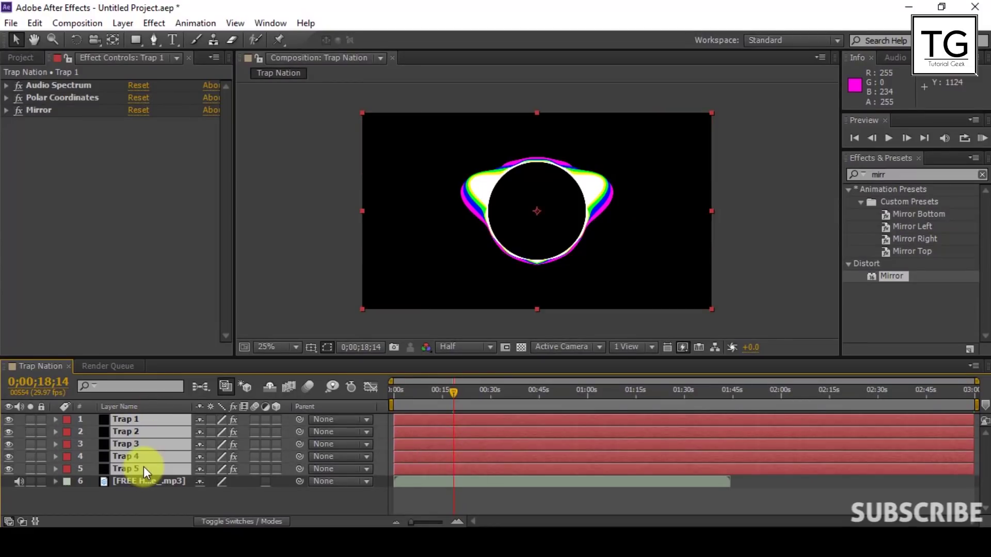
{"action": "right_click", "coordinate": [144, 466]}
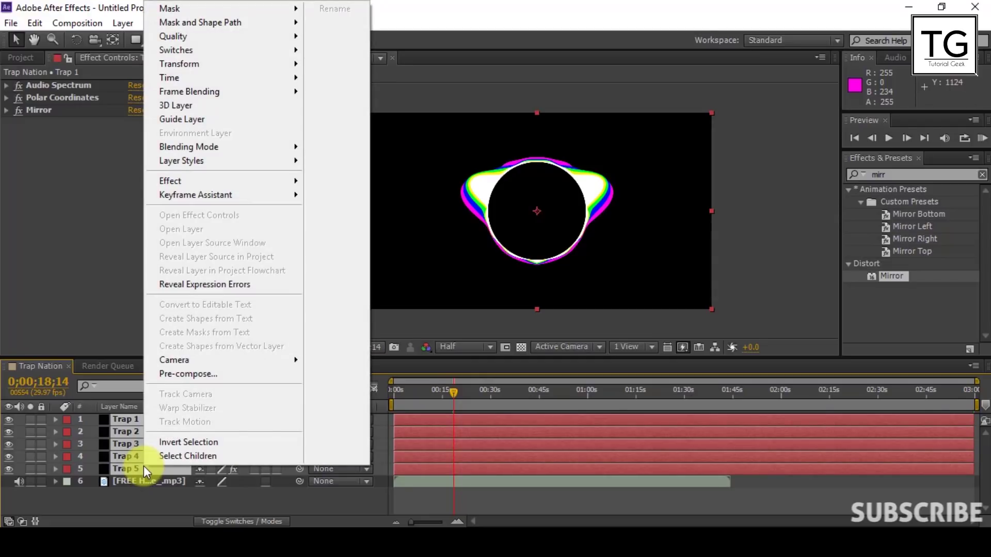
{"action": "left_click", "coordinate": [188, 378]}
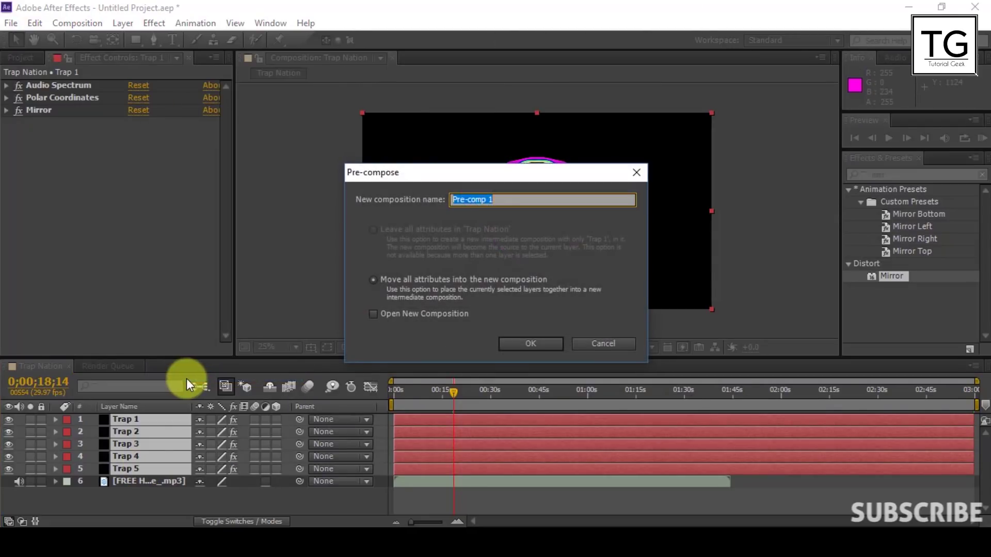
{"action": "type", "text": "Trap nation"}
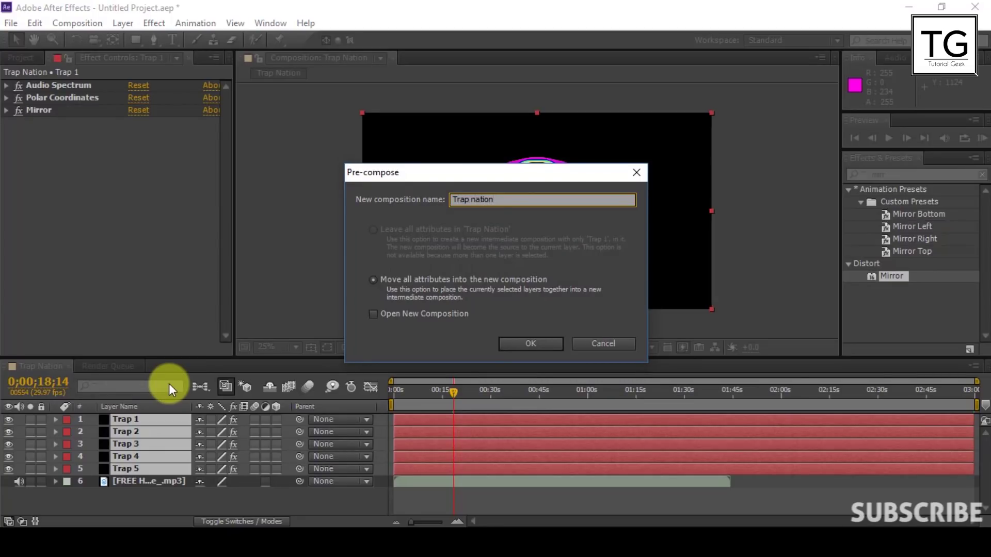
{"action": "key", "text": "Return"}
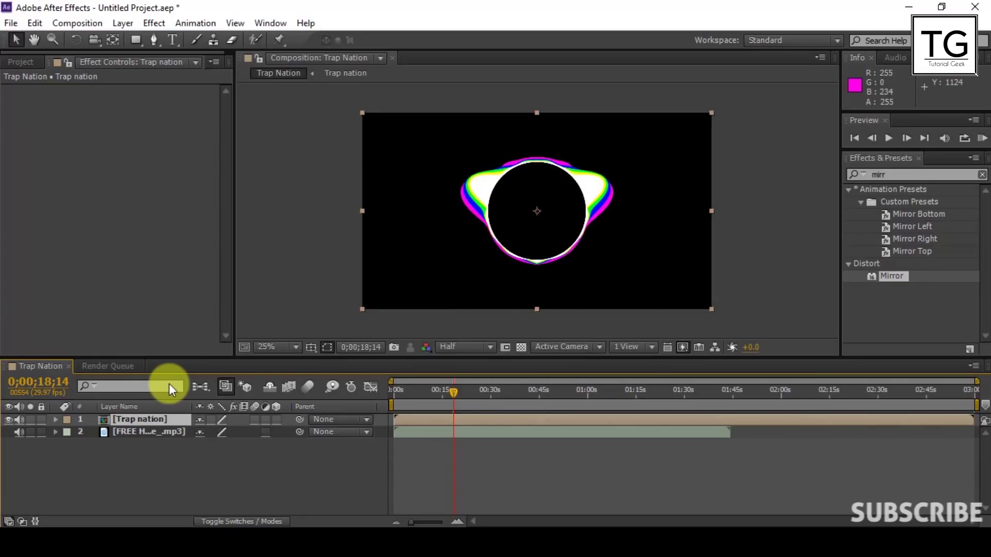
Apply the Stylize > Glow effect to the Trap nation layer
{"action": "left_click", "coordinate": [163, 475]}
{"action": "left_click", "coordinate": [153, 420]}
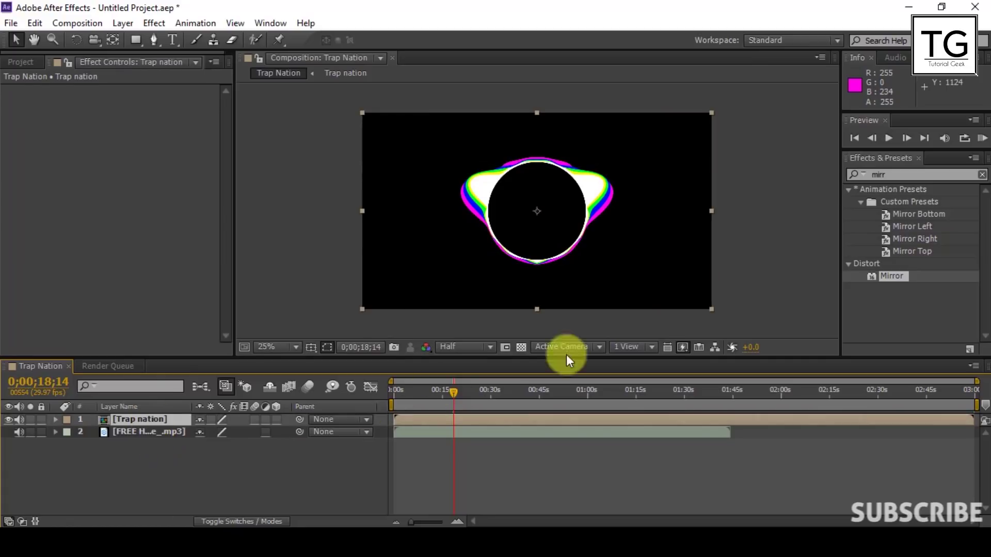
{"action": "left_click", "coordinate": [872, 176]}
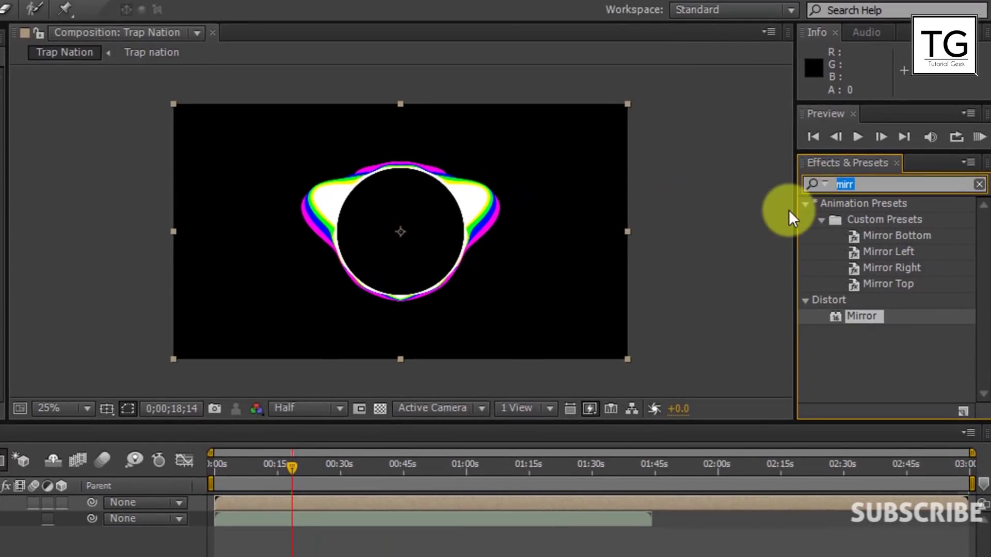
{"action": "type", "text": "glow"}
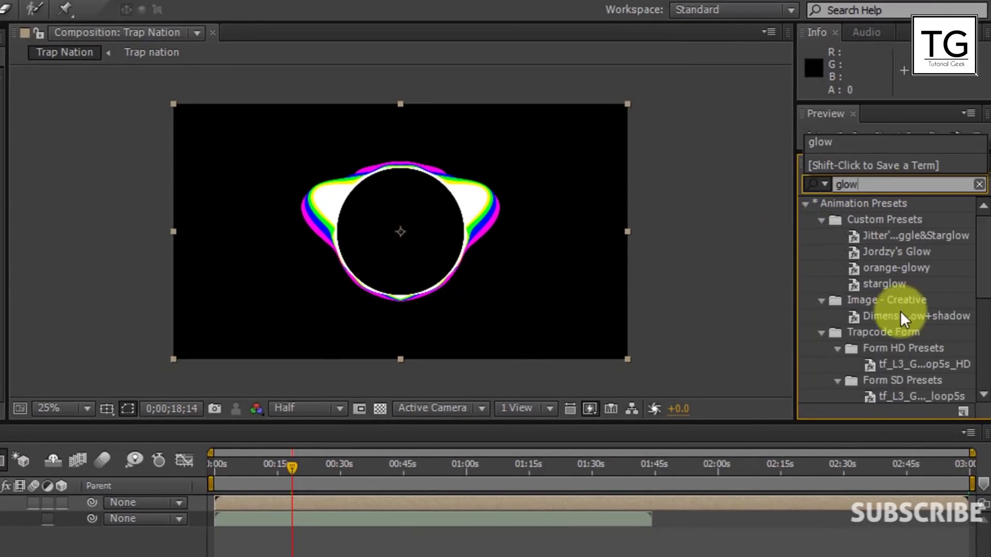
{"action": "scroll", "coordinate": [900, 311], "scroll_direction": "down", "scroll_amount": 5}
{"action": "left_click_drag", "start_coordinate": [857, 394], "coordinate": [159, 411]}
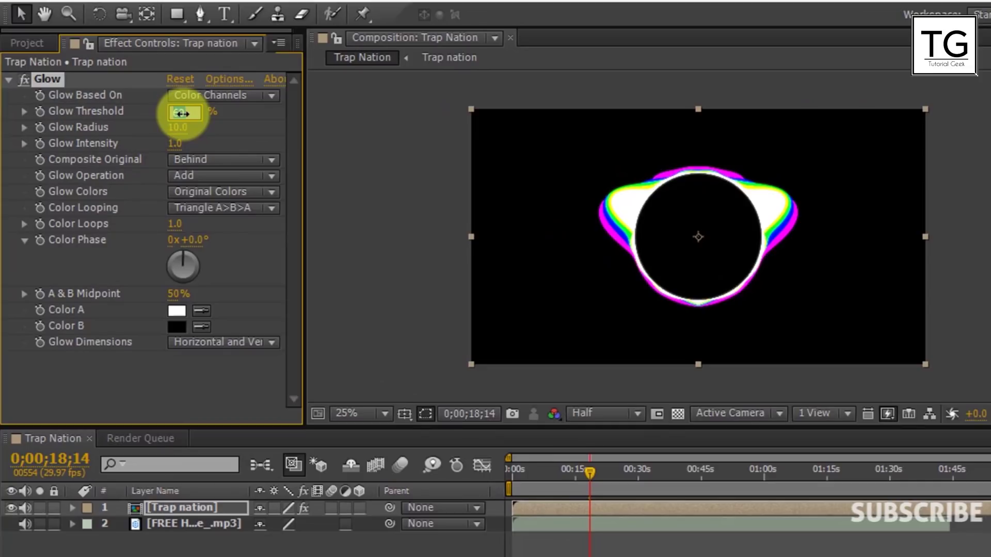
Keep the Glow threshold at 75% and set the Glow Radius to 5
{"action": "key", "text": "Return"}
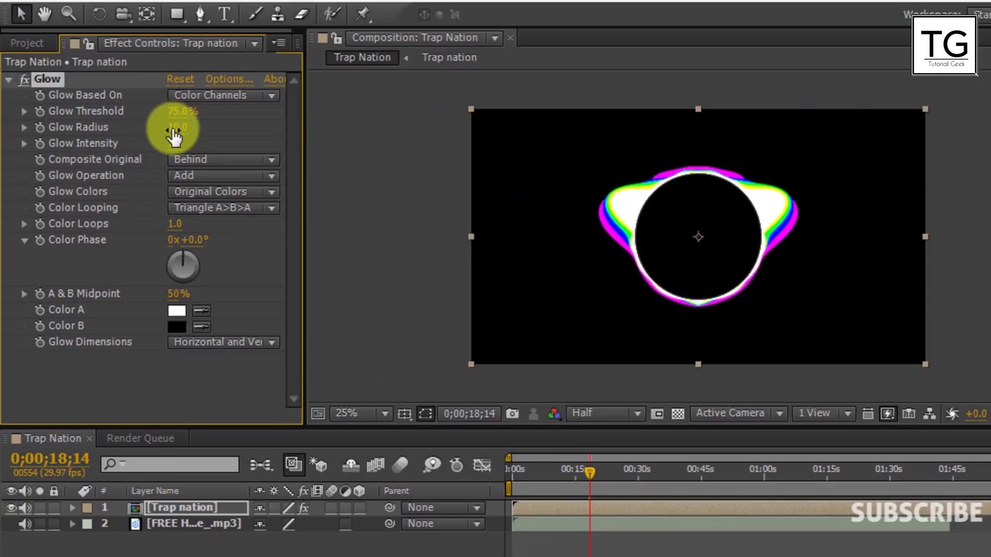
{"action": "left_click", "coordinate": [175, 128]}
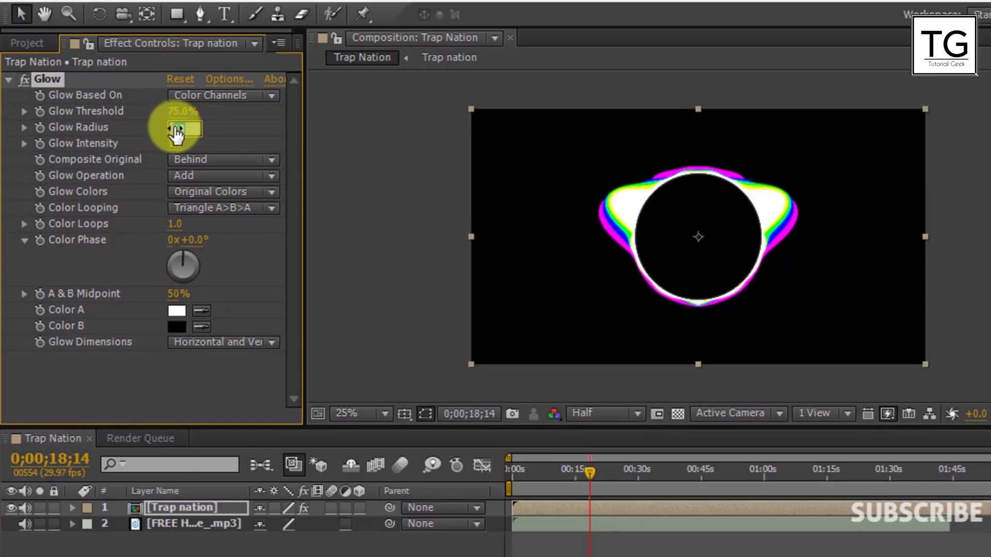
{"action": "type", "text": "5"}
{"action": "key", "text": "Return"}
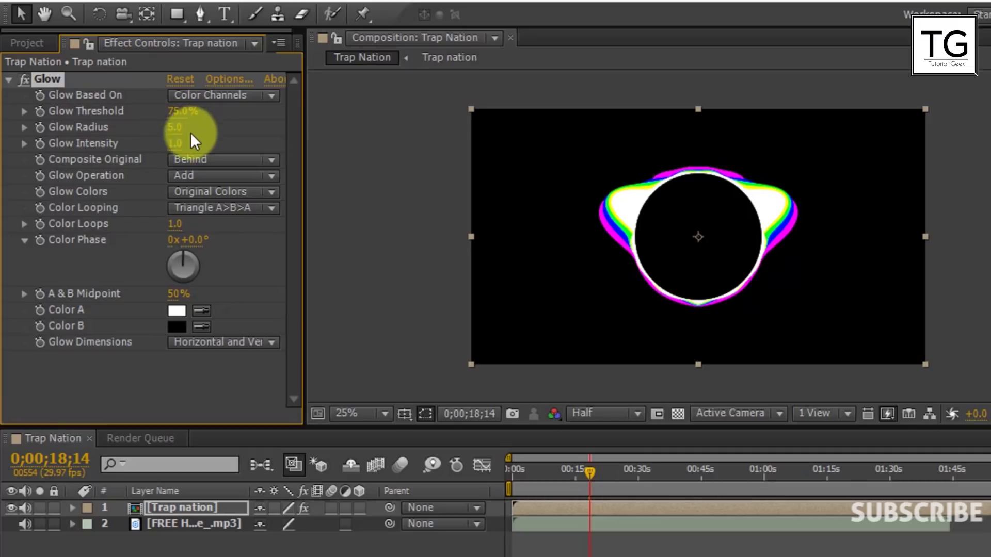
{"action": "left_click", "coordinate": [8, 81]}
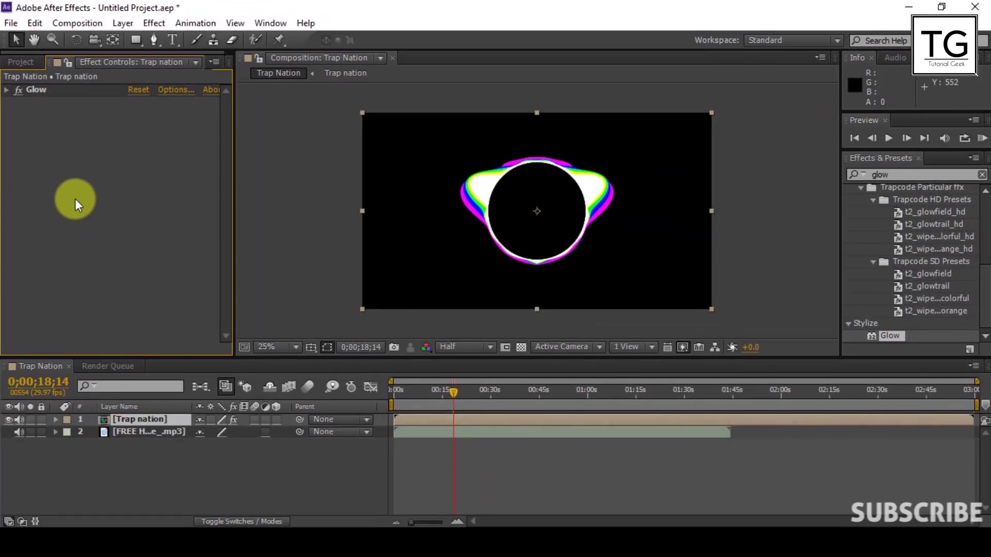
Add the night-city pexels photo from the Project panel to the composition
{"action": "left_click", "coordinate": [21, 62]}
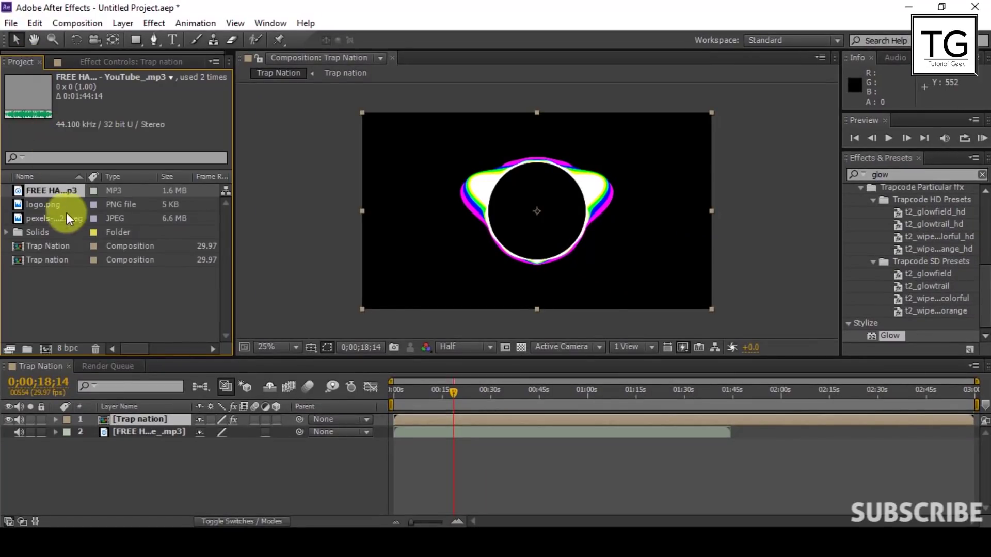
{"action": "left_click", "coordinate": [74, 298]}
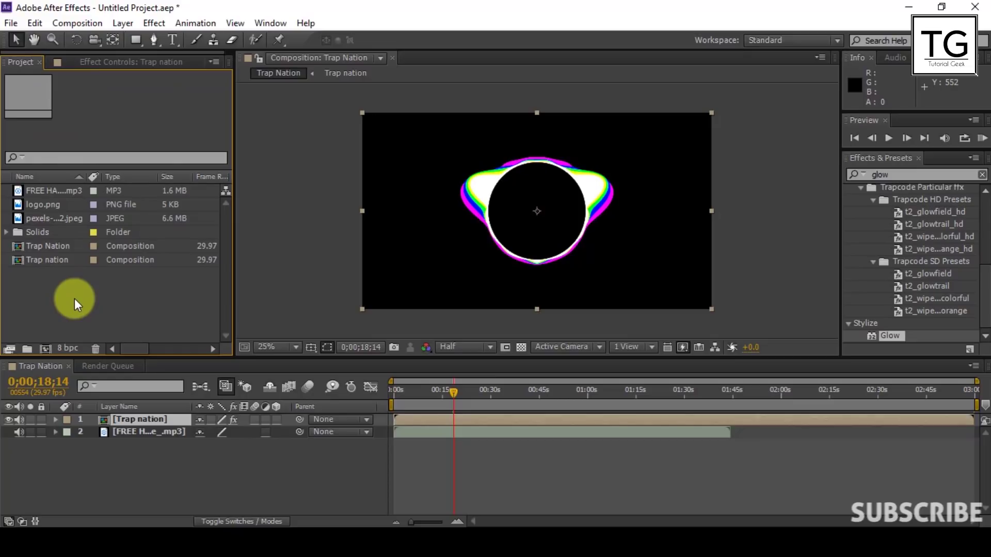
{"action": "left_click_drag", "start_coordinate": [57, 220], "coordinate": [123, 448]}
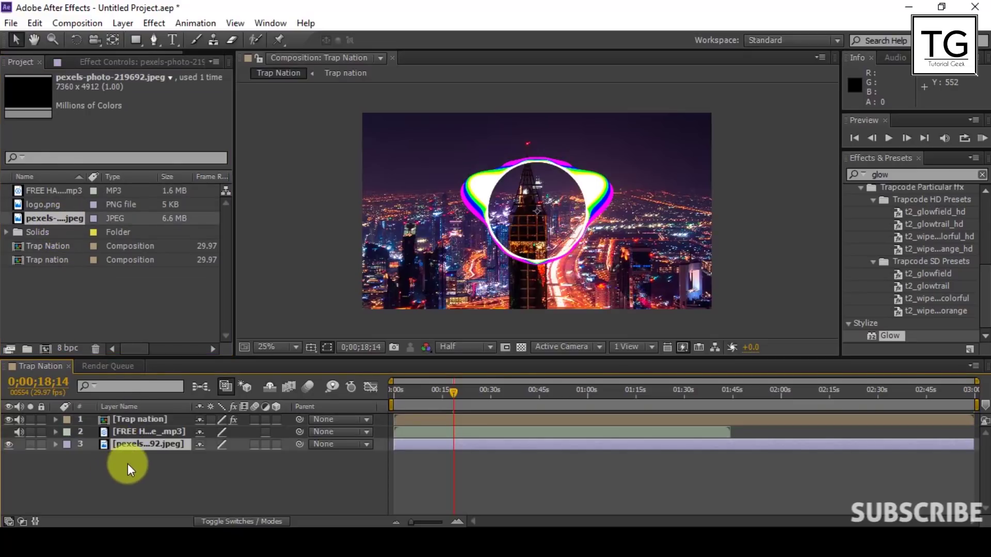
Scale the photo layer to 26% and collapse its properties
{"action": "key", "text": "Up"}
{"action": "key", "text": "s"}
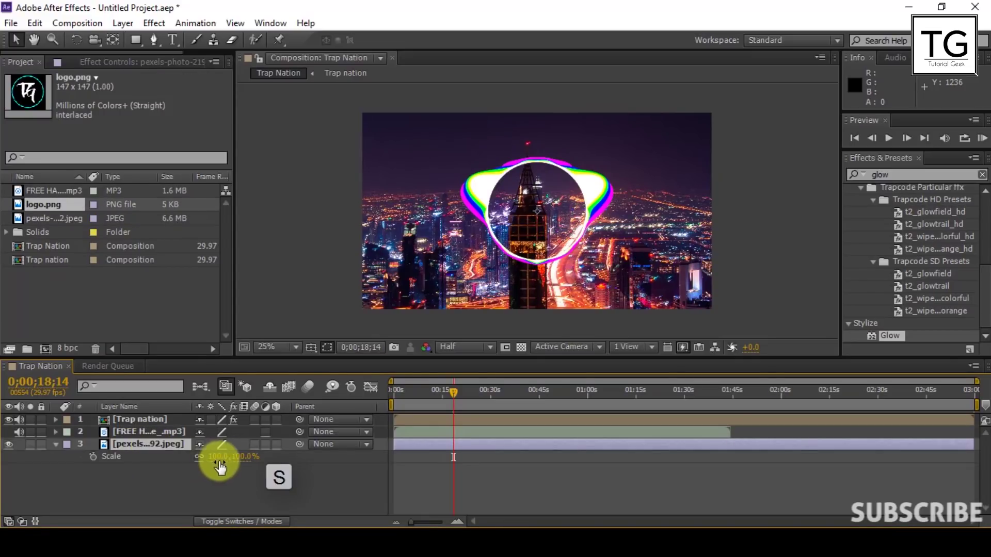
{"action": "left_click_drag", "start_coordinate": [240, 456], "coordinate": [187, 453]}
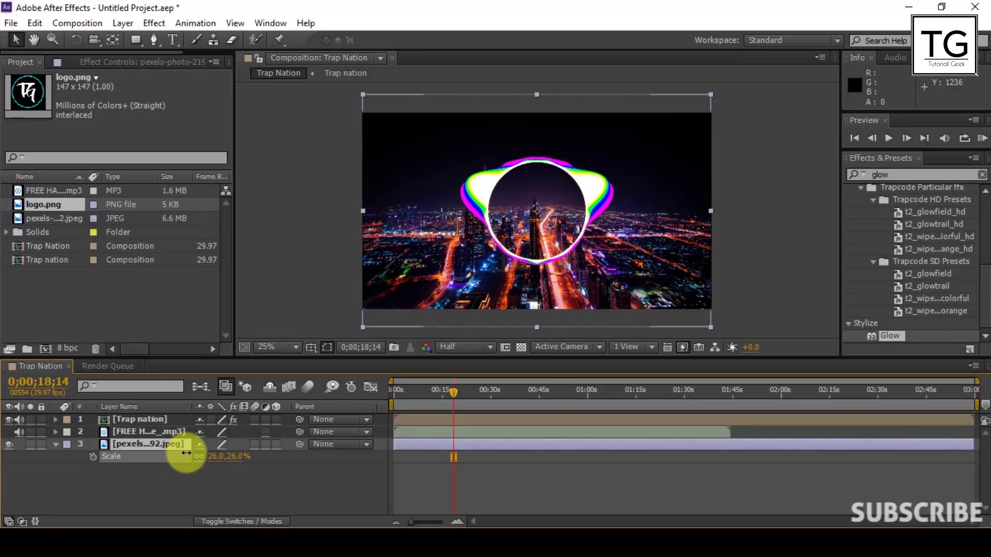
{"action": "left_click", "coordinate": [200, 498]}
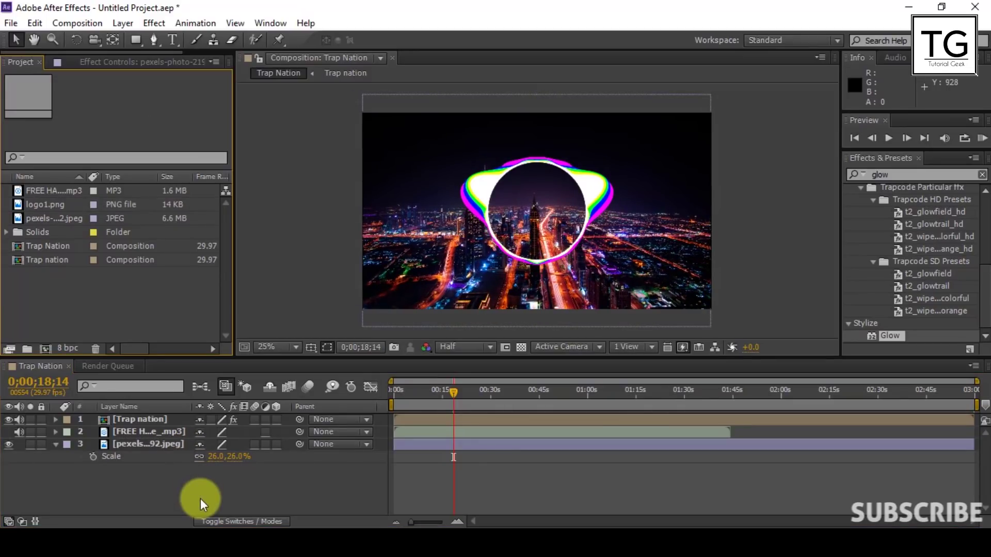
{"action": "left_click", "coordinate": [53, 444]}
{"action": "left_click", "coordinate": [54, 445]}
{"action": "left_click", "coordinate": [175, 491]}
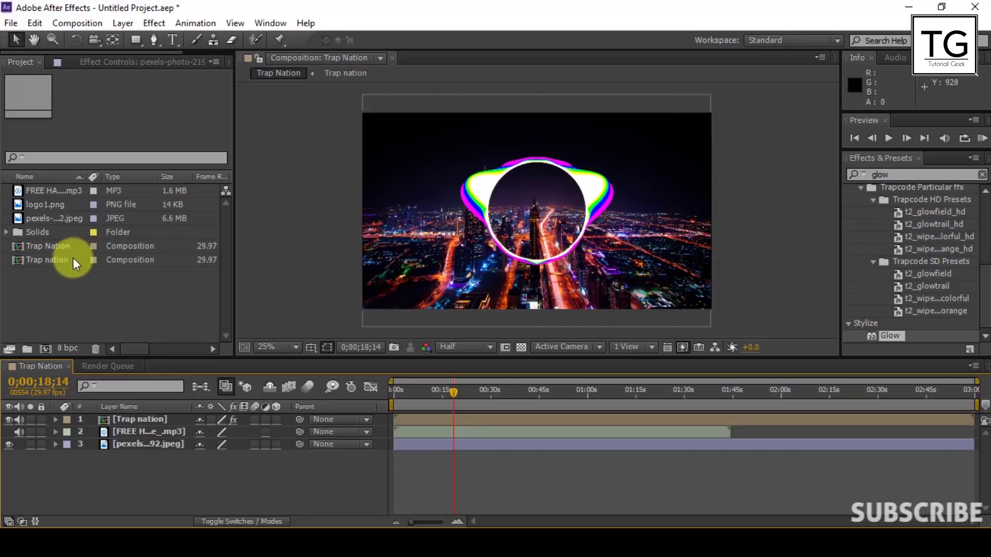
Add logo1.png to the composition and set its scale to 150%
{"action": "left_click_drag", "start_coordinate": [57, 209], "coordinate": [144, 422]}
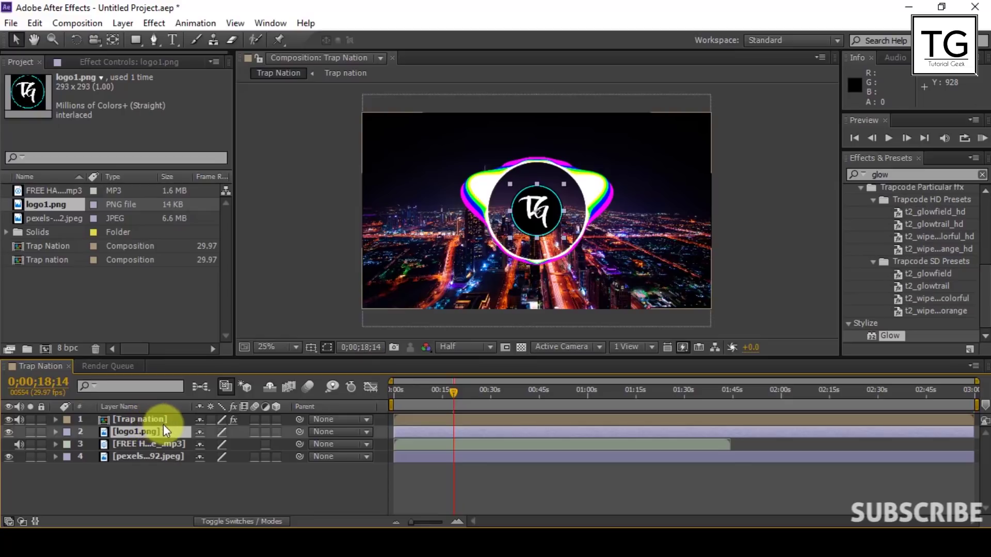
{"action": "key", "text": "s"}
{"action": "left_click_drag", "start_coordinate": [241, 452], "coordinate": [253, 454]}
{"action": "left_click", "coordinate": [247, 445]}
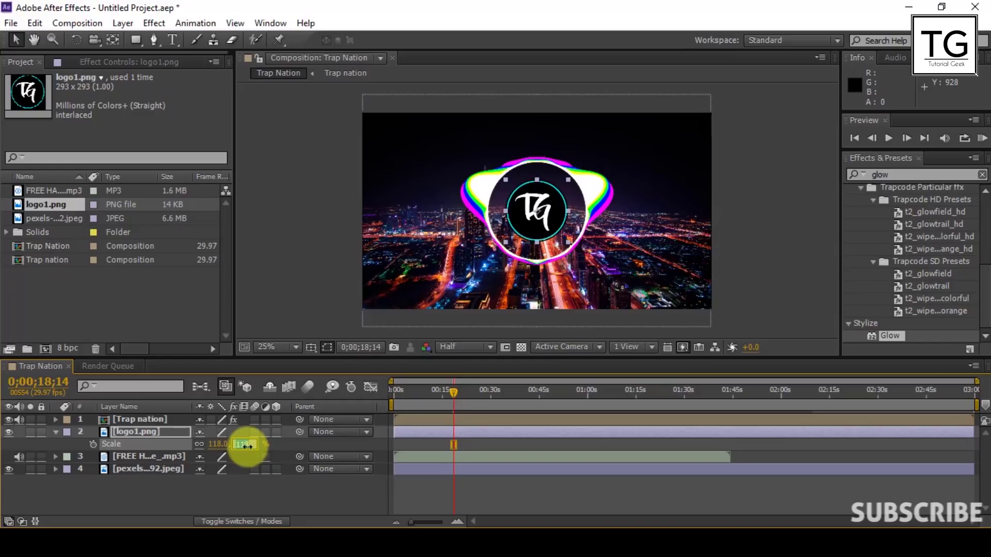
{"action": "type", "text": "150"}
{"action": "key", "text": "Return"}
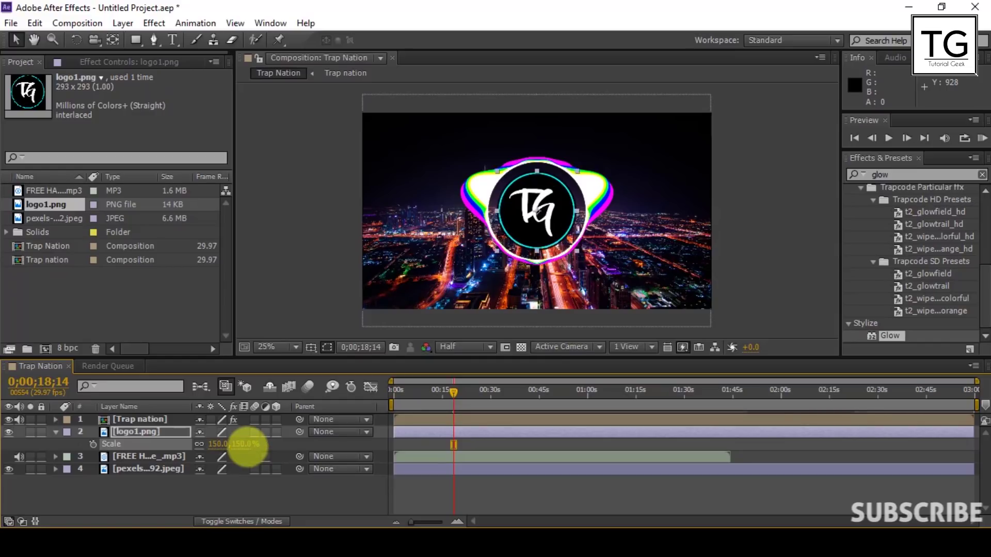
Shrink the Trap nation visualiser layer to 80% scale
{"action": "left_click", "coordinate": [169, 421]}
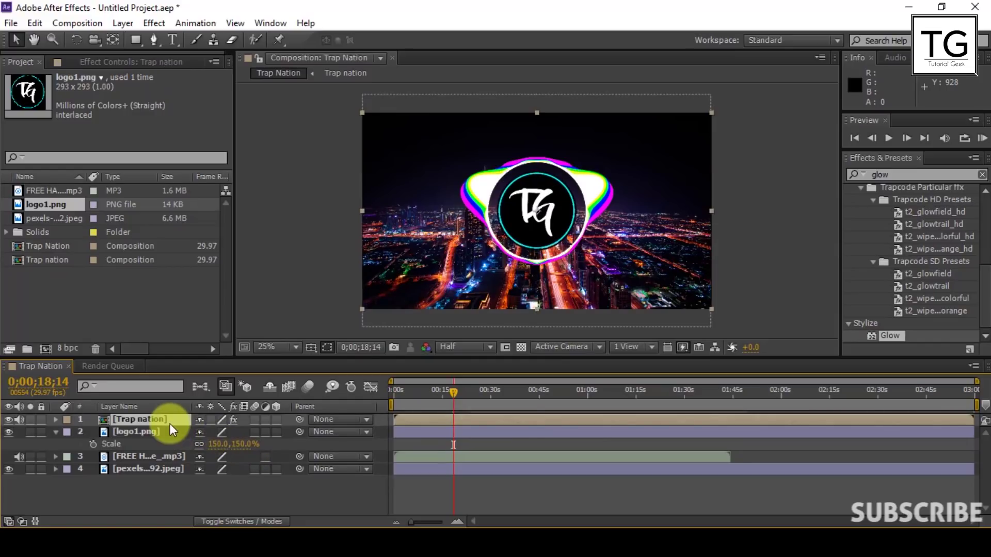
{"action": "key", "text": "s"}
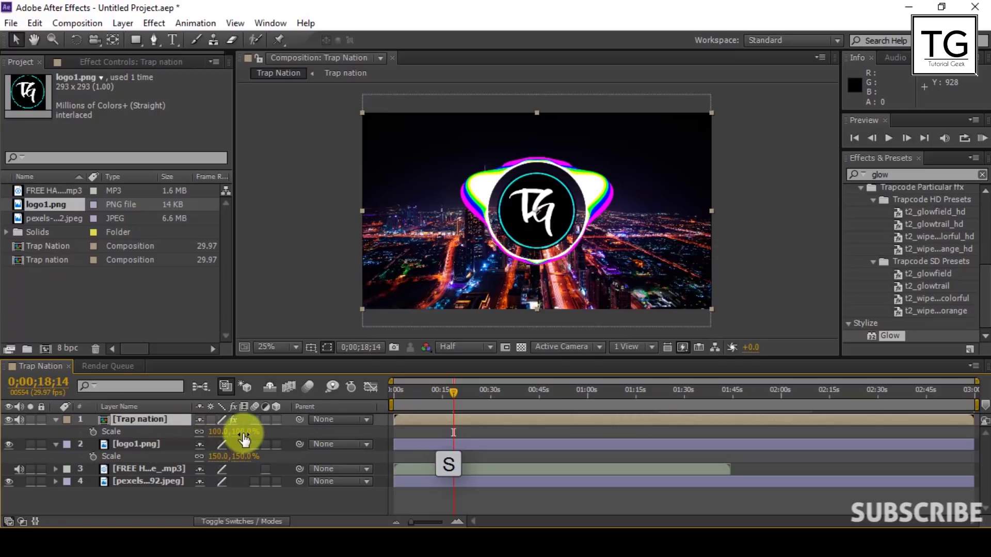
{"action": "left_click_drag", "start_coordinate": [238, 432], "coordinate": [222, 431]}
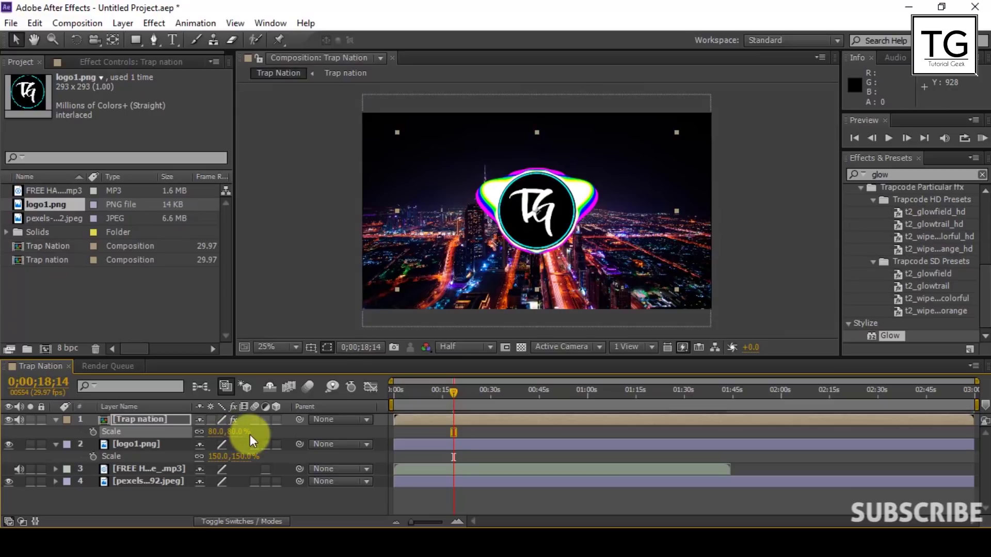
{"action": "left_click", "coordinate": [181, 496]}
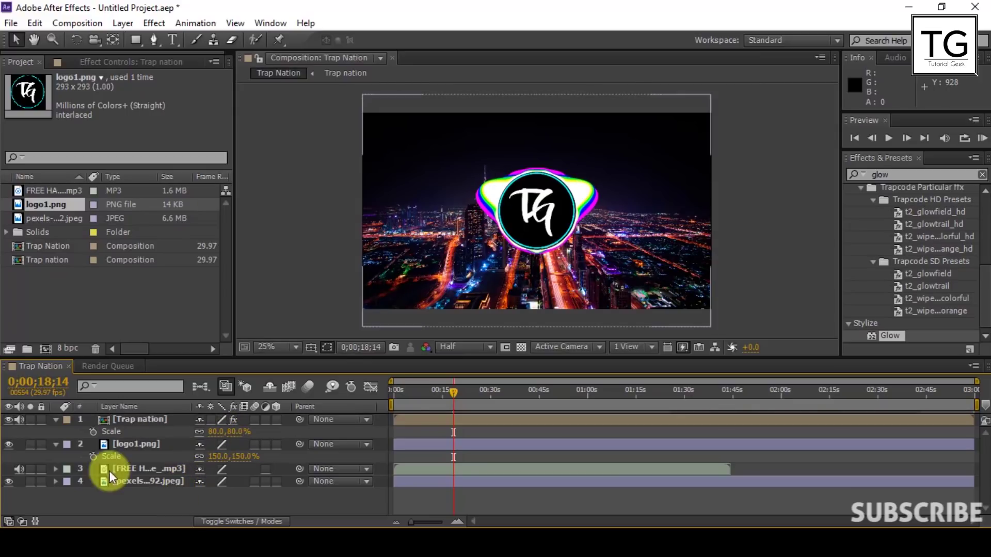
Pre-compose logo1.png and Trap nation together into a new composition named 'Trap_nation'
{"action": "left_click", "coordinate": [54, 445]}
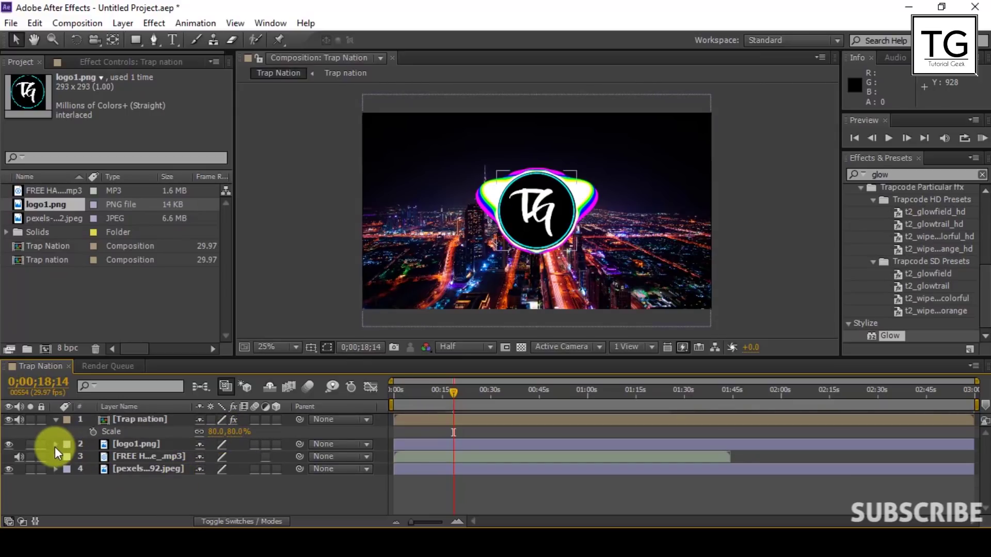
{"action": "left_click", "coordinate": [54, 420]}
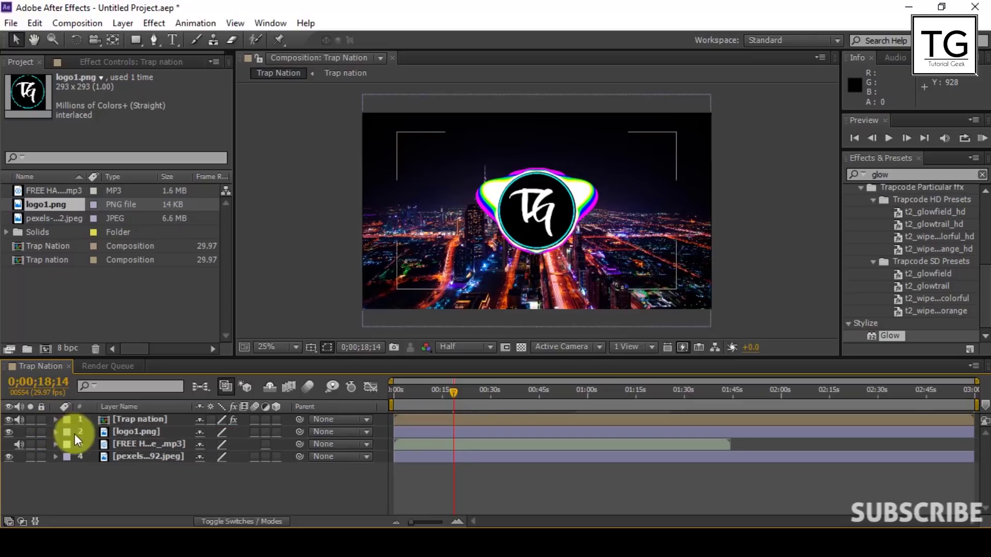
{"action": "left_click", "coordinate": [165, 435]}
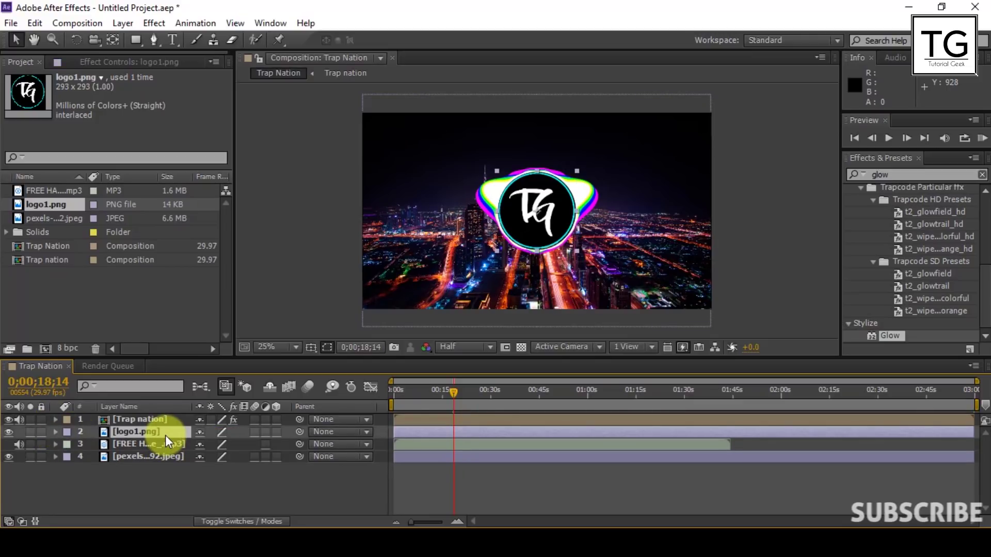
{"action": "left_click", "coordinate": [165, 420], "text": "shift"}
{"action": "right_click", "coordinate": [166, 422]}
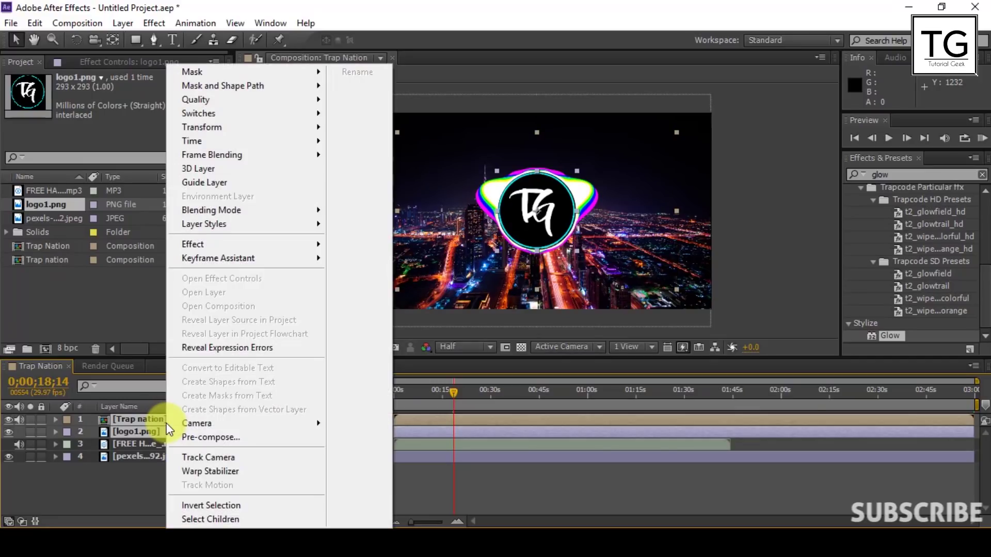
{"action": "left_click", "coordinate": [212, 437]}
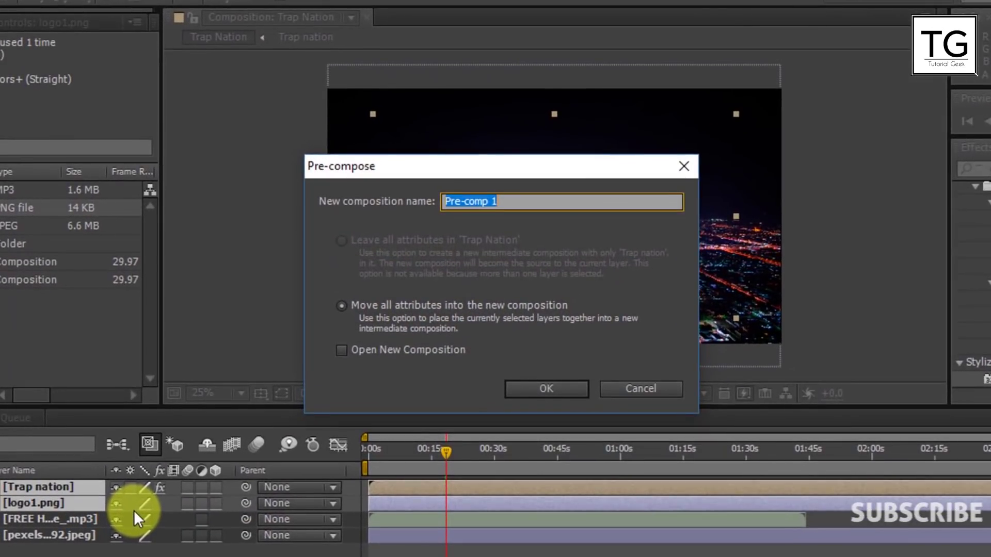
{"action": "type", "text": "Trap_nation"}
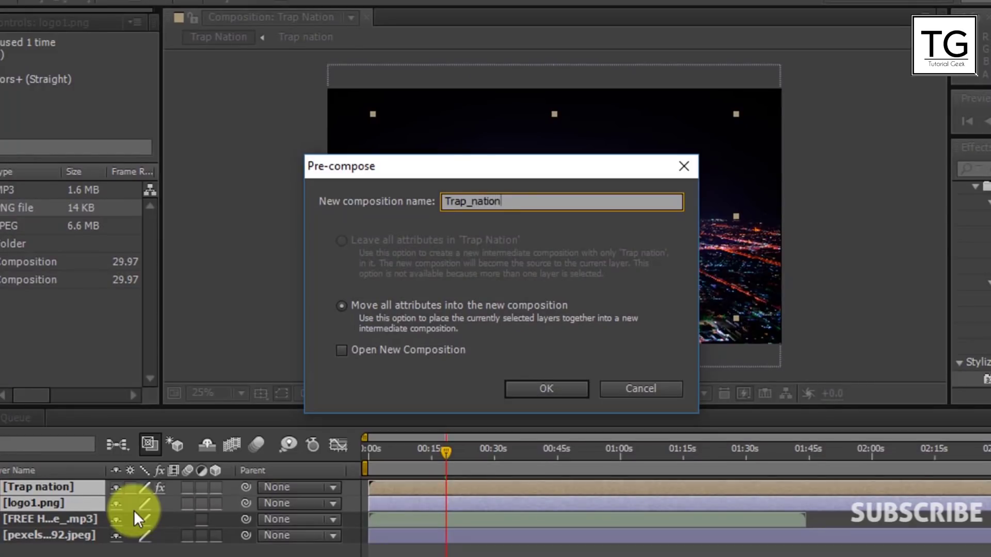
{"action": "key", "text": "Return"}
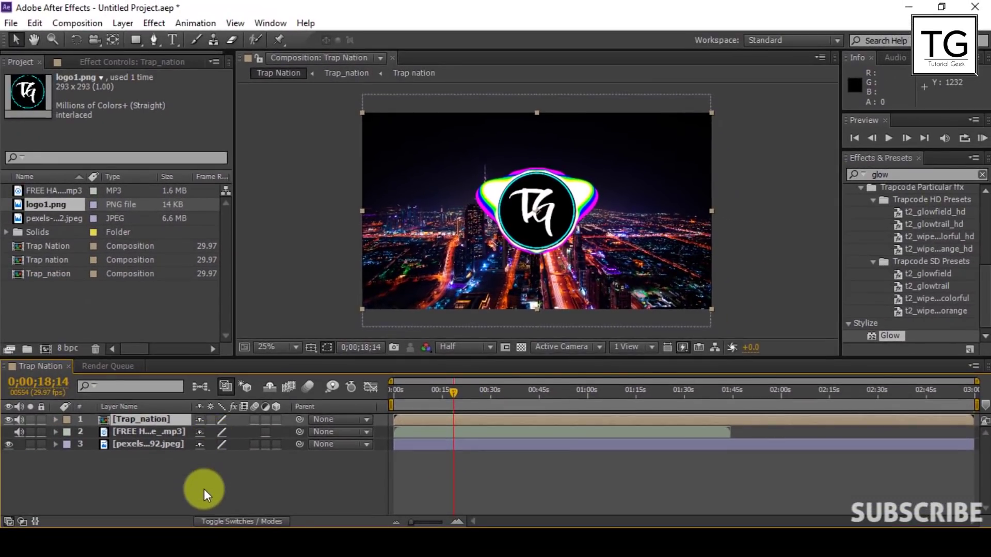
{"action": "left_click", "coordinate": [204, 490]}
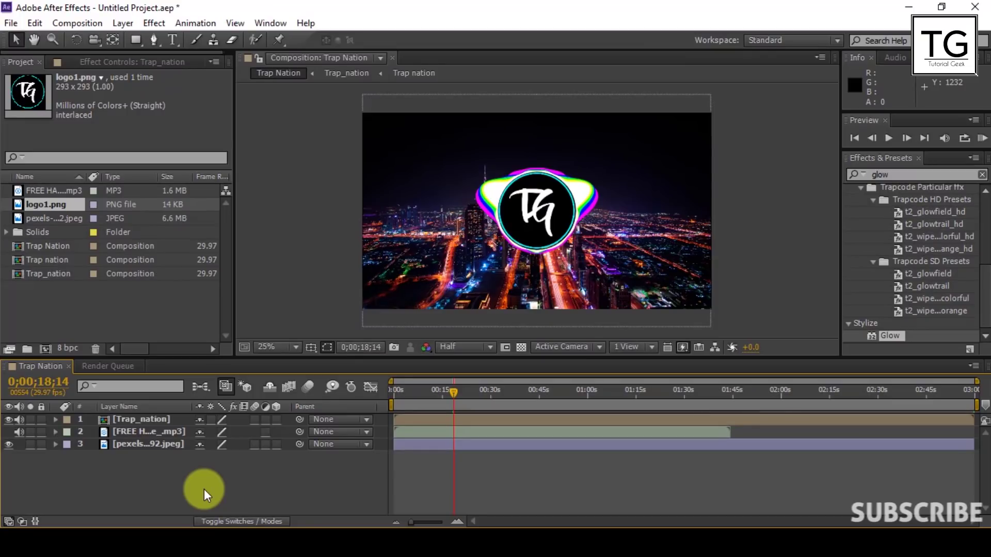
{"action": "right_click", "coordinate": [203, 489]}
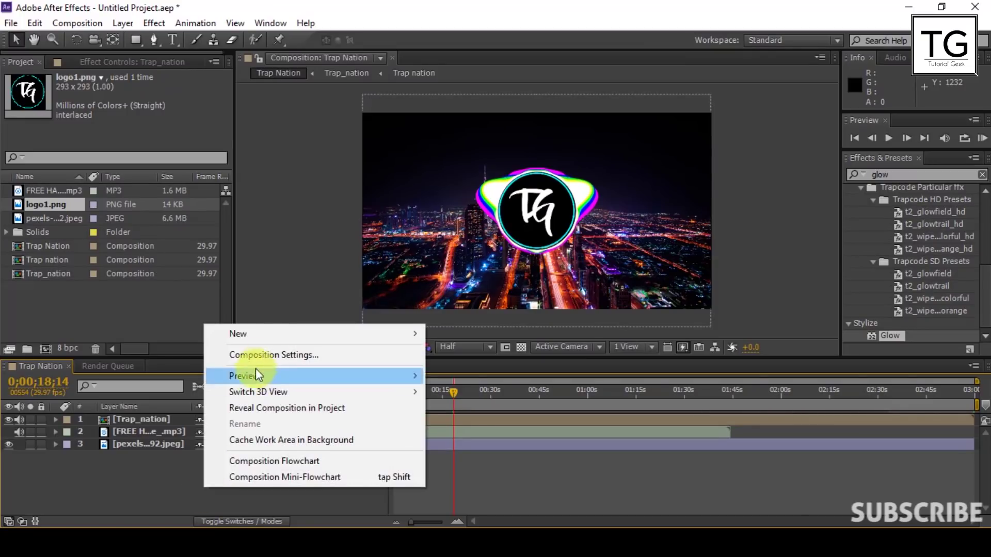
Create a 1920x1080 black solid layer named 'Particles'
{"action": "mouse_move", "coordinate": [271, 338]}
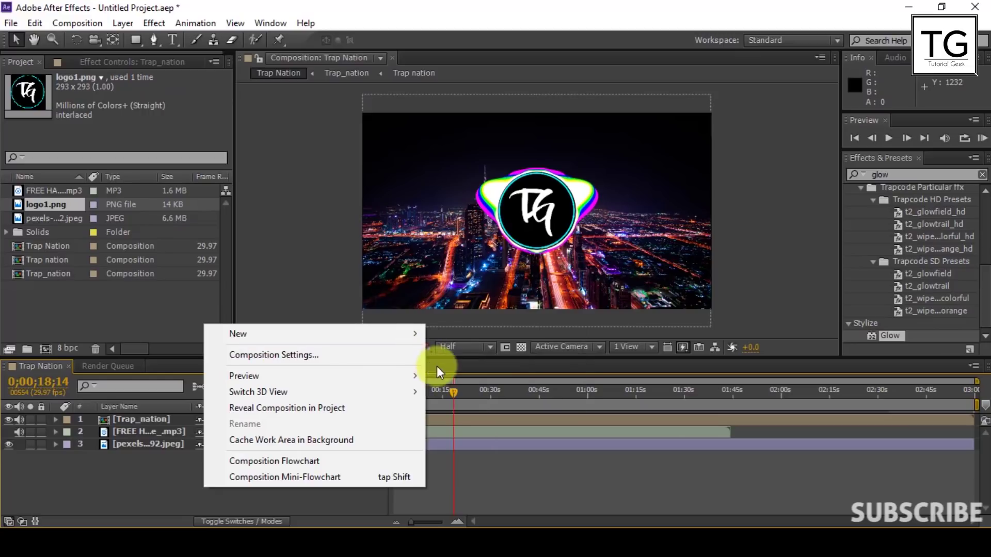
{"action": "left_click", "coordinate": [456, 371]}
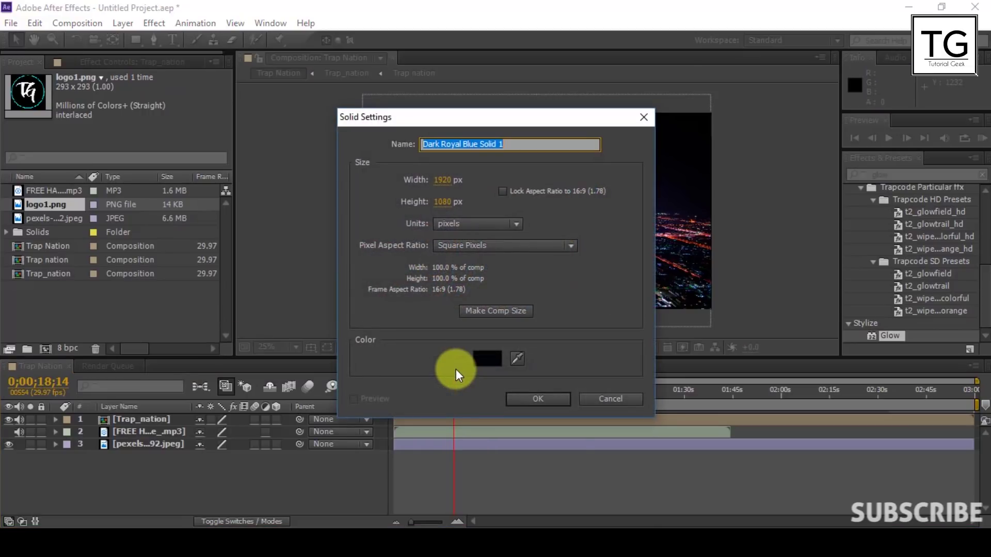
{"action": "type", "text": "Particles"}
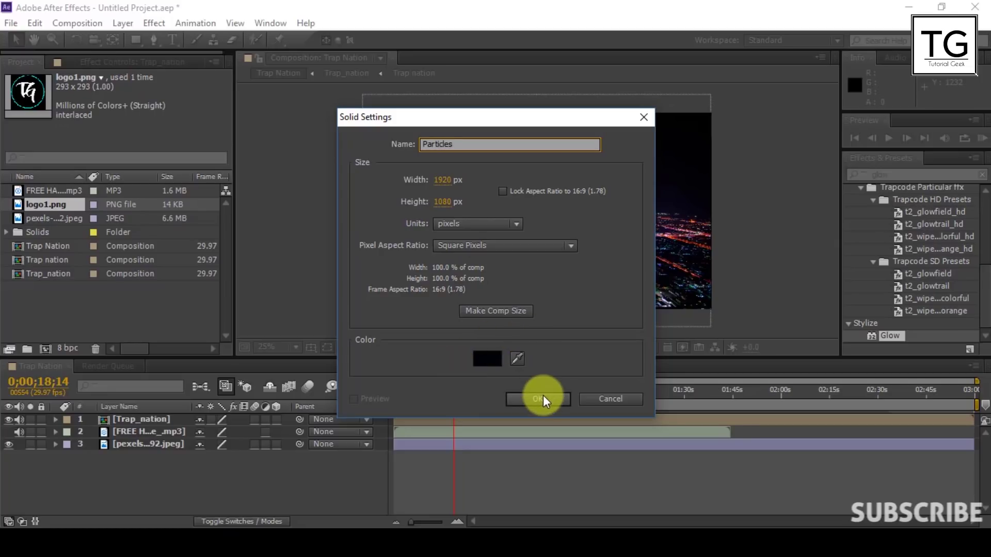
{"action": "left_click", "coordinate": [540, 398]}
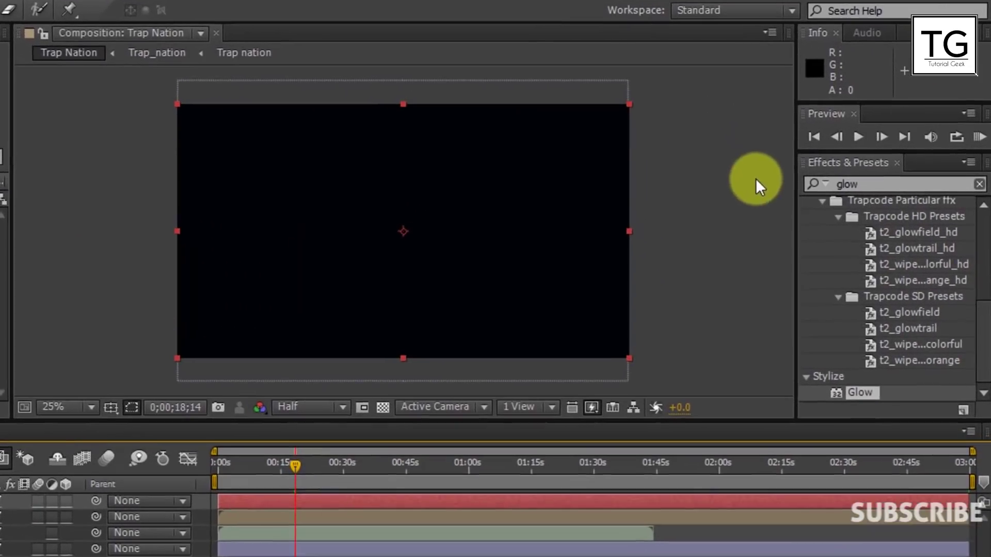
Apply the CC Particle World effect to the Particles layer
{"action": "left_click", "coordinate": [854, 177]}
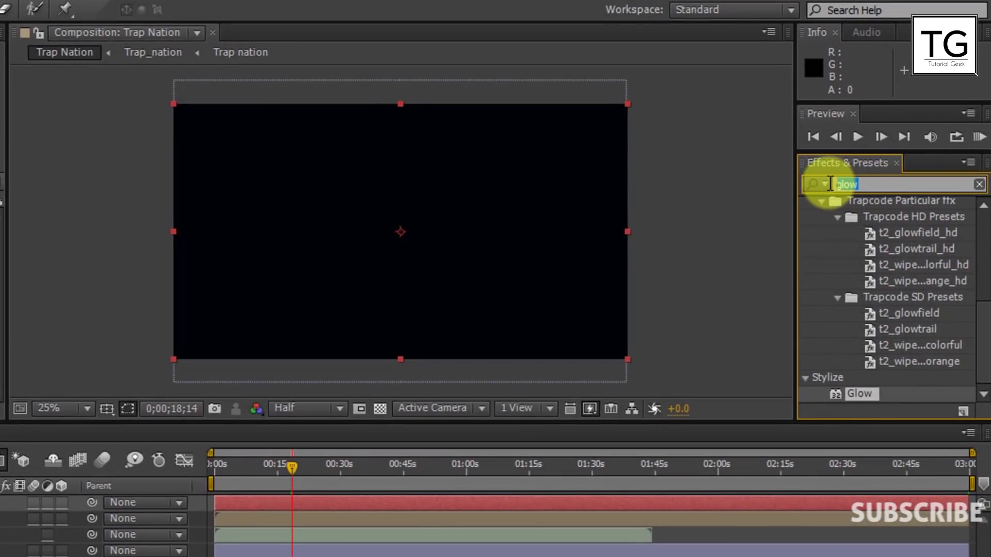
{"action": "type", "text": "cc"}
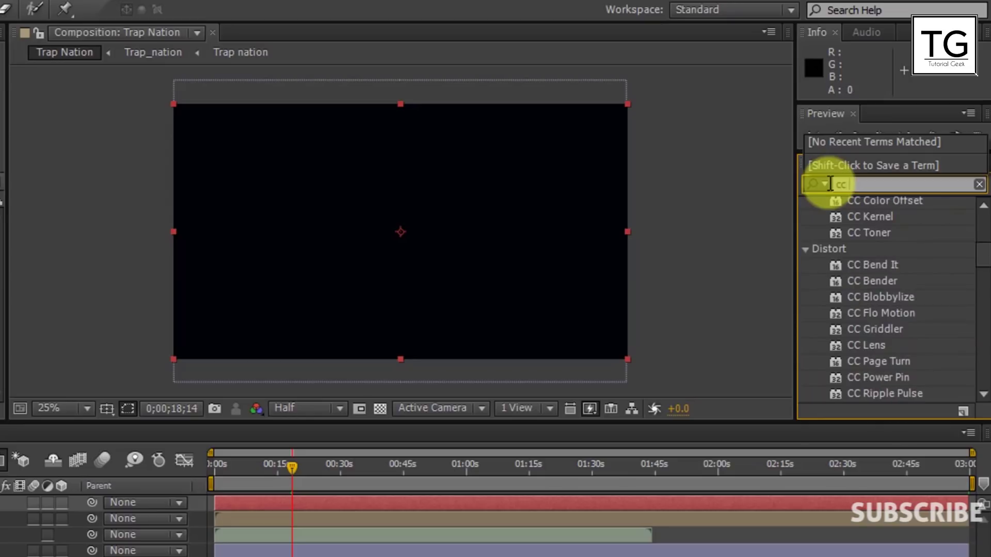
{"action": "type", "text": "par"}
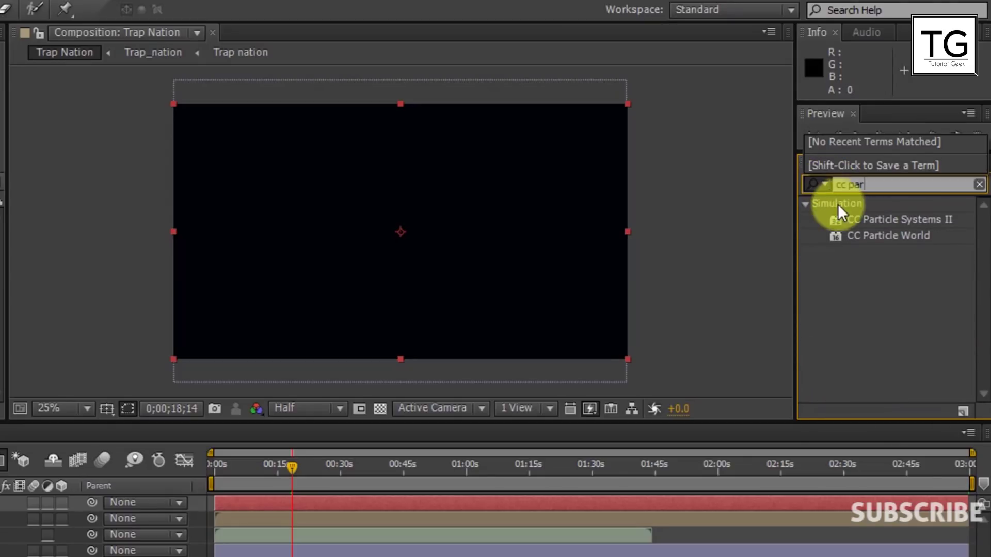
{"action": "double_click", "coordinate": [875, 239]}
{"action": "left_click_drag", "start_coordinate": [577, 358], "coordinate": [78, 441]}
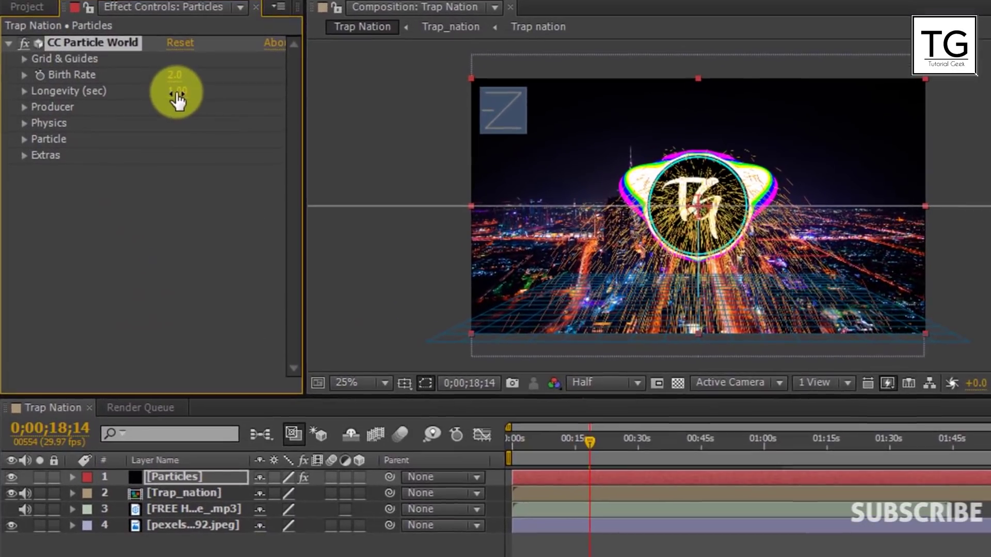
Set particle Longevity to 4 seconds and the animation type to Fractal Omni
{"action": "left_click", "coordinate": [135, 123]}
{"action": "type", "text": "4"}
{"action": "key", "text": "Return"}
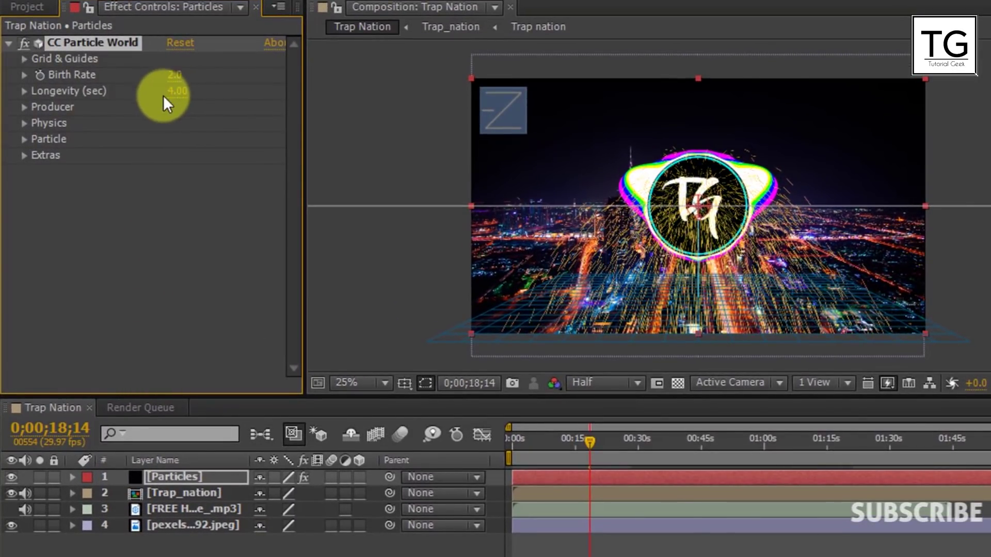
{"action": "left_click", "coordinate": [26, 122]}
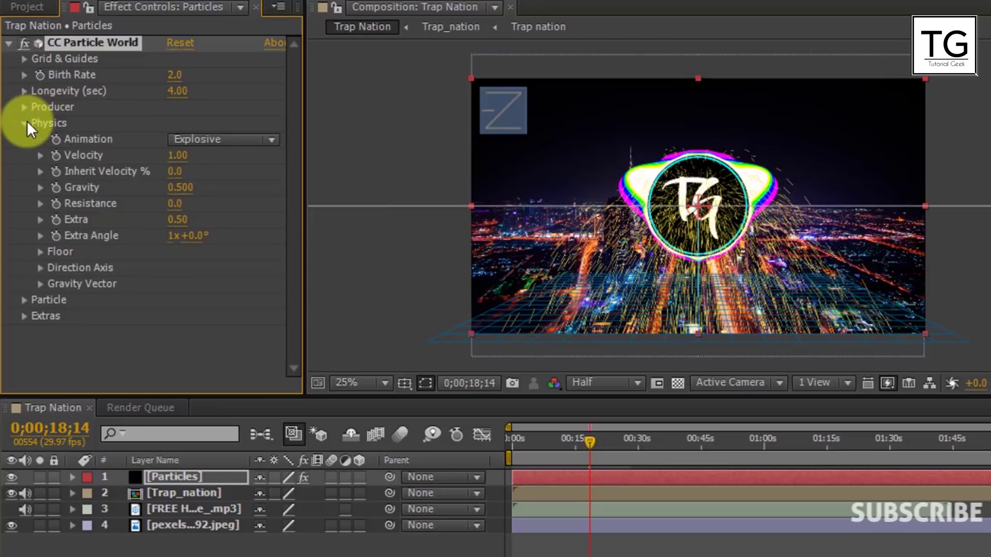
{"action": "left_click", "coordinate": [216, 139]}
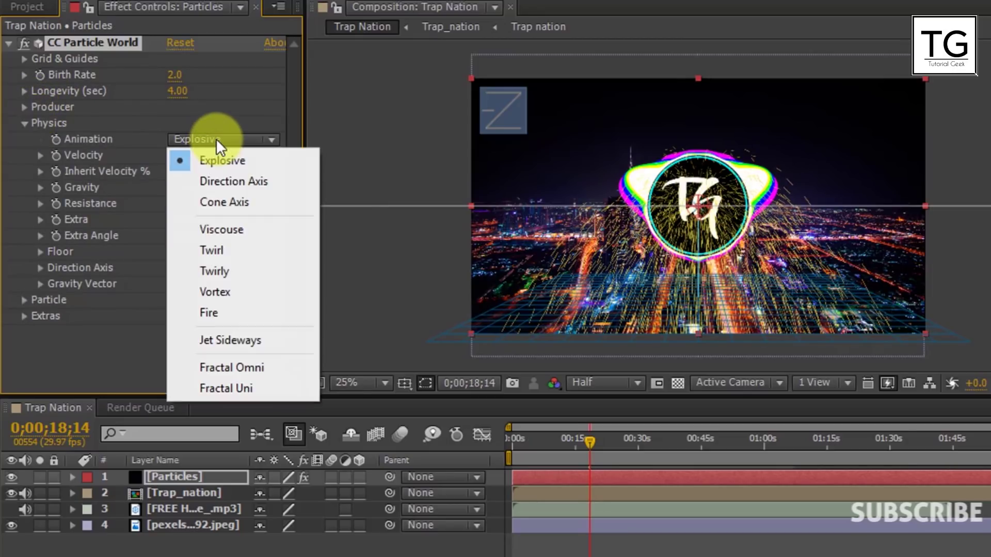
{"action": "left_click", "coordinate": [243, 367]}
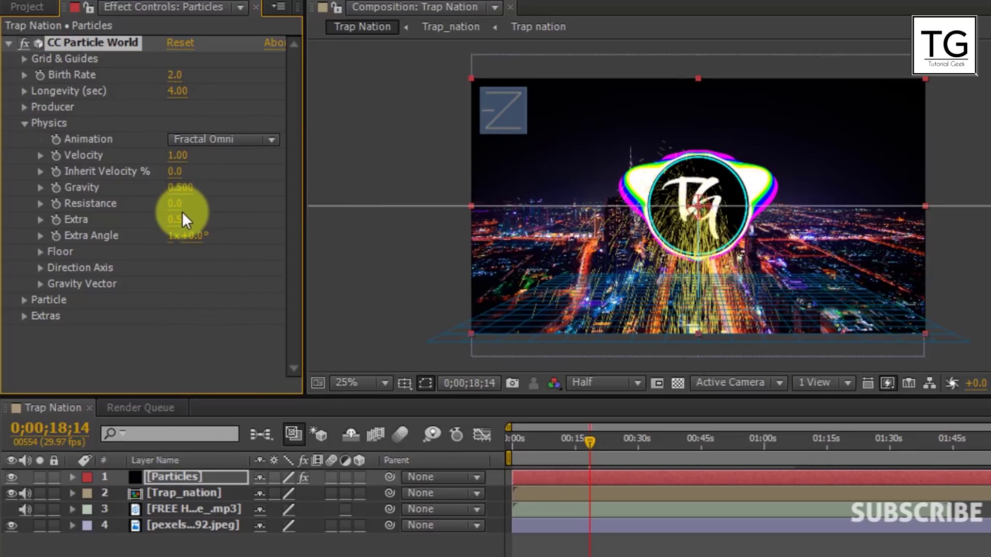
Set Physics Gravity to 0 and Extra Angle to 0
{"action": "left_click", "coordinate": [180, 187]}
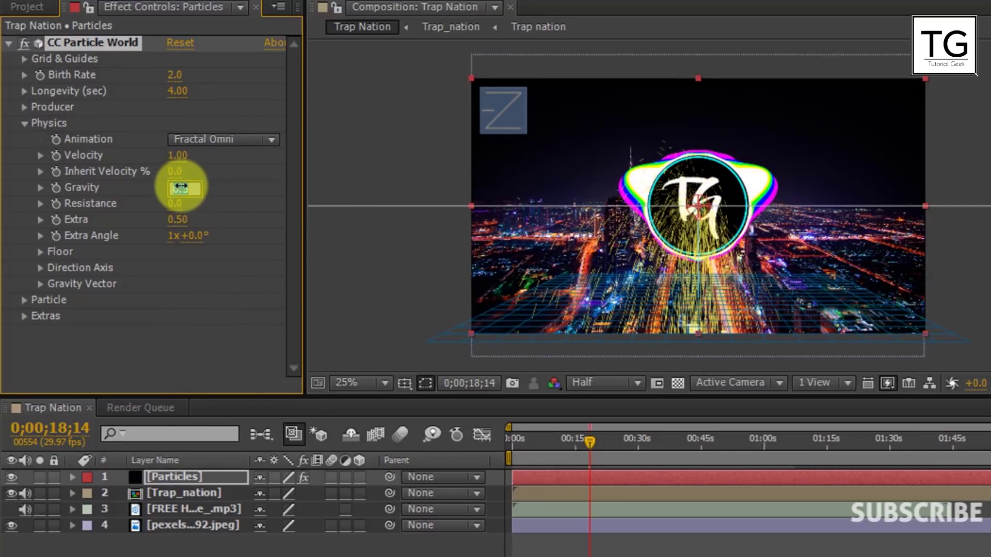
{"action": "type", "text": "000"}
{"action": "key", "text": "Return"}
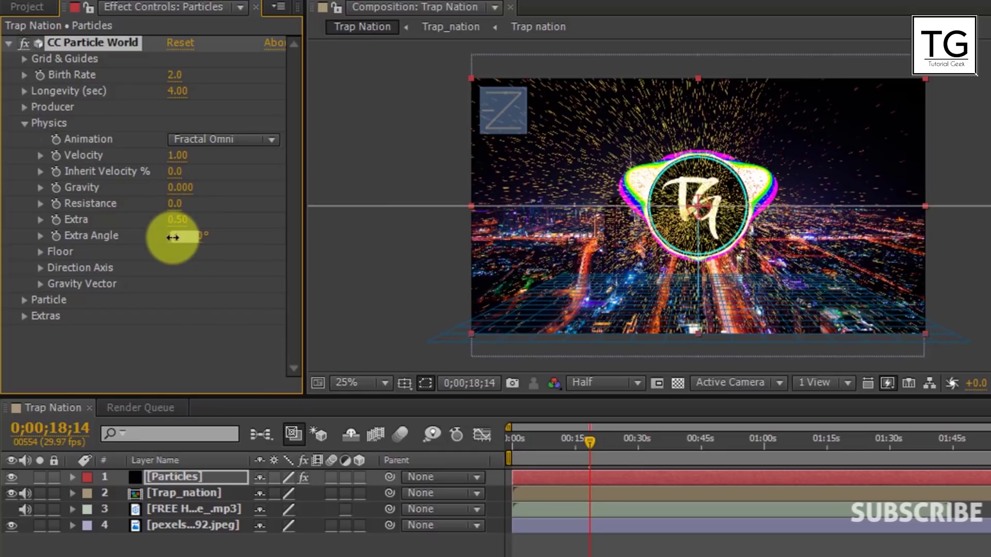
{"action": "left_click", "coordinate": [172, 238]}
{"action": "type", "text": "0"}
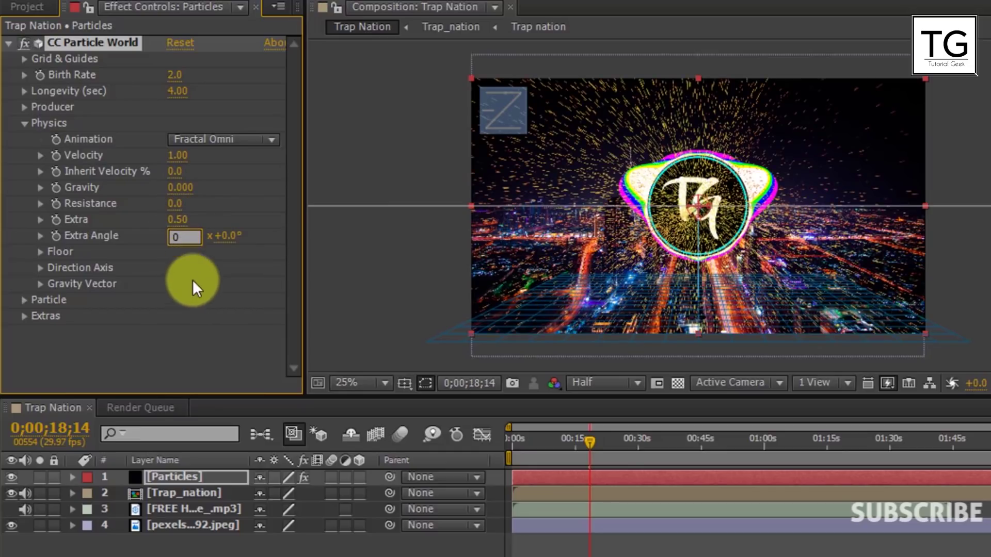
{"action": "left_click", "coordinate": [225, 250]}
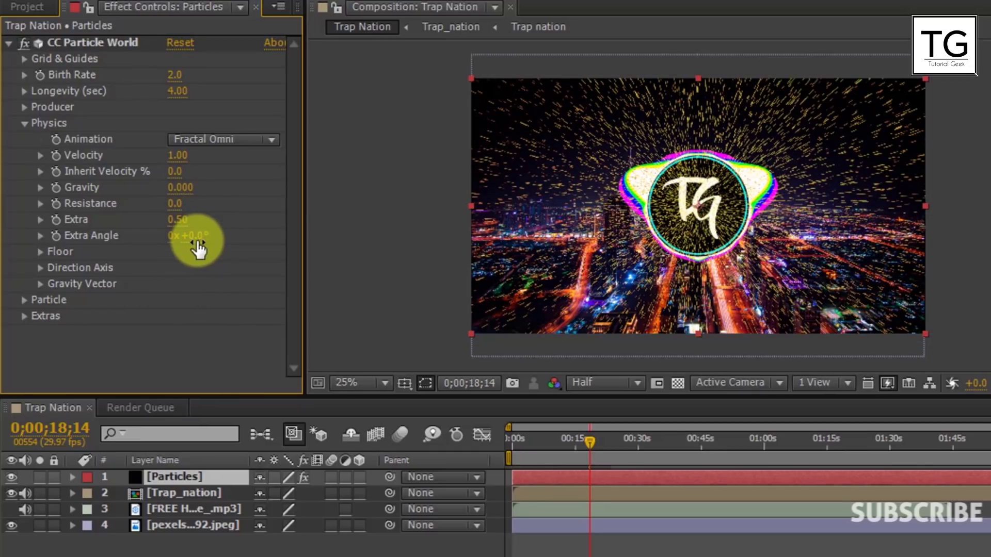
{"action": "left_click", "coordinate": [24, 123]}
Switch Particle Type to Lens Convex and set Birth Size and Death Size to 0.030
{"action": "left_click", "coordinate": [27, 138]}
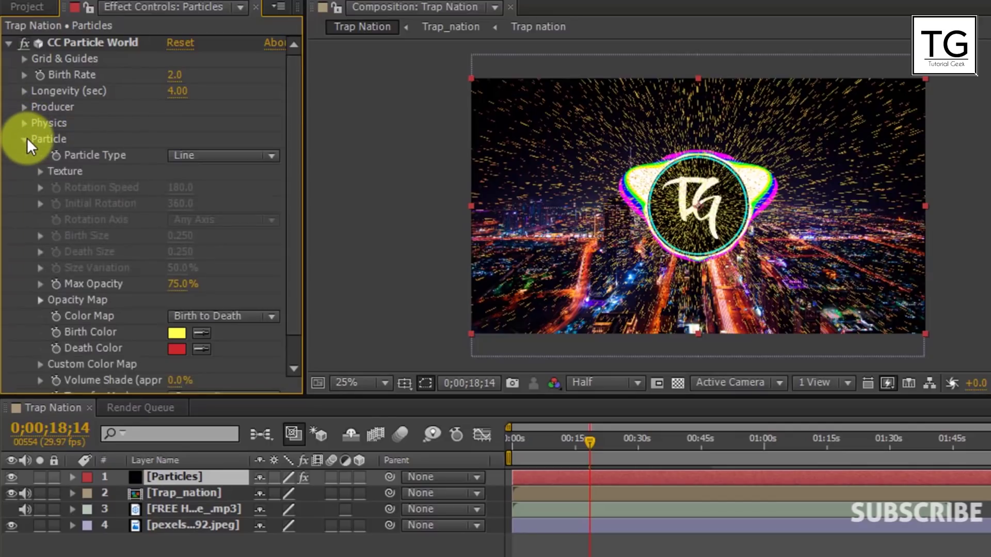
{"action": "scroll", "coordinate": [154, 152], "scroll_direction": "down", "scroll_amount": 1}
{"action": "left_click", "coordinate": [194, 147]}
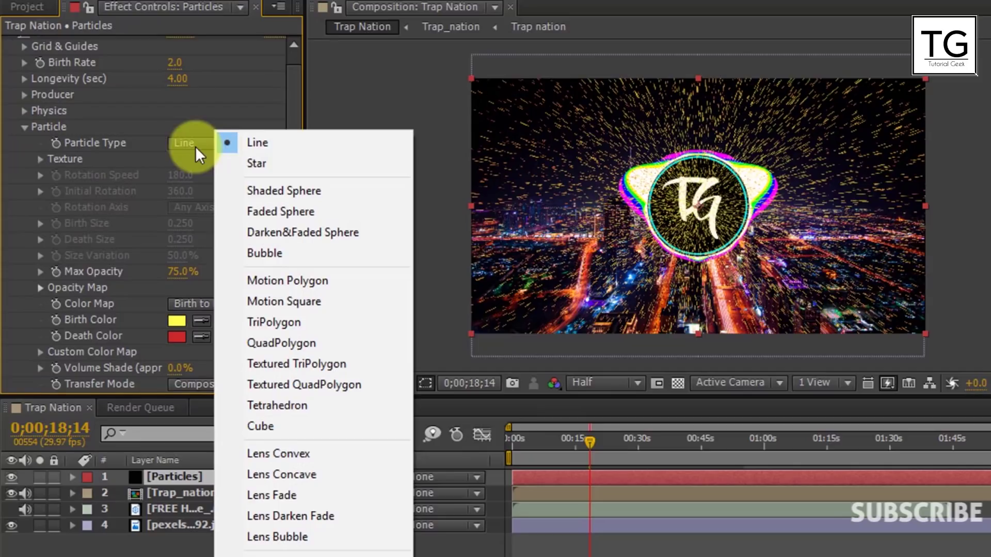
{"action": "left_click", "coordinate": [280, 454]}
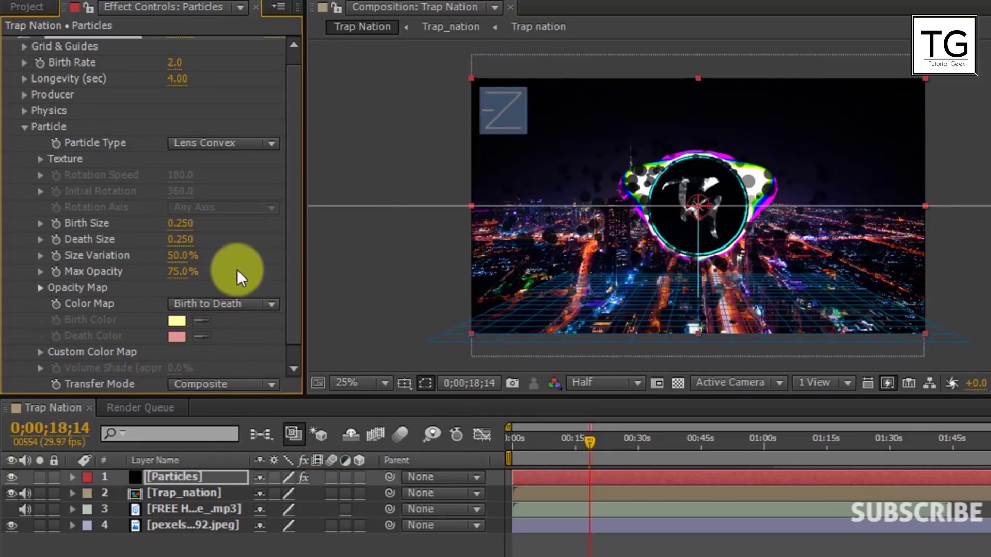
{"action": "left_click", "coordinate": [180, 223]}
{"action": "type", "text": "0.03"}
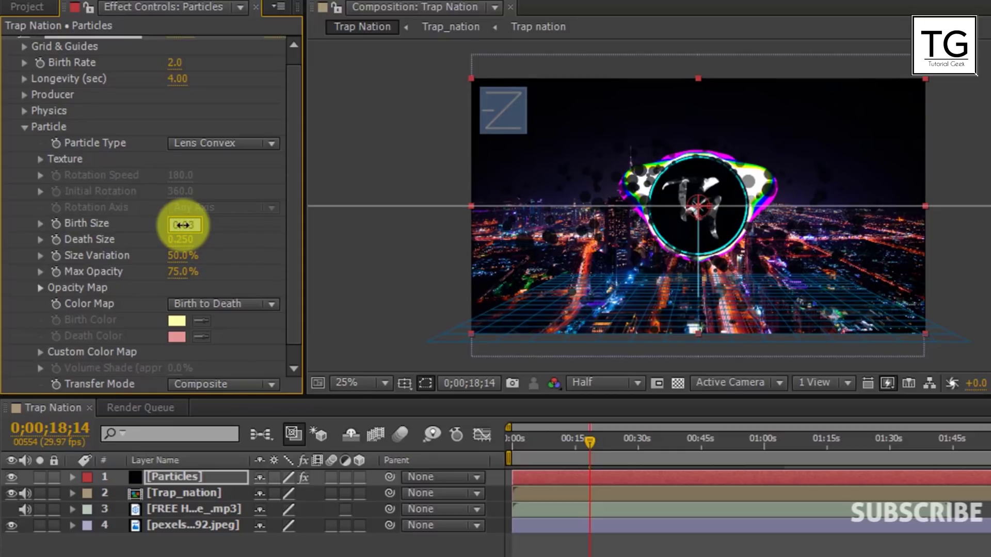
{"action": "key", "text": "Return"}
{"action": "left_click_drag", "start_coordinate": [182, 243], "coordinate": [182, 243]}
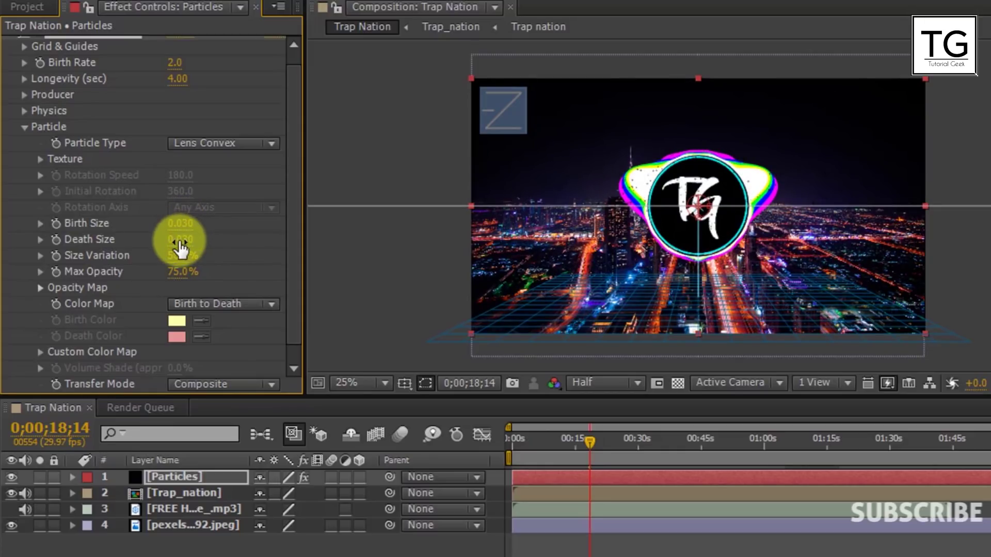
{"action": "scroll", "coordinate": [111, 223], "scroll_direction": "down", "scroll_amount": 1}
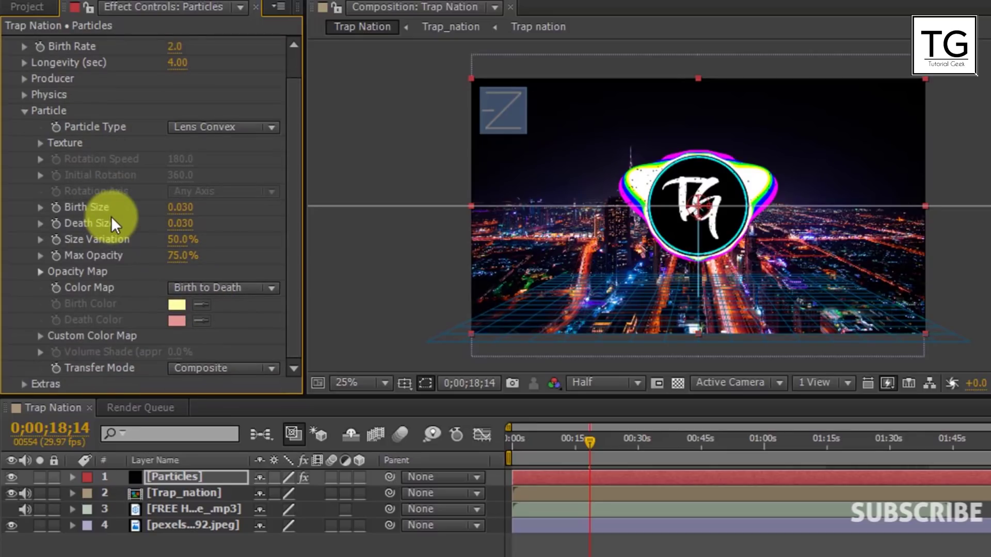
{"action": "scroll", "coordinate": [111, 217], "scroll_direction": "up", "scroll_amount": 2}
{"action": "left_click", "coordinate": [25, 139]}
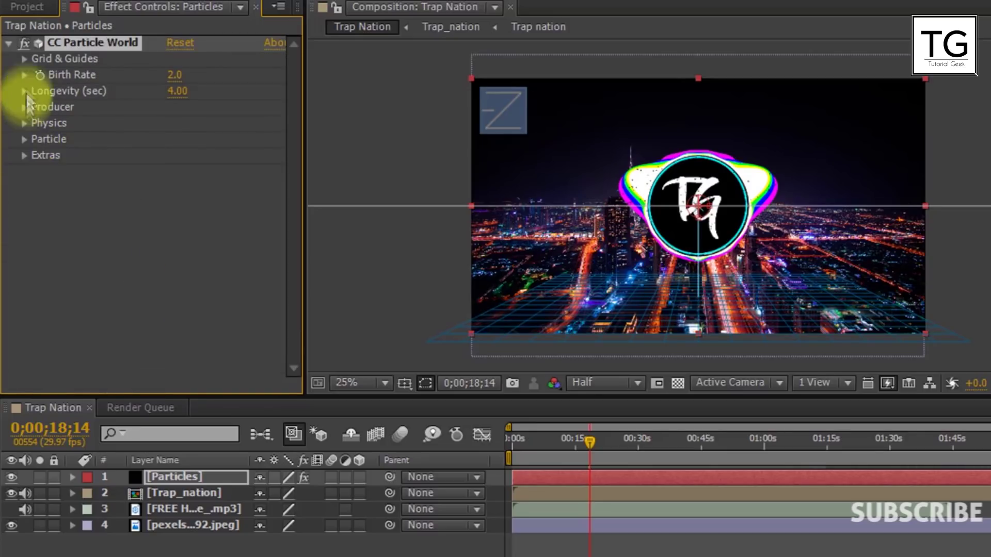
{"action": "left_click", "coordinate": [8, 48]}
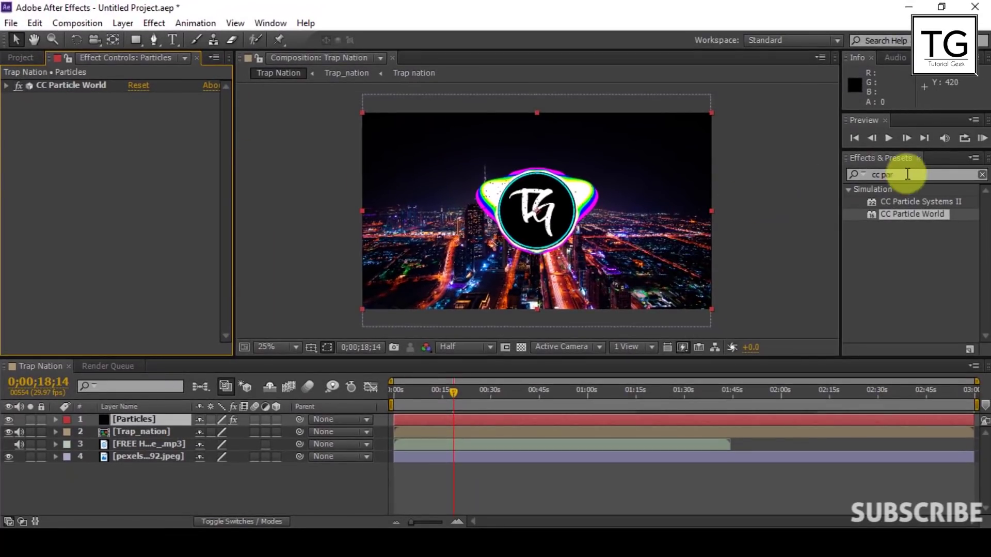
Apply a Generate > Fill effect to the Particles layer with its colour set to white
{"action": "left_click_drag", "start_coordinate": [907, 174], "coordinate": [854, 175]}
{"action": "type", "text": "f"}
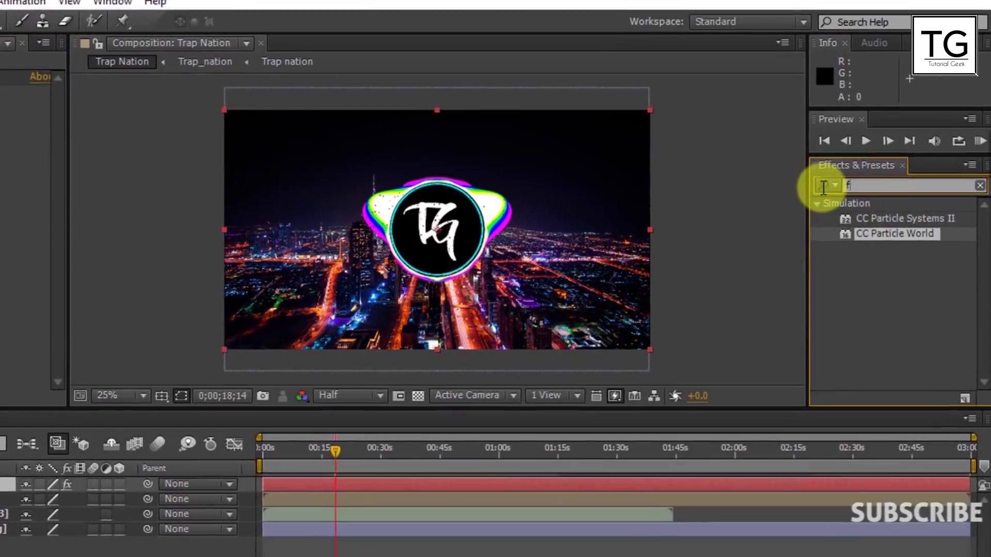
{"action": "type", "text": "ill"}
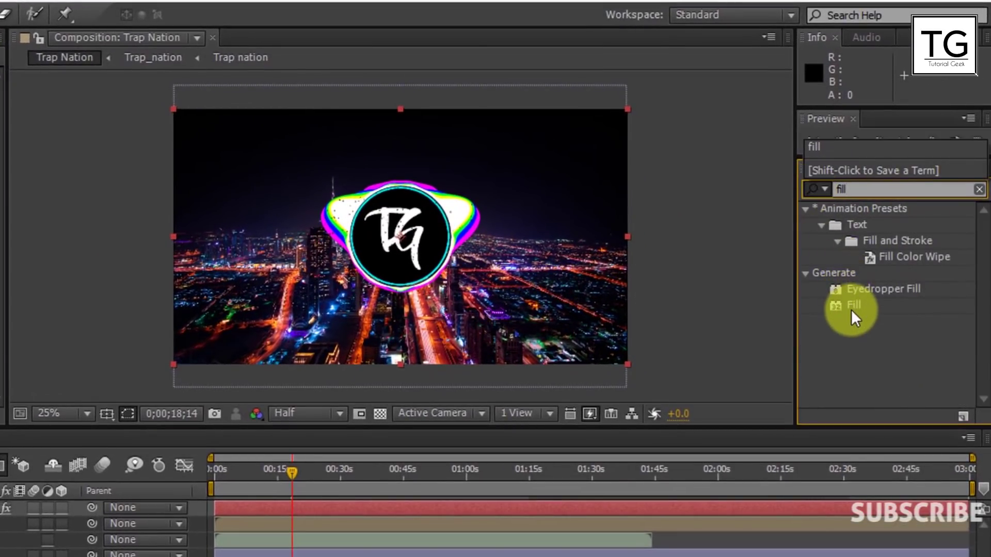
{"action": "left_click_drag", "start_coordinate": [851, 308], "coordinate": [153, 209]}
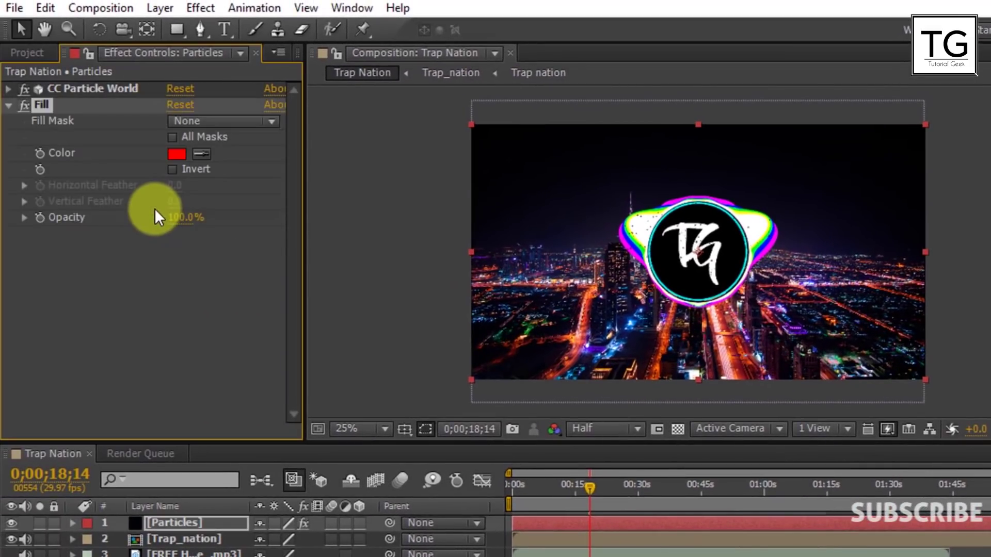
{"action": "left_click", "coordinate": [177, 154]}
{"action": "left_click_drag", "start_coordinate": [491, 382], "coordinate": [427, 320]}
{"action": "left_click", "coordinate": [850, 351]}
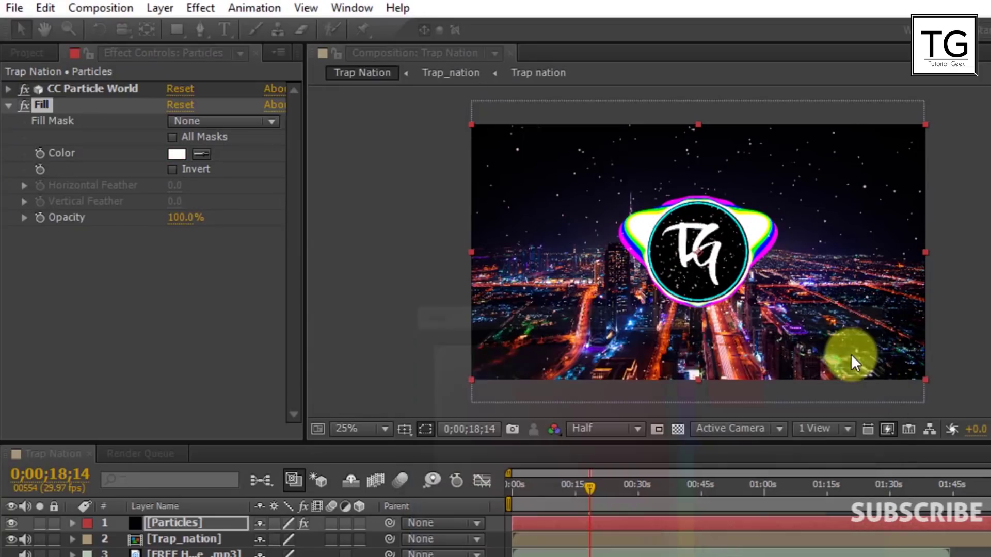
{"action": "left_click", "coordinate": [7, 106]}
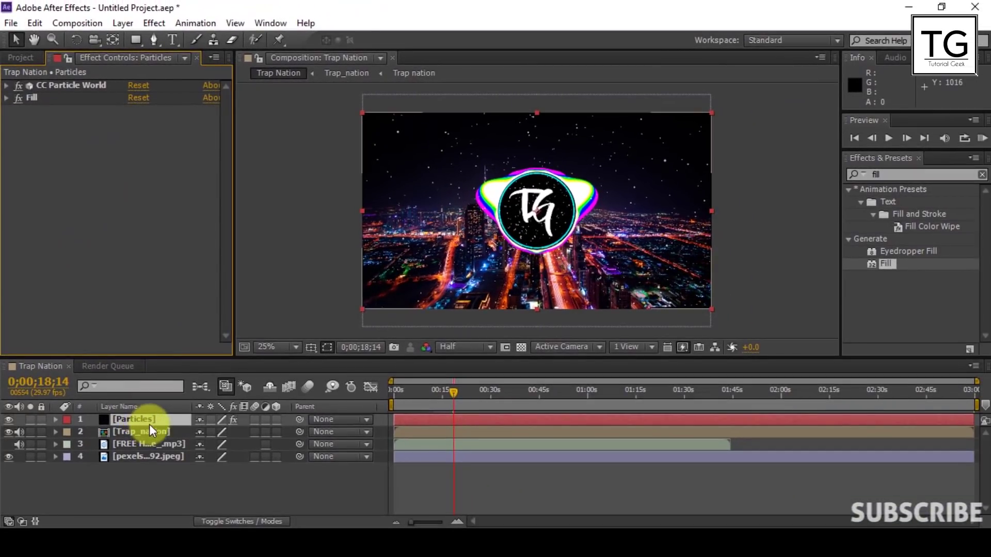
Move Particles below Trap_nation and apply the Distort > Mirror effect to it
{"action": "left_click", "coordinate": [186, 514]}
{"action": "left_click_drag", "start_coordinate": [150, 431], "coordinate": [150, 438]}
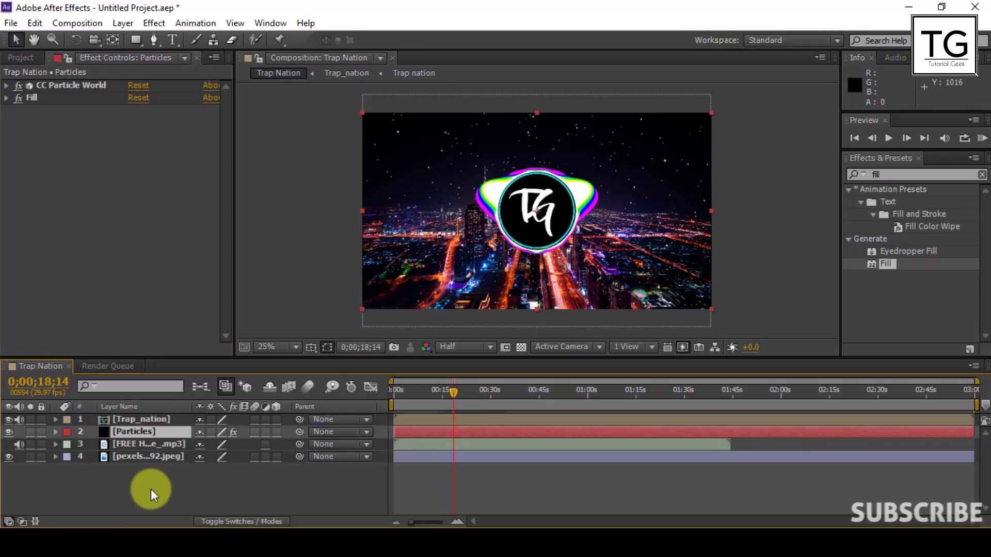
{"action": "left_click", "coordinate": [865, 176]}
{"action": "type", "text": "mir"}
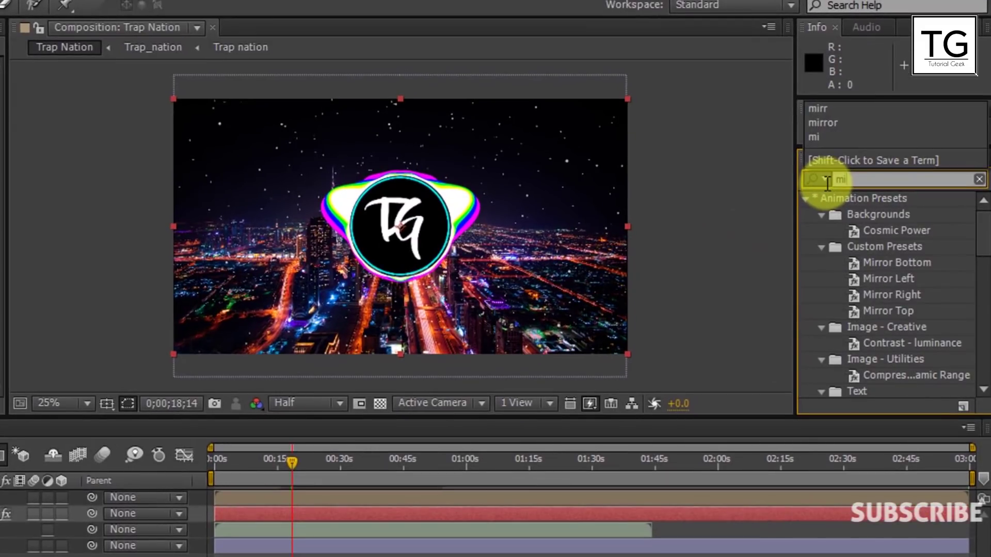
{"action": "type", "text": "ror"}
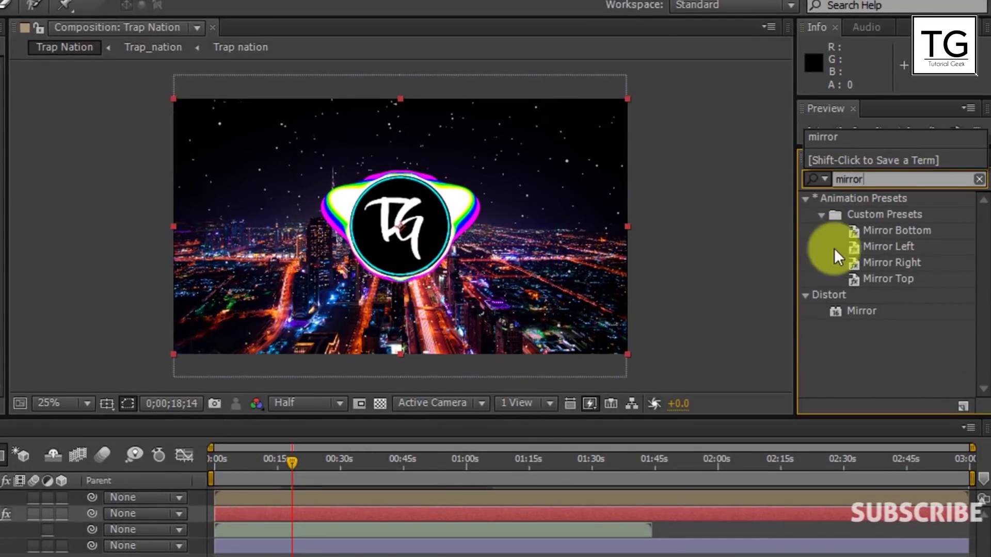
{"action": "left_click_drag", "start_coordinate": [846, 312], "coordinate": [149, 206]}
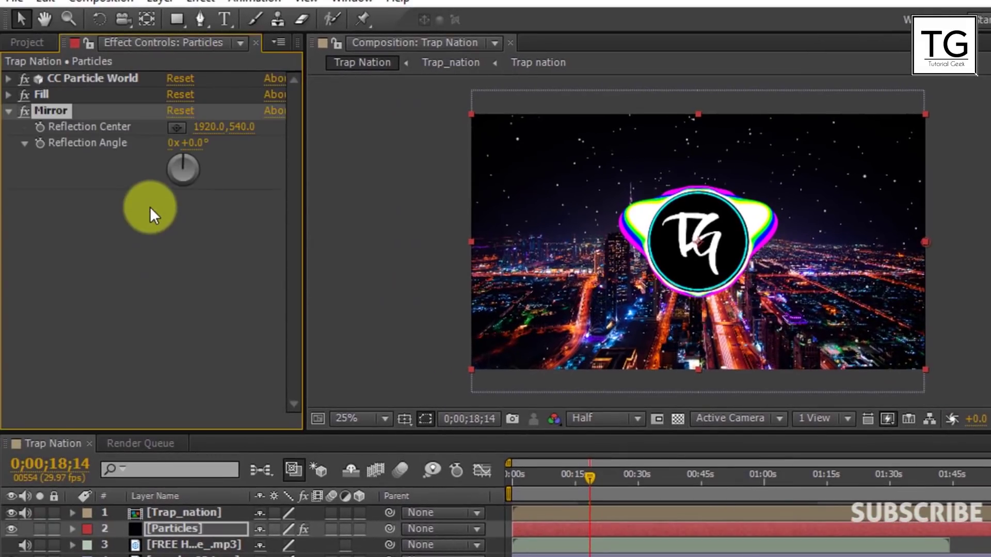
Set the Mirror Reflection Center to 960,540
{"action": "left_click", "coordinate": [206, 128]}
{"action": "type", "text": "960"}
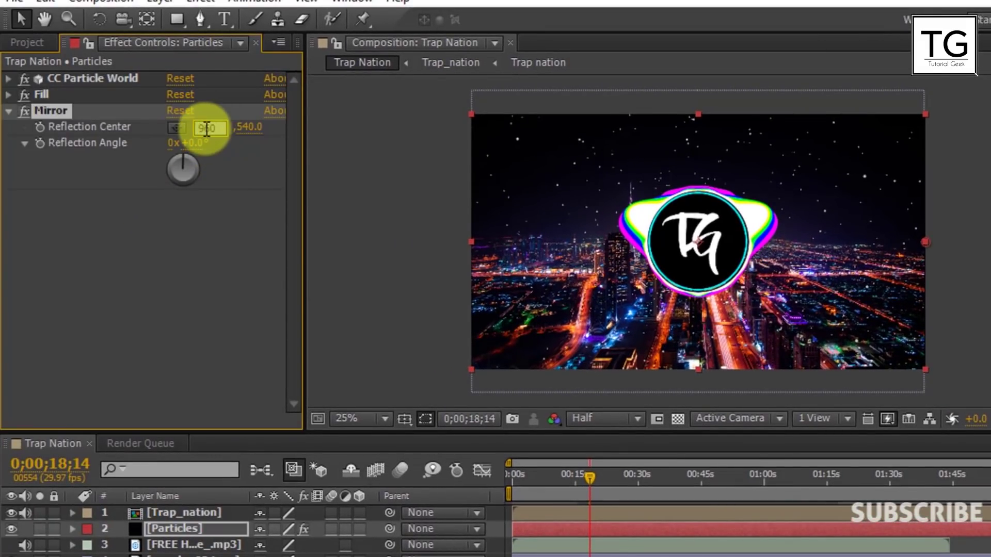
{"action": "key", "text": "Return"}
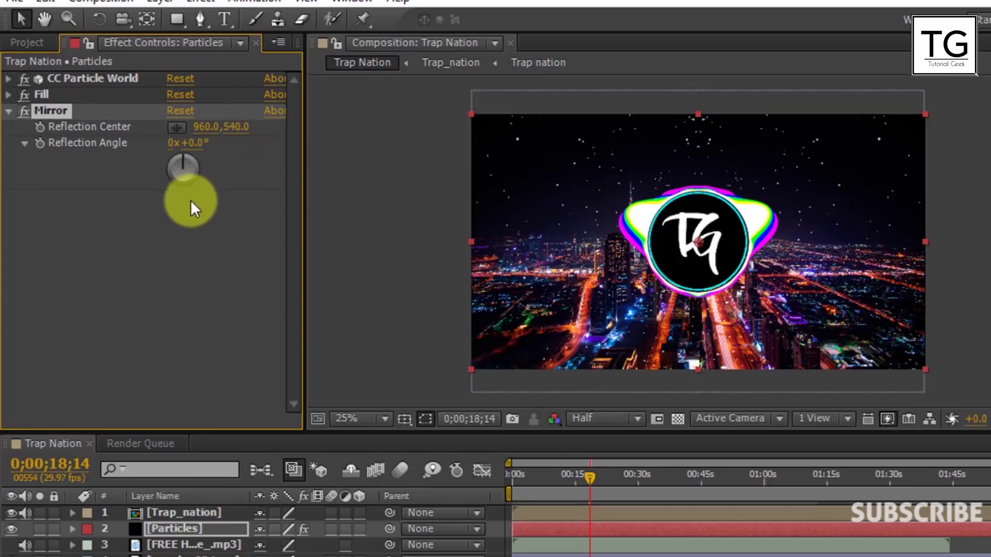
{"action": "left_click", "coordinate": [9, 112]}
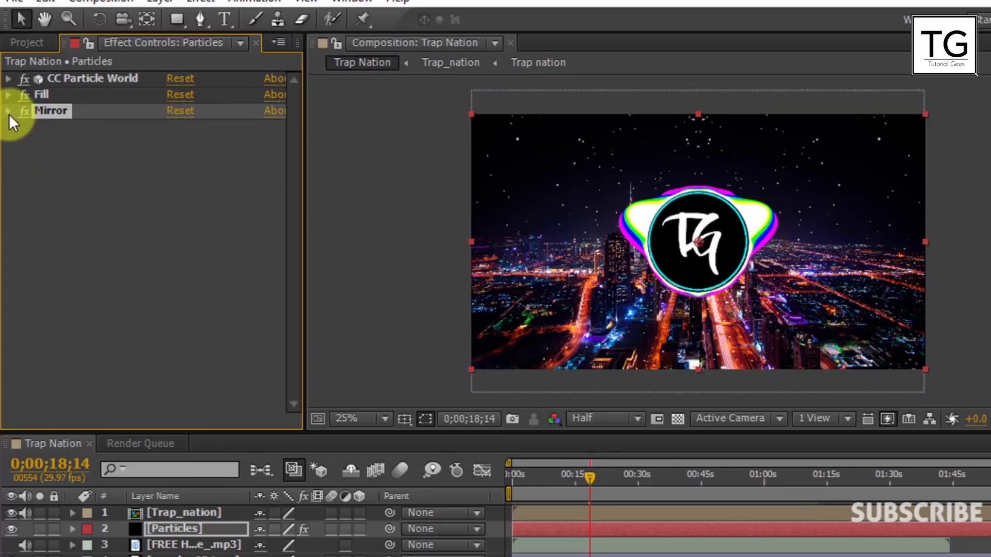
{"action": "left_click", "coordinate": [138, 181]}
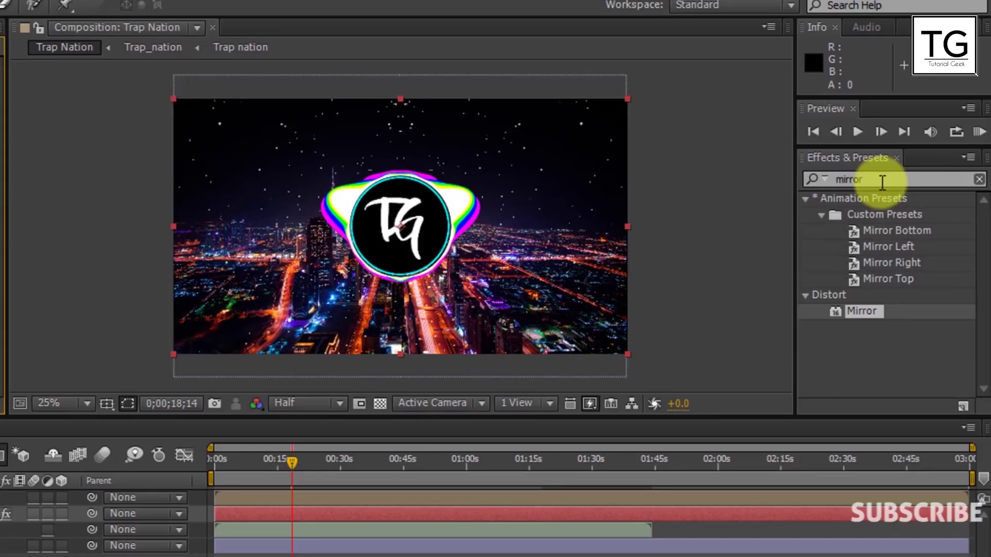
Apply Stylize > Glow to the Particles layer with a 75% Glow Threshold
{"action": "left_click", "coordinate": [873, 179]}
{"action": "type", "text": "glo"}
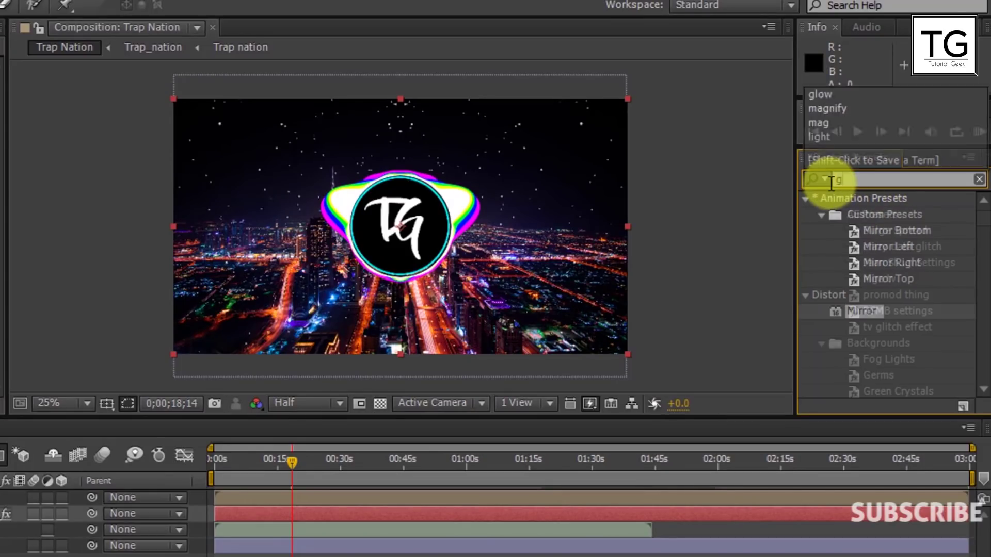
{"action": "type", "text": "w"}
{"action": "scroll", "coordinate": [873, 261], "scroll_direction": "down", "scroll_amount": 5}
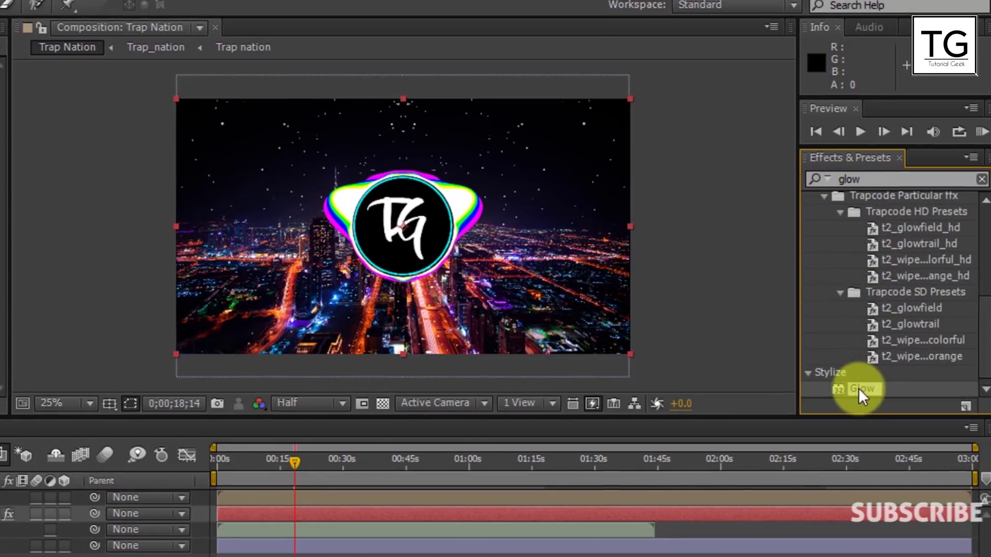
{"action": "left_click_drag", "start_coordinate": [858, 391], "coordinate": [206, 276]}
{"action": "left_click_drag", "start_coordinate": [395, 282], "coordinate": [63, 141]}
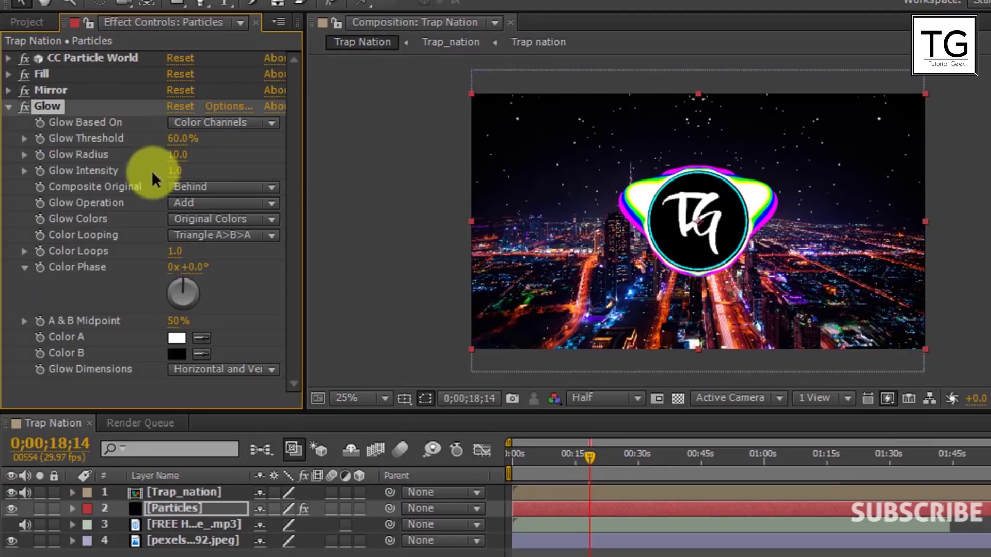
{"action": "left_click", "coordinate": [182, 138]}
{"action": "type", "text": "70"}
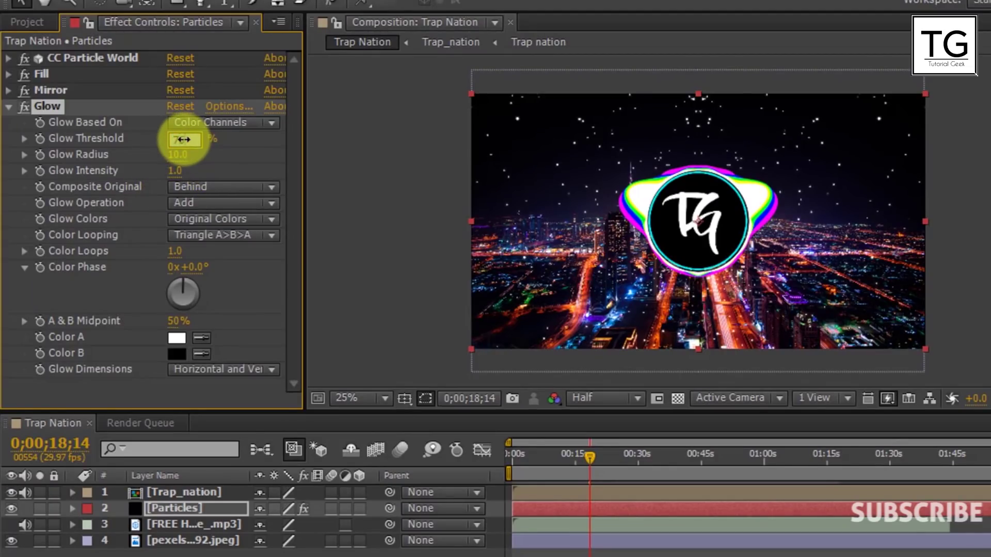
{"action": "key", "text": "Return"}
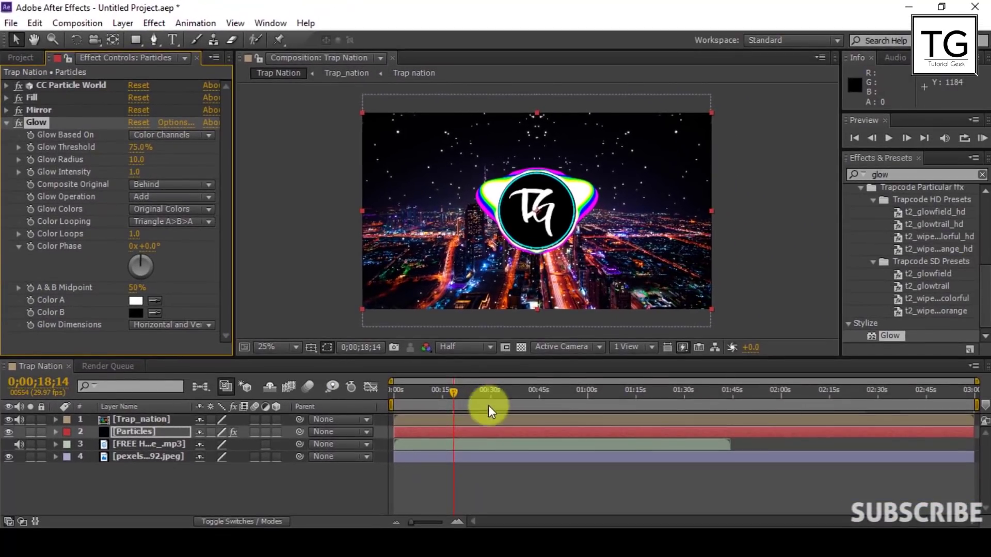
Preview the glowing particles around 0;00;10;04 and 0;00;25;14, then collapse Glow
{"action": "left_click_drag", "start_coordinate": [436, 400], "coordinate": [426, 398]}
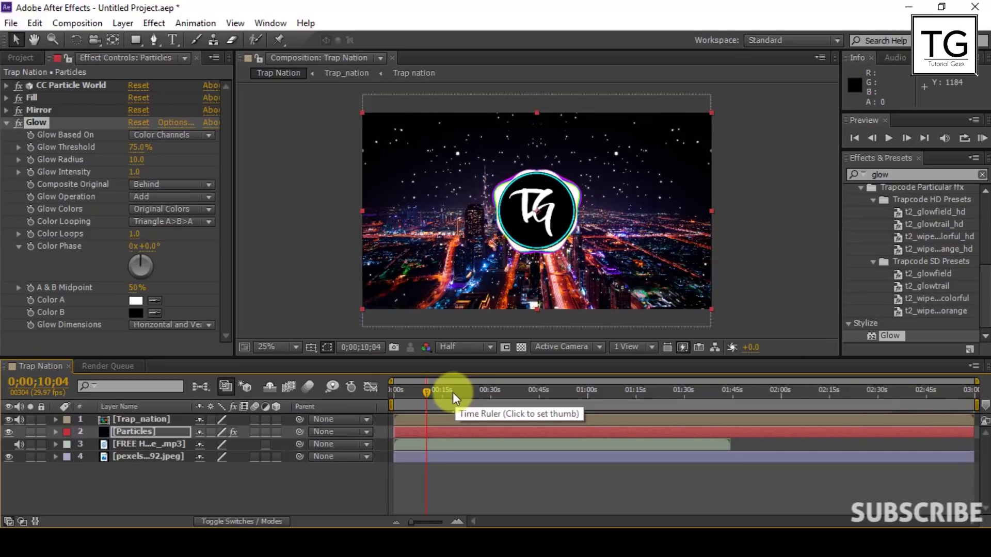
{"action": "left_click", "coordinate": [447, 395]}
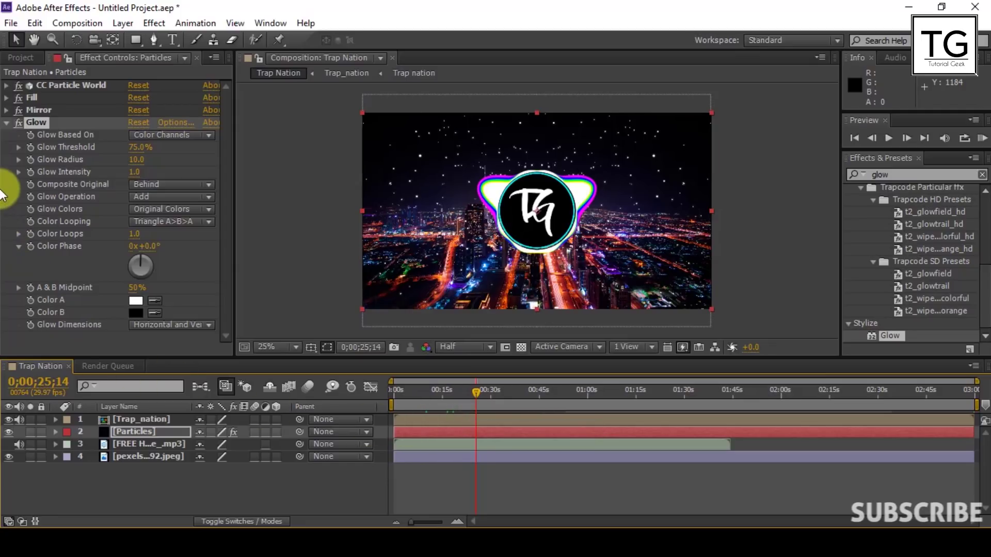
{"action": "left_click", "coordinate": [6, 124]}
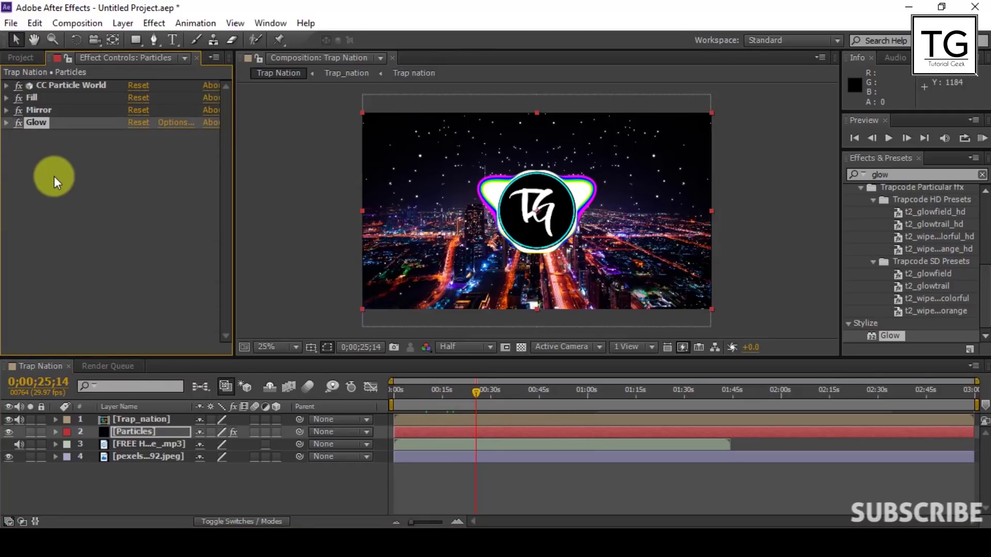
Convert the music track's audio to keyframes, creating the Audio Amplitude layer with channel sliders
{"action": "left_click", "coordinate": [64, 200]}
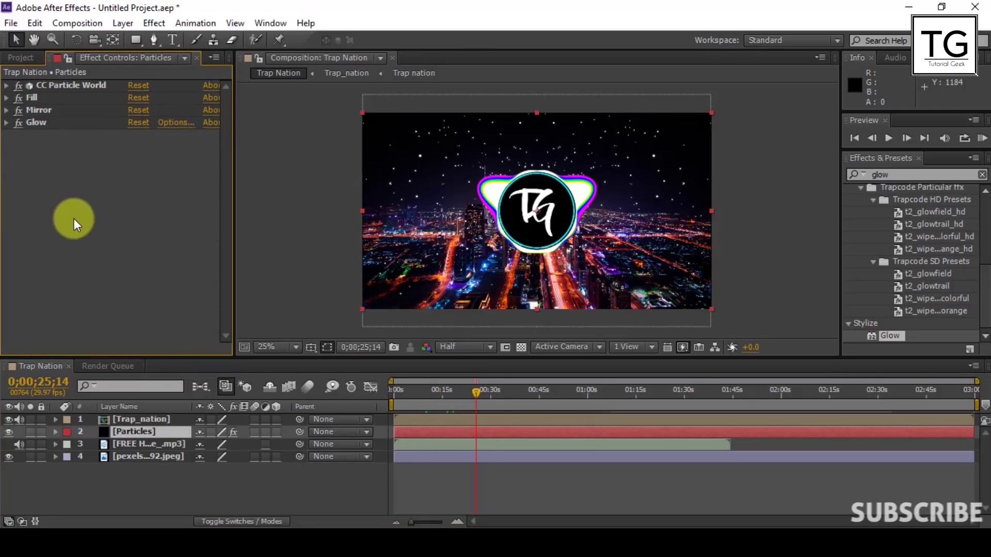
{"action": "left_click", "coordinate": [153, 447]}
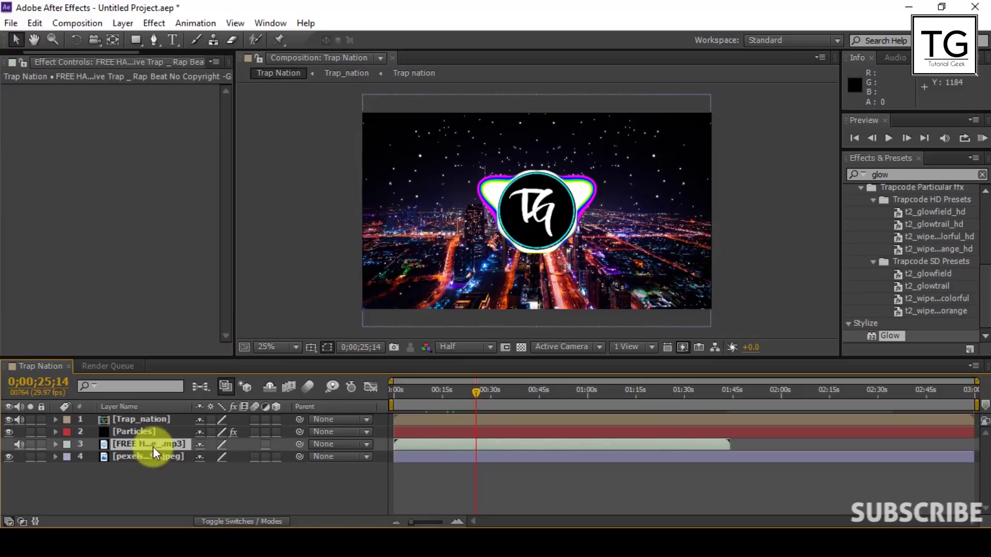
{"action": "right_click", "coordinate": [152, 447]}
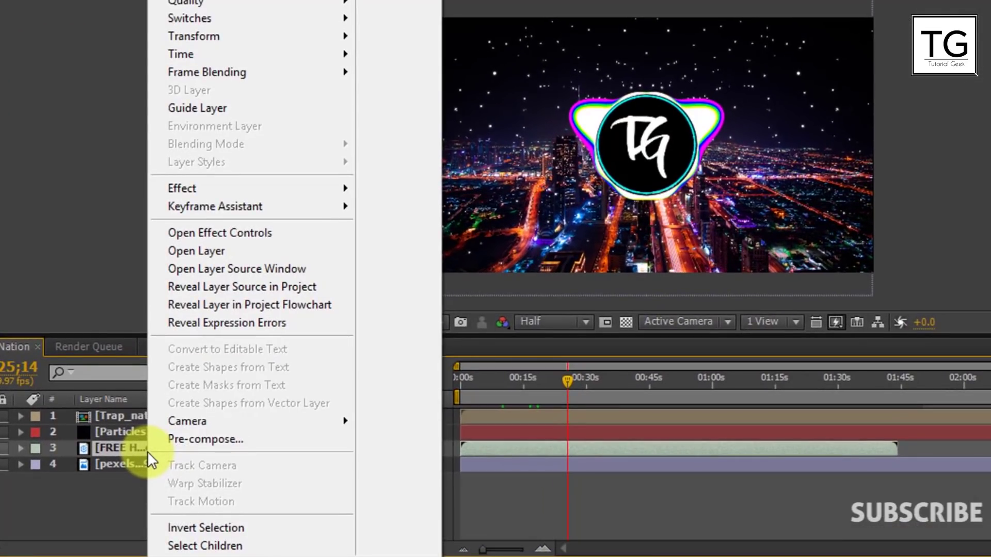
{"action": "mouse_move", "coordinate": [242, 205]}
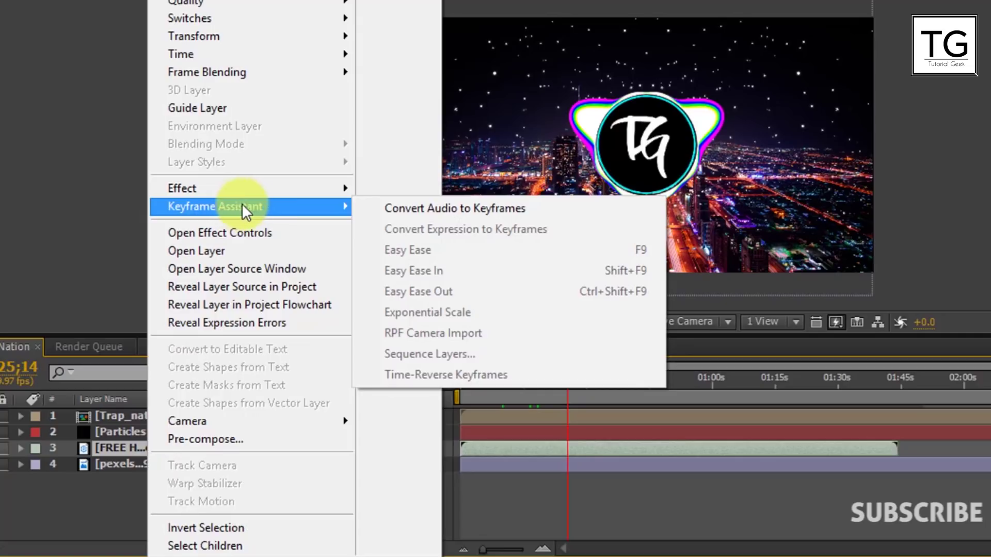
{"action": "left_click", "coordinate": [400, 215]}
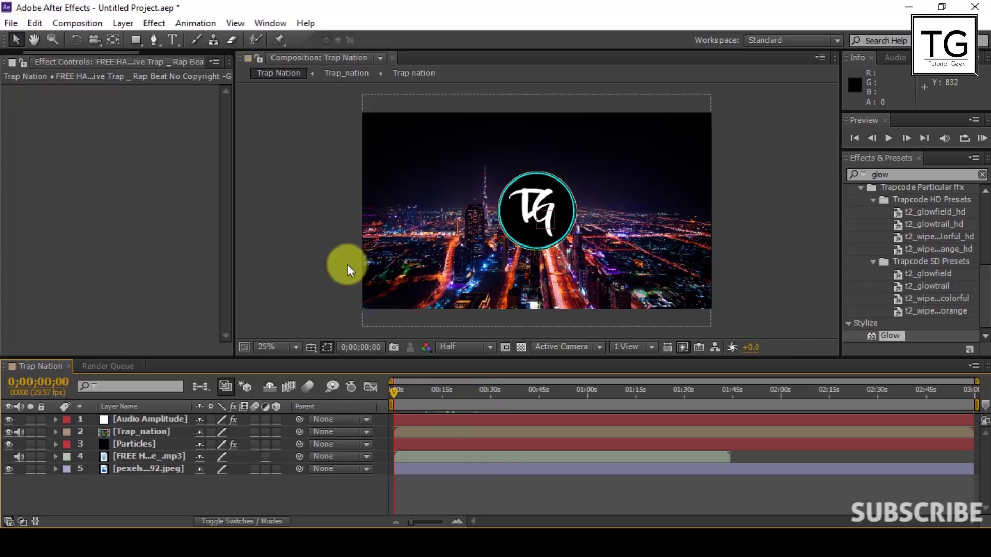
{"action": "left_click", "coordinate": [166, 422]}
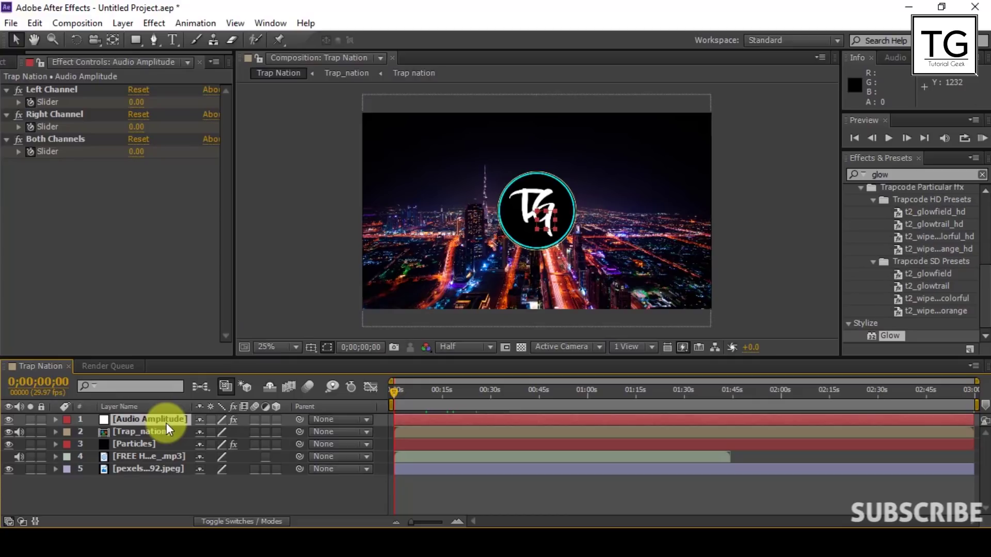
Expand the Particles layer's CC Particle World Extras settings
{"action": "left_click", "coordinate": [151, 446]}
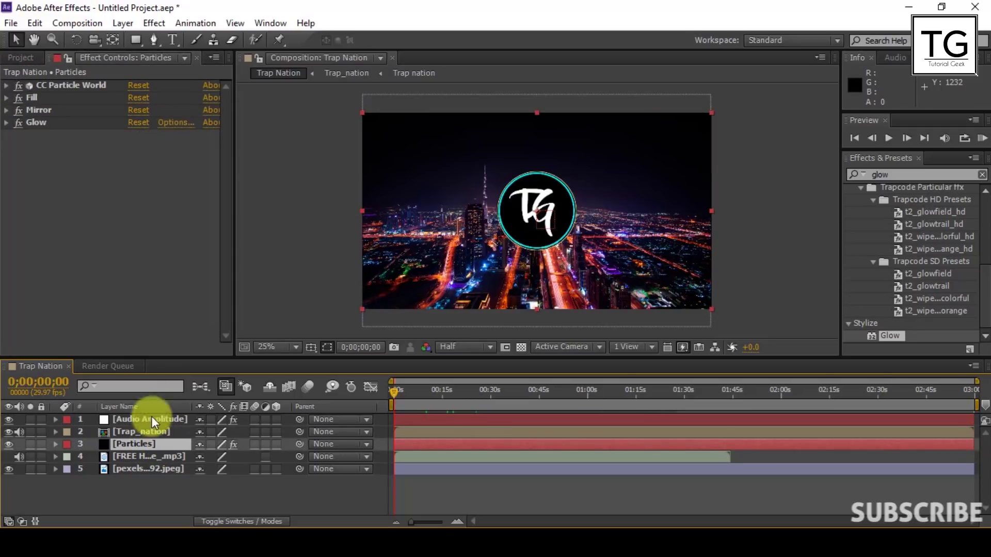
{"action": "left_click", "coordinate": [7, 86]}
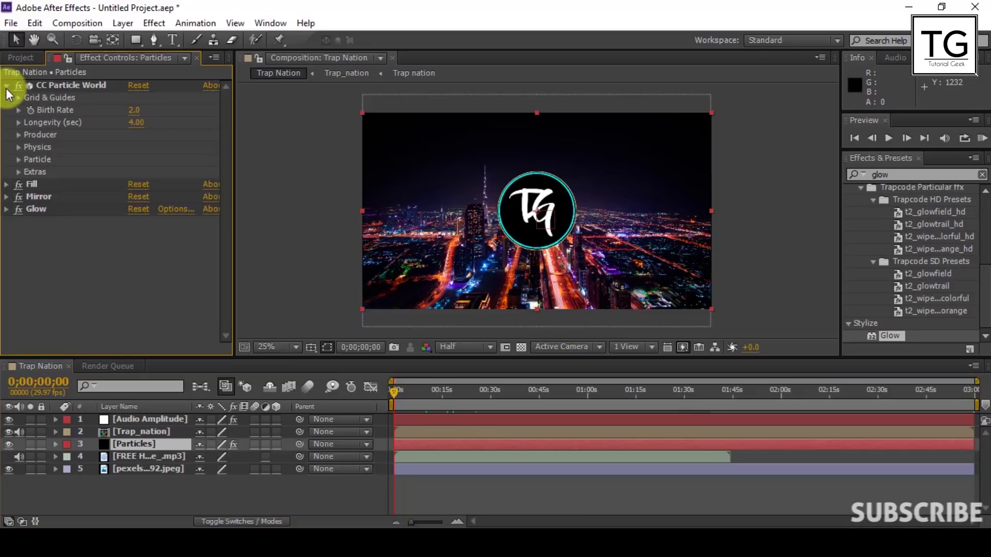
{"action": "left_click", "coordinate": [19, 172]}
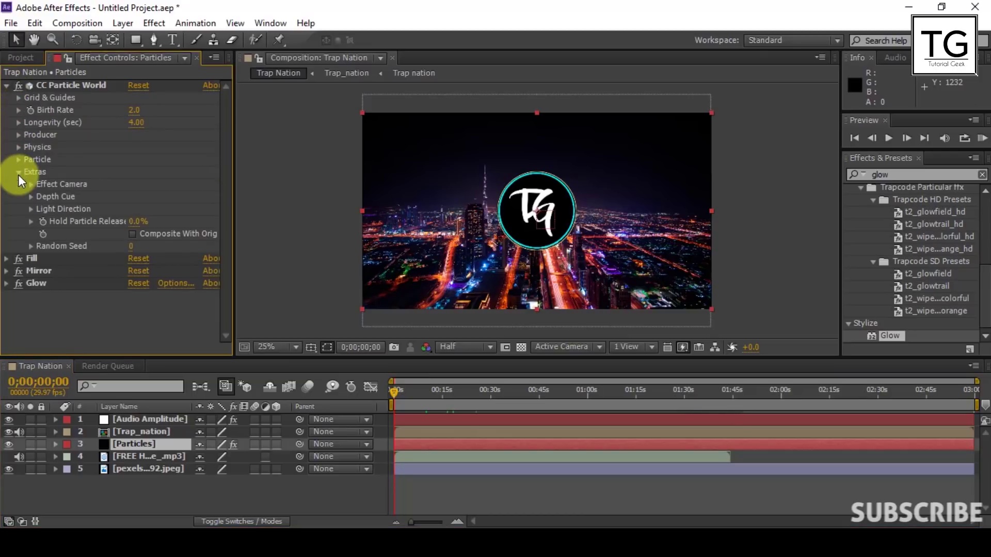
Expand Effect Camera and add an expression to Rotation Y at 0;00;12;19
{"action": "left_click", "coordinate": [30, 185]}
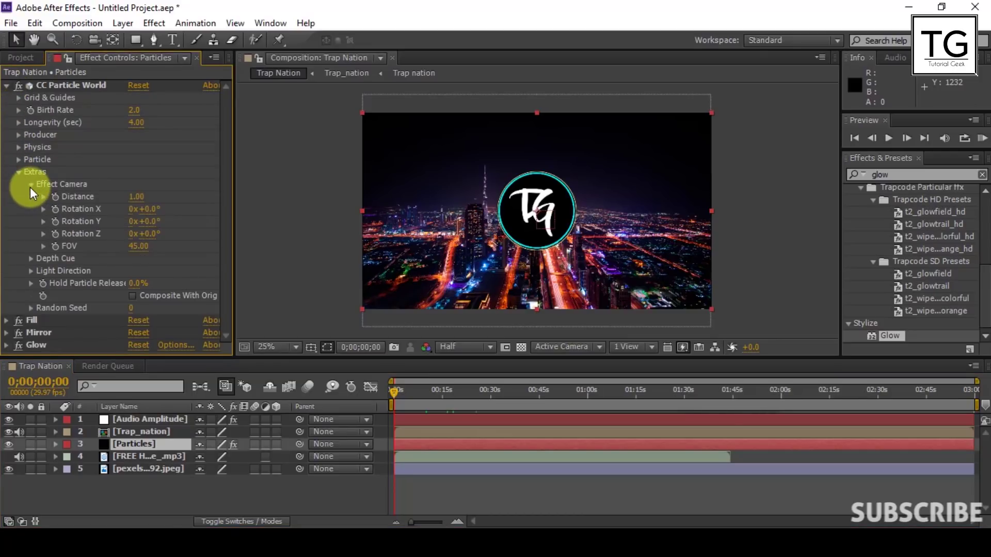
{"action": "left_click", "coordinate": [434, 399]}
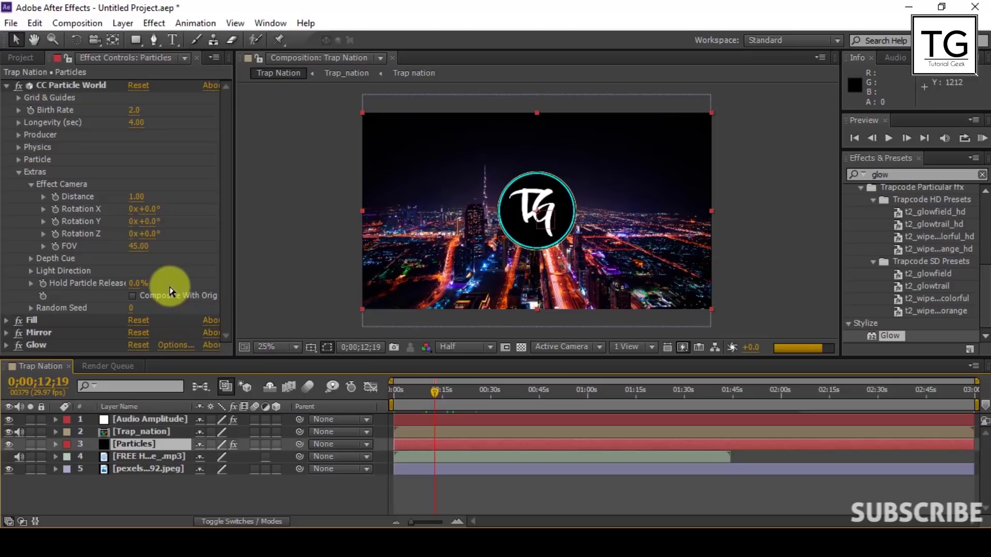
{"action": "left_click", "coordinate": [181, 248]}
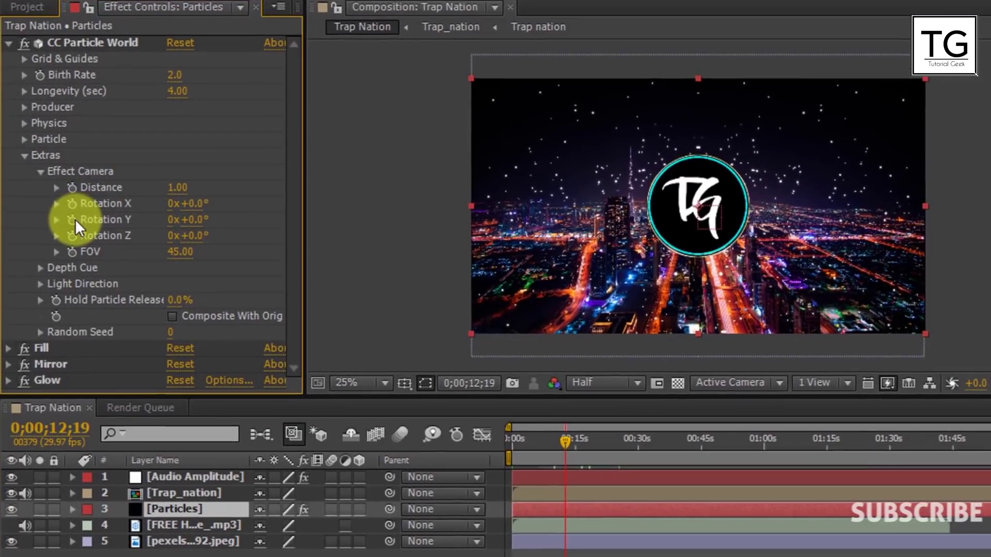
{"action": "key", "text": "alt"}
{"action": "left_click", "coordinate": [75, 218], "text": "alt"}
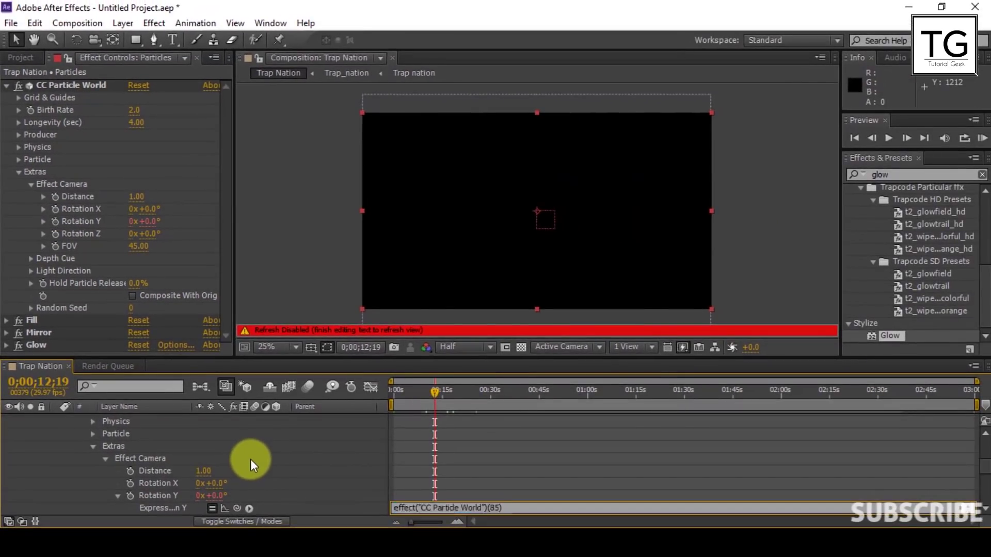
{"action": "left_click", "coordinate": [250, 460]}
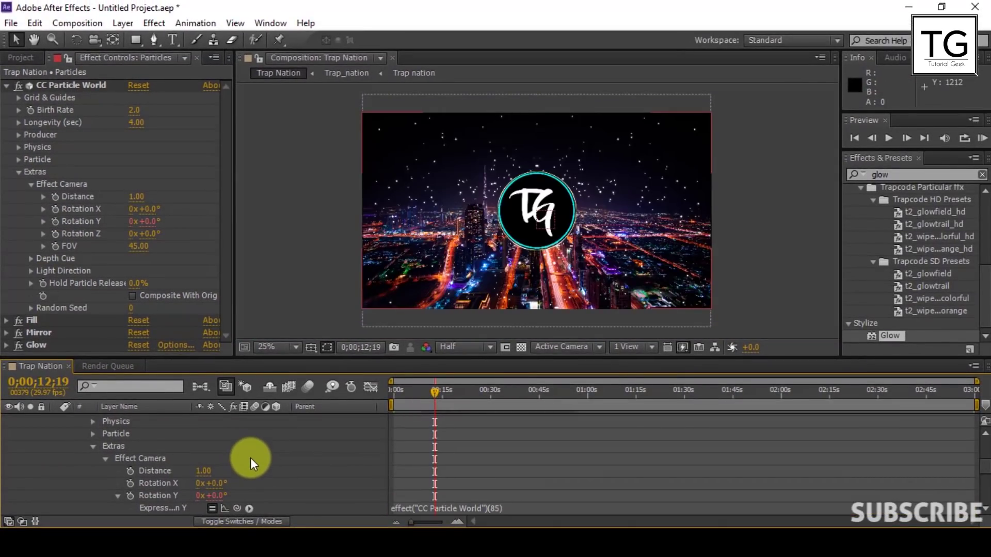
Pick-whip Rotation Y to the Both Channels slider and append /10
{"action": "scroll", "coordinate": [243, 454], "scroll_direction": "up", "scroll_amount": 5}
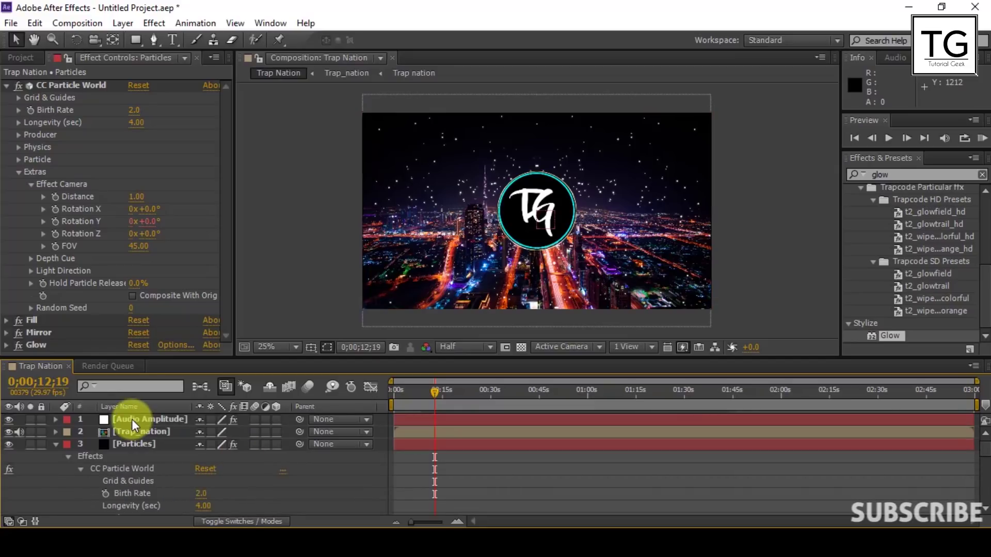
{"action": "left_click", "coordinate": [132, 419]}
{"action": "scroll", "coordinate": [218, 443], "scroll_direction": "down", "scroll_amount": 5}
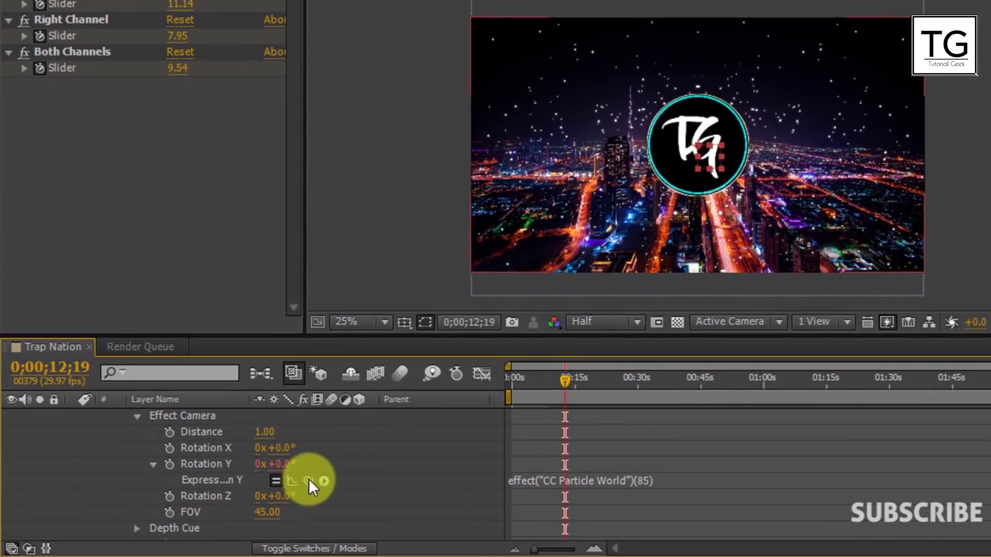
{"action": "left_click_drag", "start_coordinate": [268, 474], "coordinate": [75, 124]}
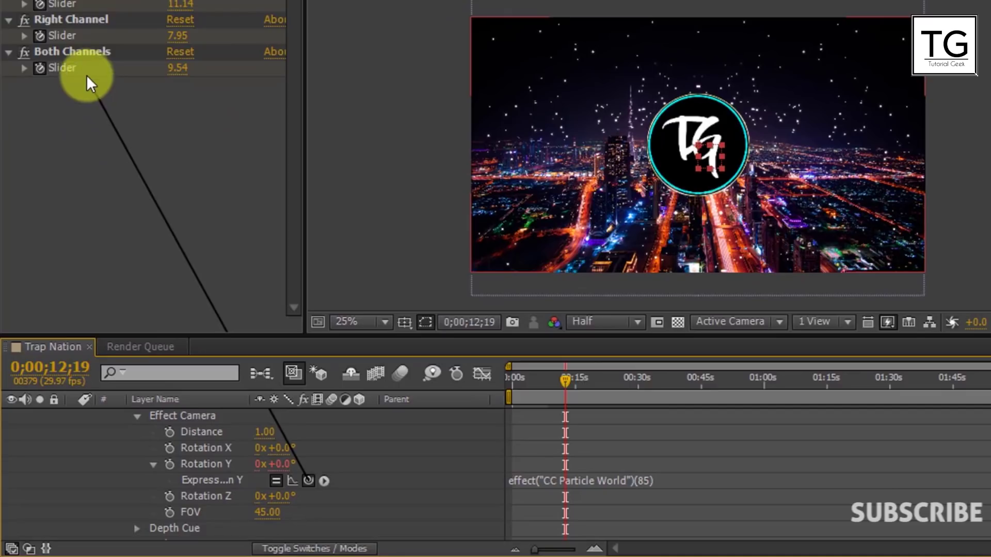
{"action": "left_click_drag", "start_coordinate": [86, 76], "coordinate": [84, 69]}
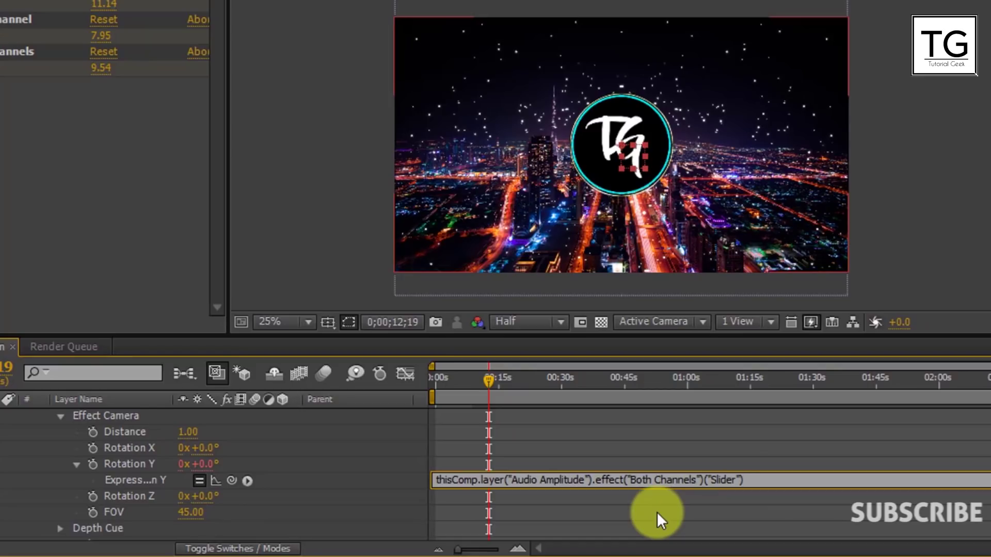
{"action": "type", "text": "/10"}
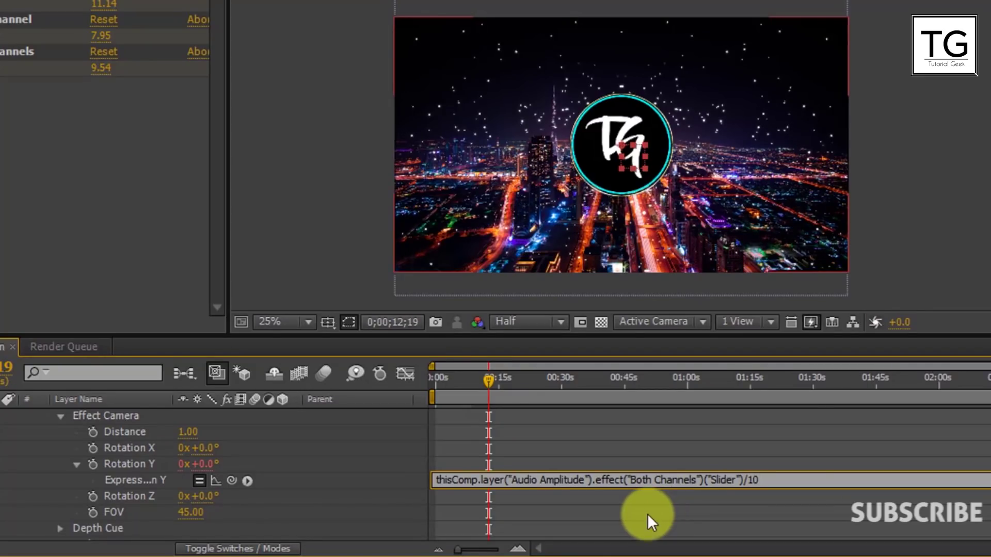
{"action": "left_click", "coordinate": [671, 517]}
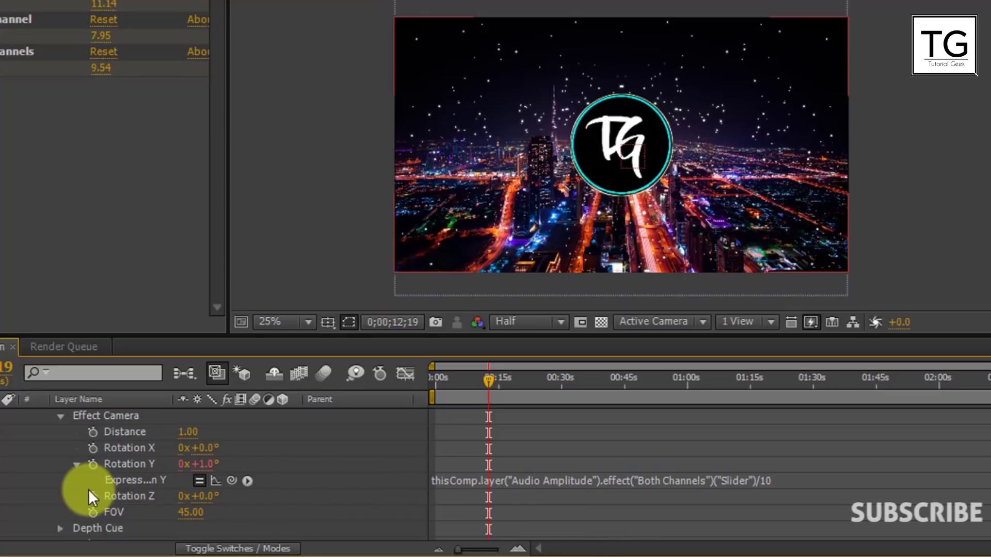
{"action": "scroll", "coordinate": [88, 490], "scroll_direction": "up", "scroll_amount": 3}
{"action": "left_click", "coordinate": [96, 444]}
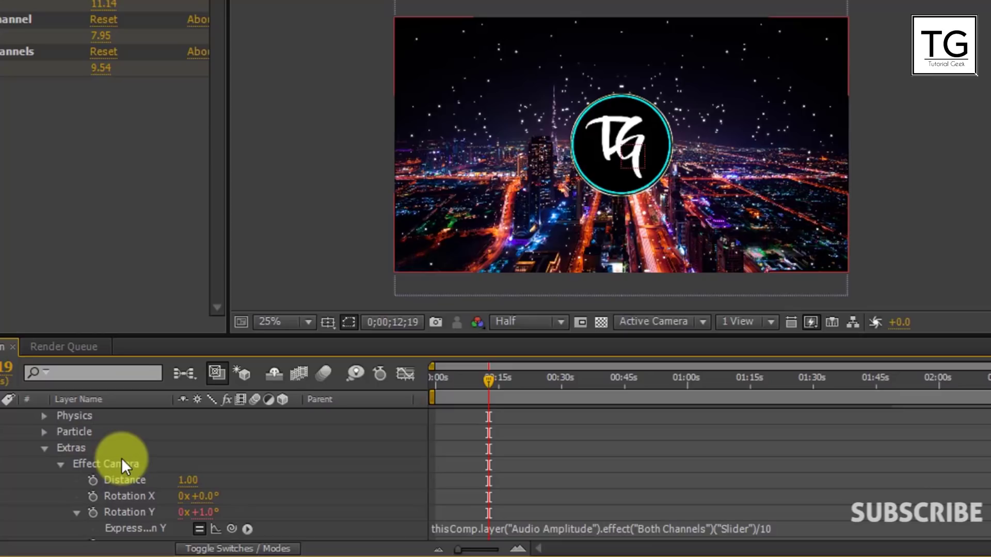
{"action": "scroll", "coordinate": [122, 457], "scroll_direction": "down", "scroll_amount": 3}
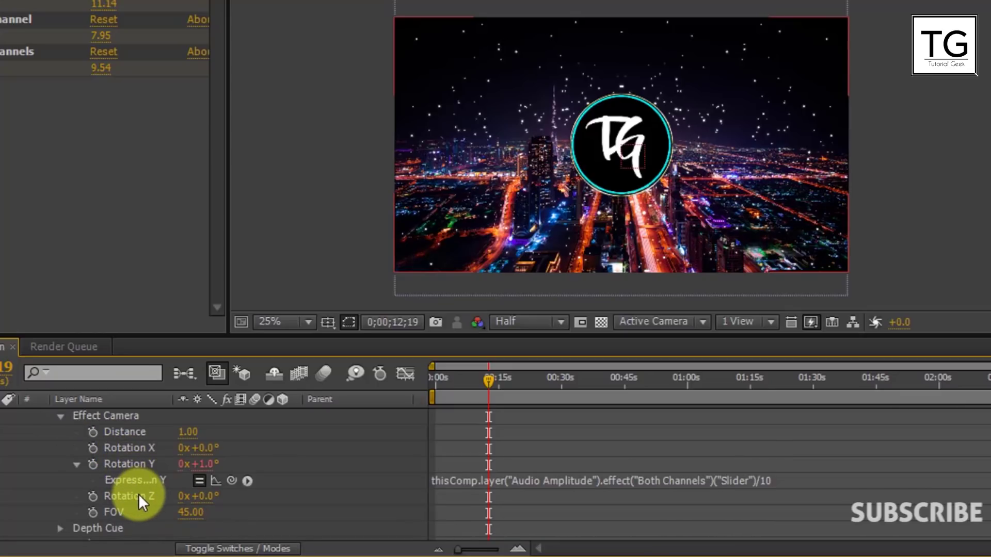
Link the camera's Rotation Z to the Both Channels slider divided by 30
{"action": "left_click", "coordinate": [94, 496], "text": "alt"}
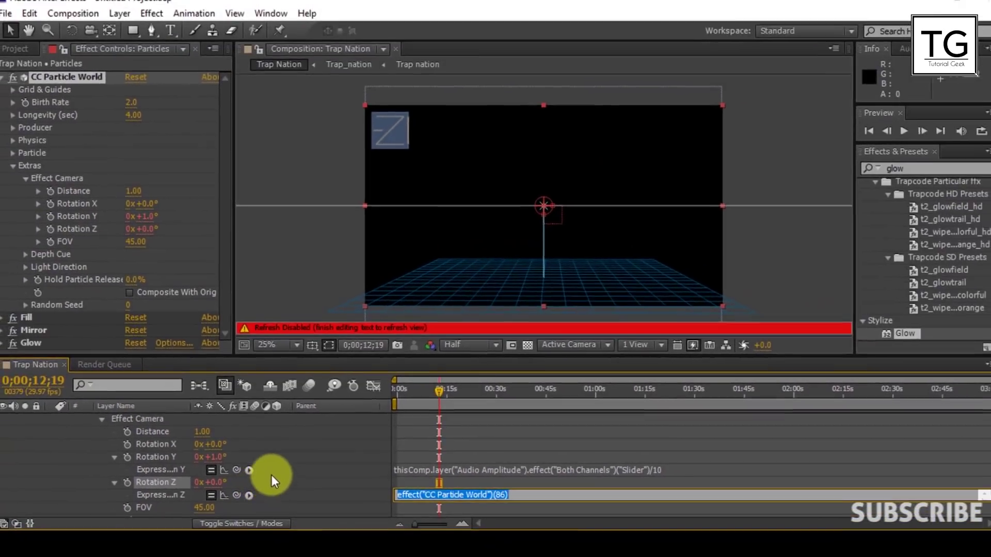
{"action": "key", "text": "Right"}
{"action": "left_click", "coordinate": [283, 463]}
{"action": "scroll", "coordinate": [254, 453], "scroll_direction": "up", "scroll_amount": 3}
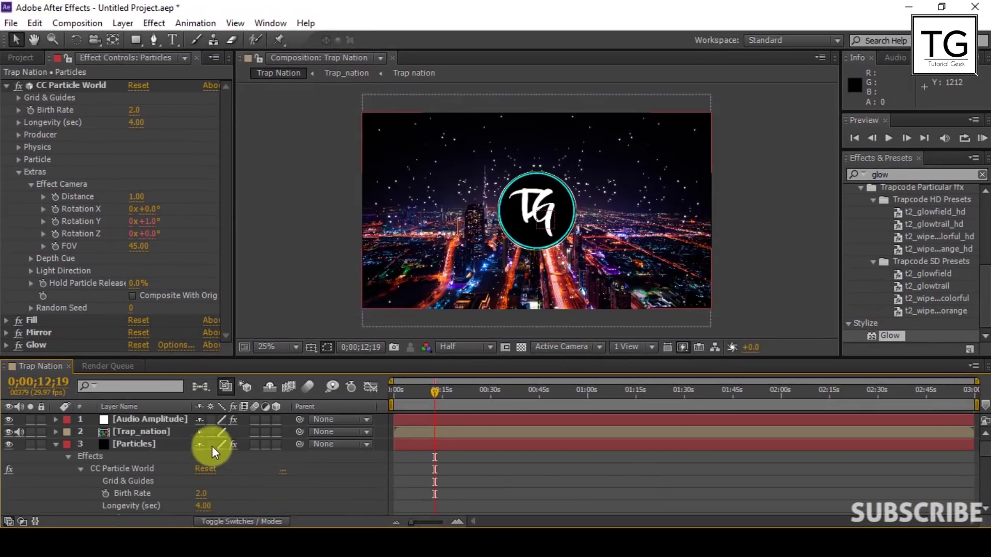
{"action": "left_click", "coordinate": [159, 419]}
{"action": "scroll", "coordinate": [230, 453], "scroll_direction": "down", "scroll_amount": 5}
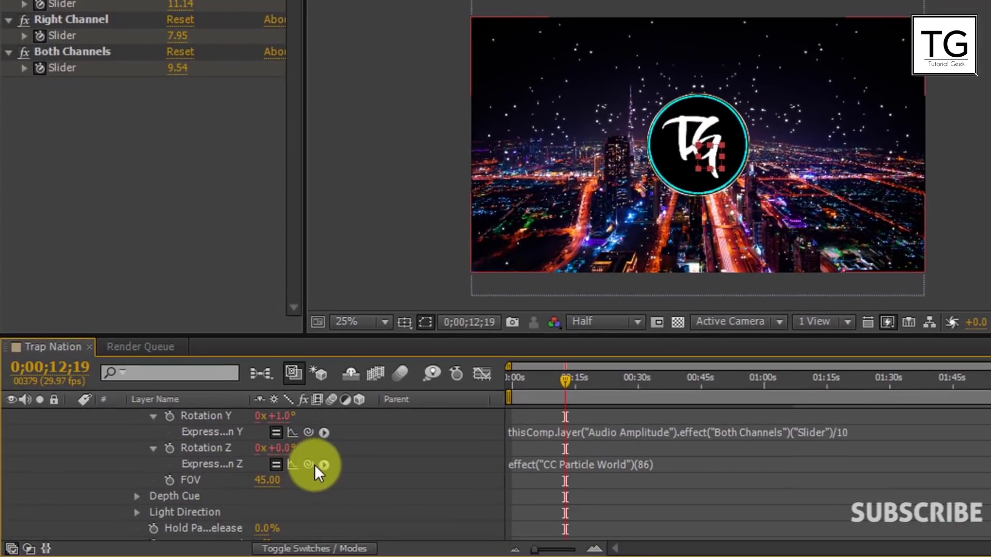
{"action": "left_click_drag", "start_coordinate": [309, 464], "coordinate": [131, 71]}
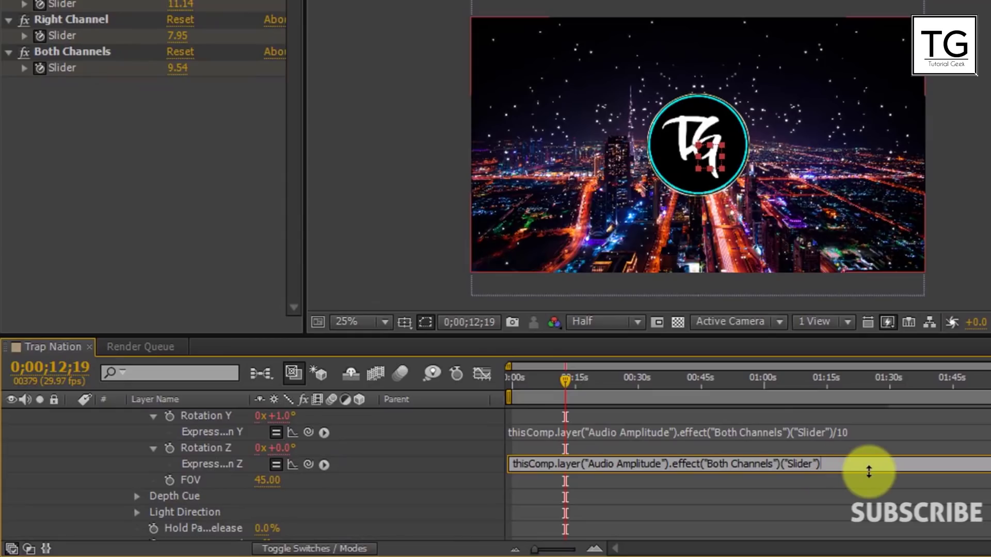
{"action": "type", "text": "/30"}
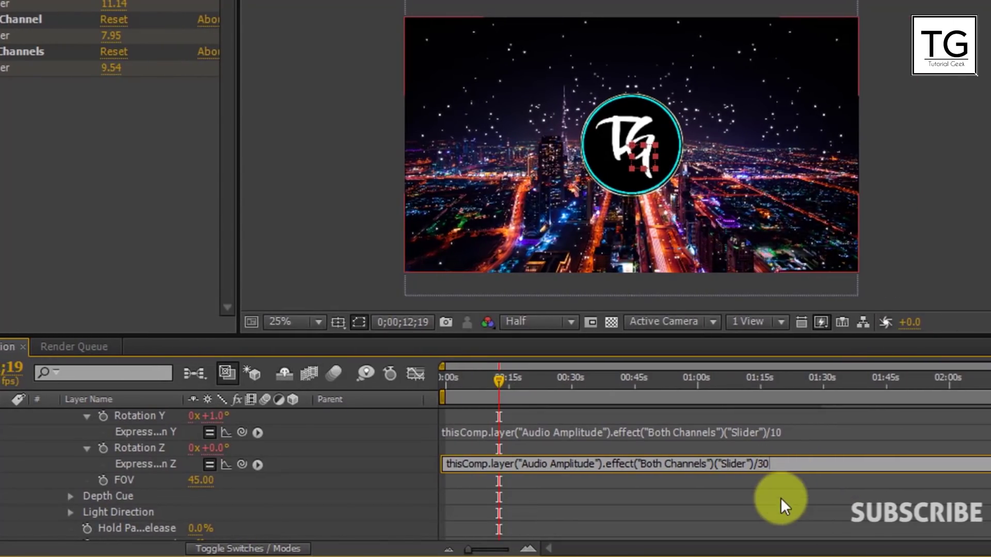
{"action": "left_click", "coordinate": [779, 498]}
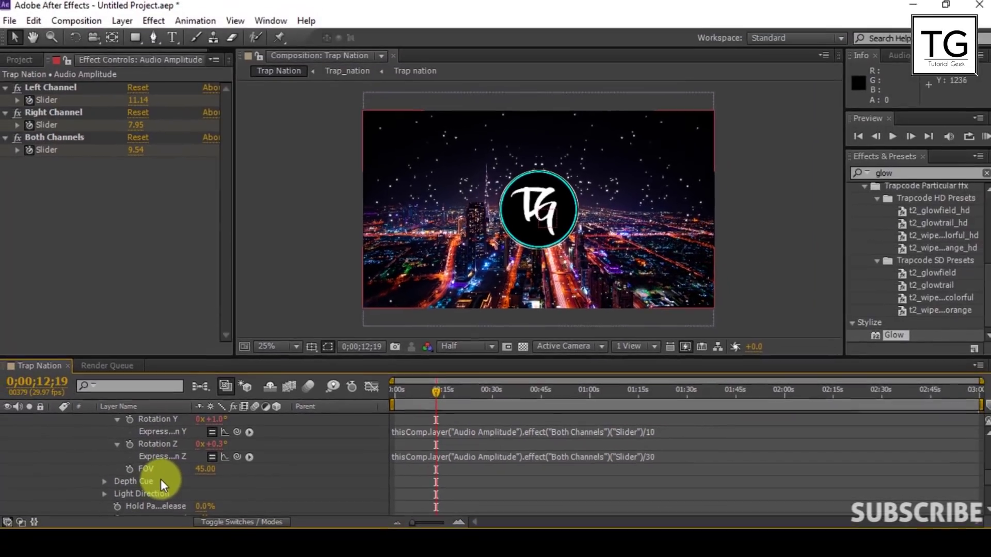
Collapse the Particles layer properties and the CC Particle World settings
{"action": "scroll", "coordinate": [161, 479], "scroll_direction": "up", "scroll_amount": 2}
{"action": "scroll", "coordinate": [161, 479], "scroll_direction": "up", "scroll_amount": 5}
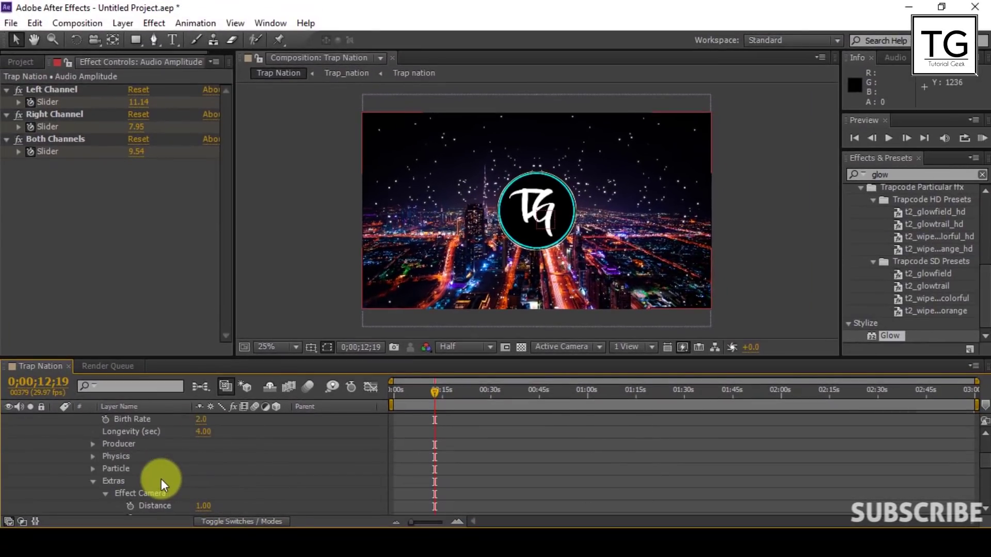
{"action": "left_click", "coordinate": [56, 444]}
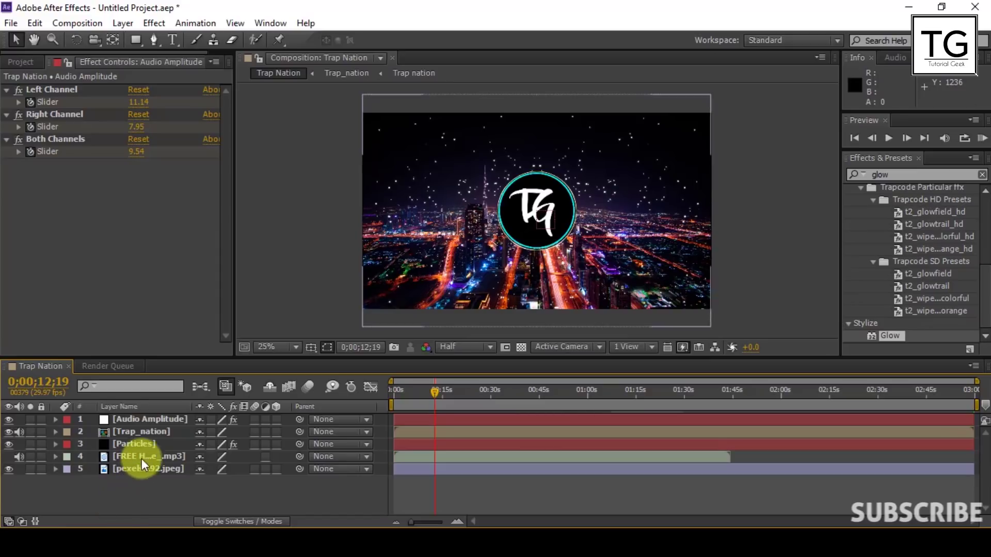
{"action": "left_click", "coordinate": [149, 445]}
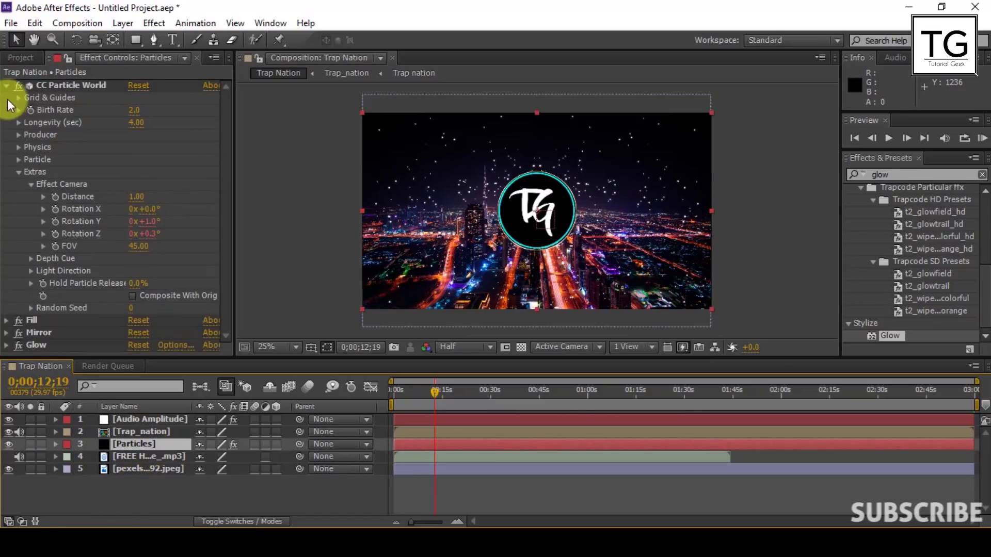
{"action": "left_click", "coordinate": [6, 86]}
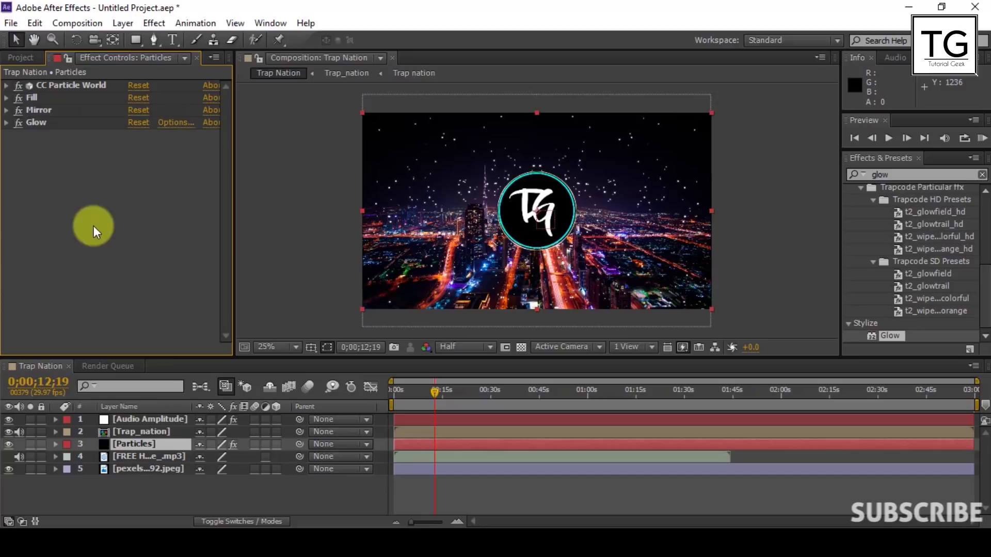
{"action": "left_click", "coordinate": [146, 444]}
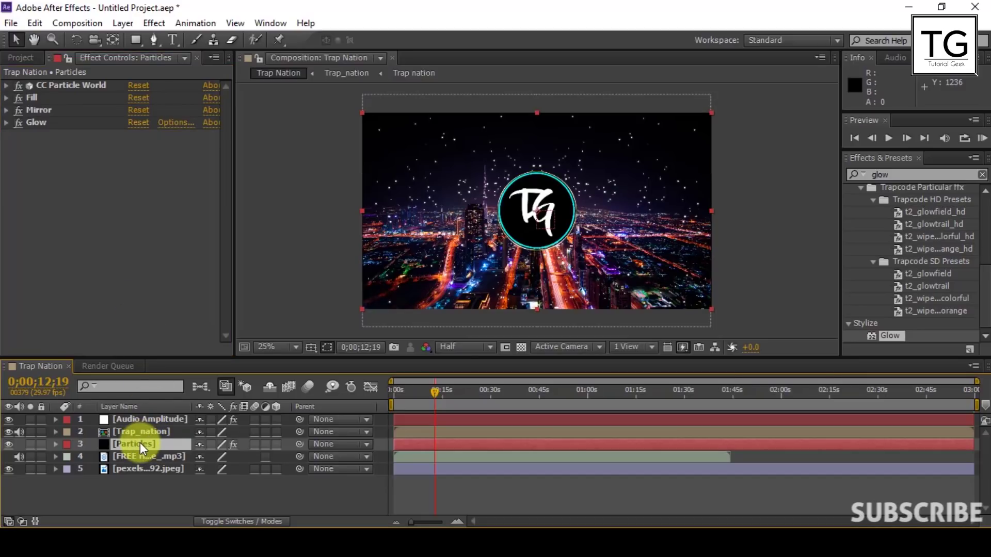
Duplicate the Particles layer and set the copy's Birth Rate to 10
{"action": "key", "text": "ctrl+d"}
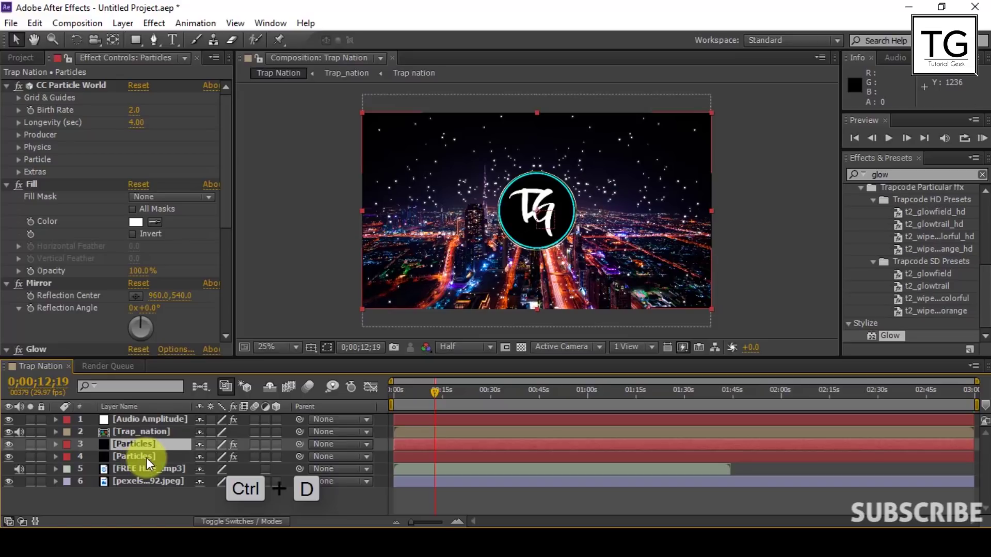
{"action": "left_click", "coordinate": [146, 457]}
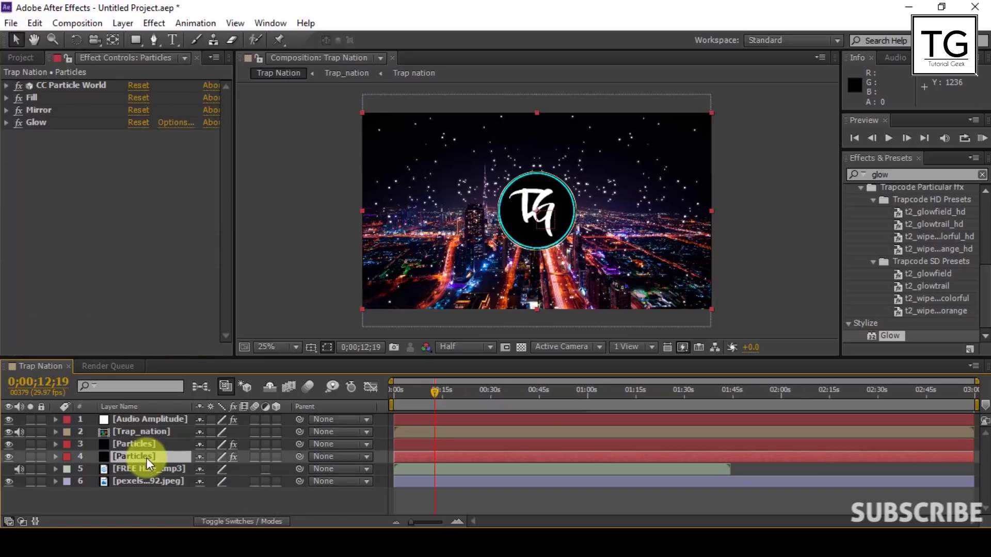
{"action": "left_click", "coordinate": [146, 444]}
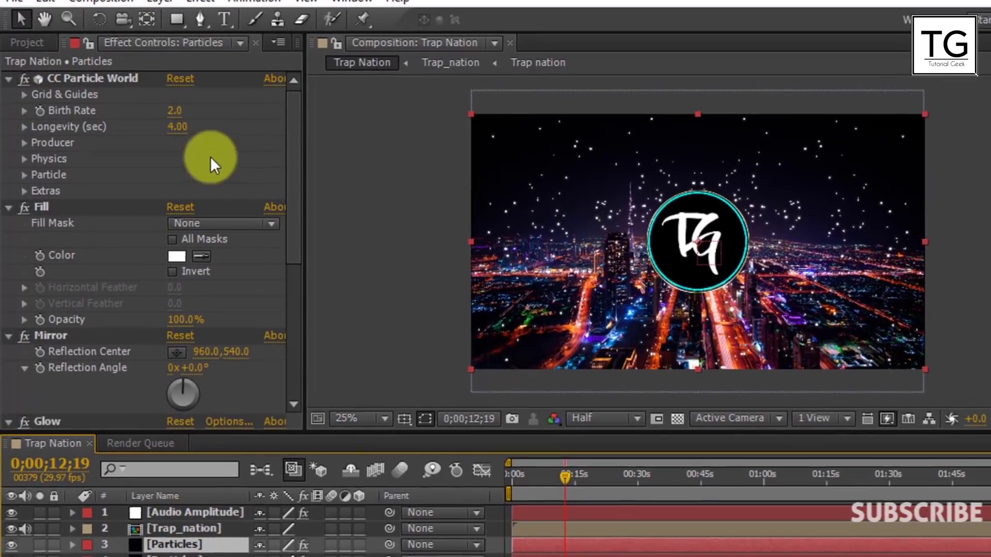
{"action": "left_click", "coordinate": [178, 115]}
{"action": "type", "text": "10"}
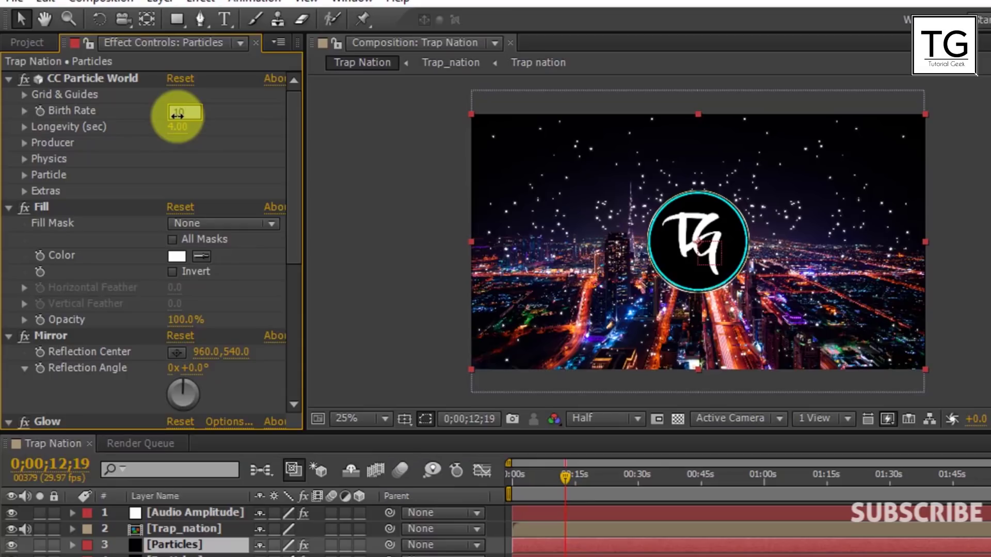
{"action": "key", "text": "Return"}
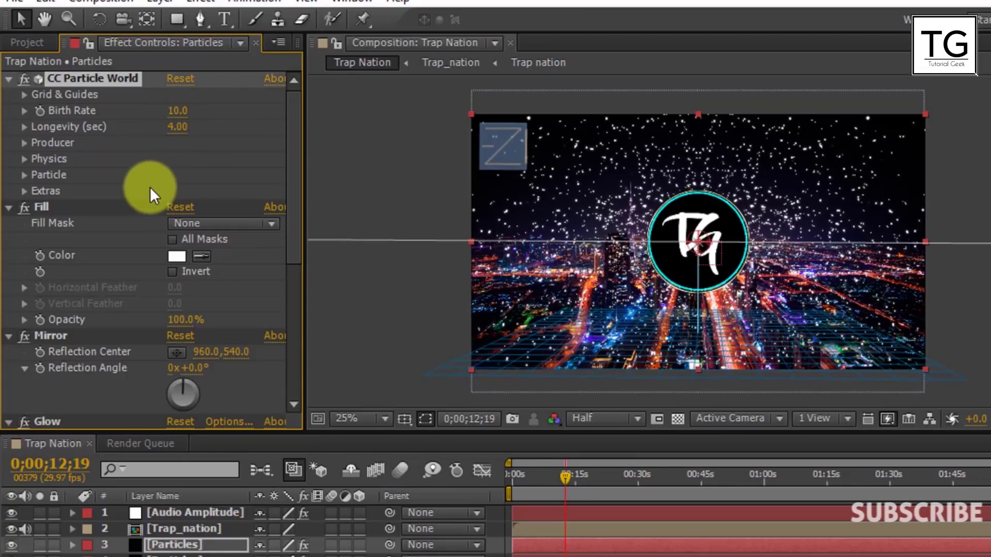
Collapse the Fill, Mirror and Glow effect settings in Effect Controls
{"action": "left_click", "coordinate": [5, 208]}
{"action": "left_click", "coordinate": [6, 220]}
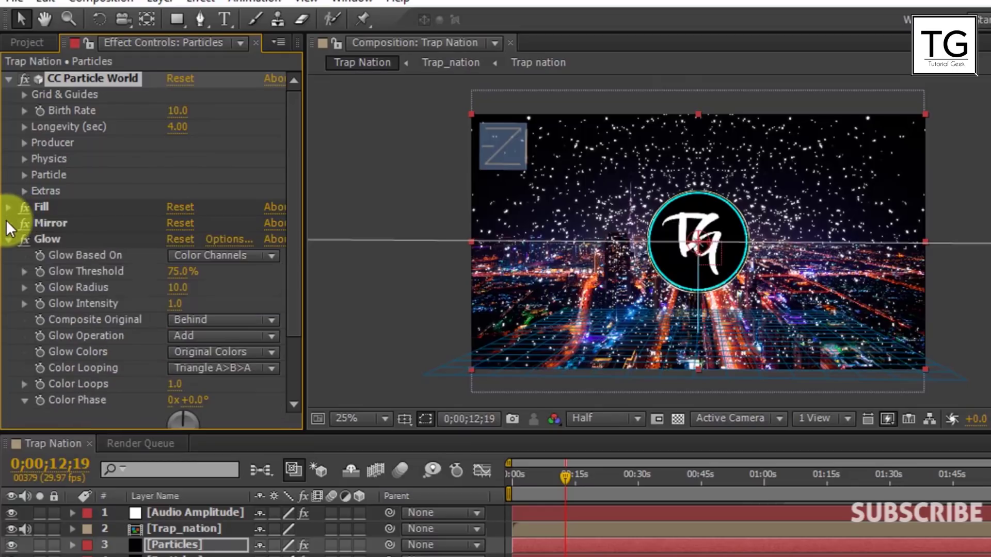
{"action": "left_click", "coordinate": [9, 239]}
{"action": "left_click", "coordinate": [74, 273]}
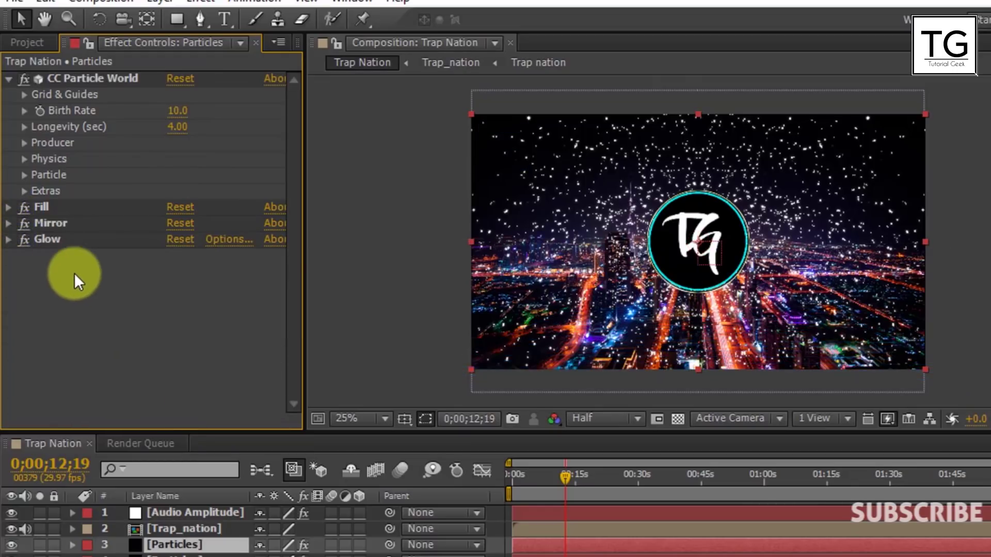
Set the particle Physics Velocity to 0.50
{"action": "left_click", "coordinate": [29, 160]}
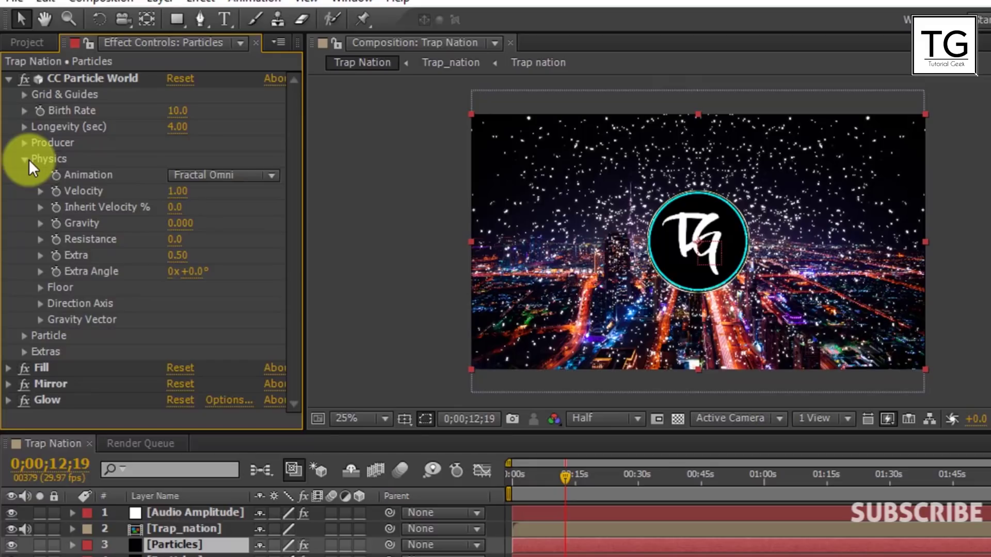
{"action": "left_click", "coordinate": [176, 192]}
{"action": "type", "text": "4.5"}
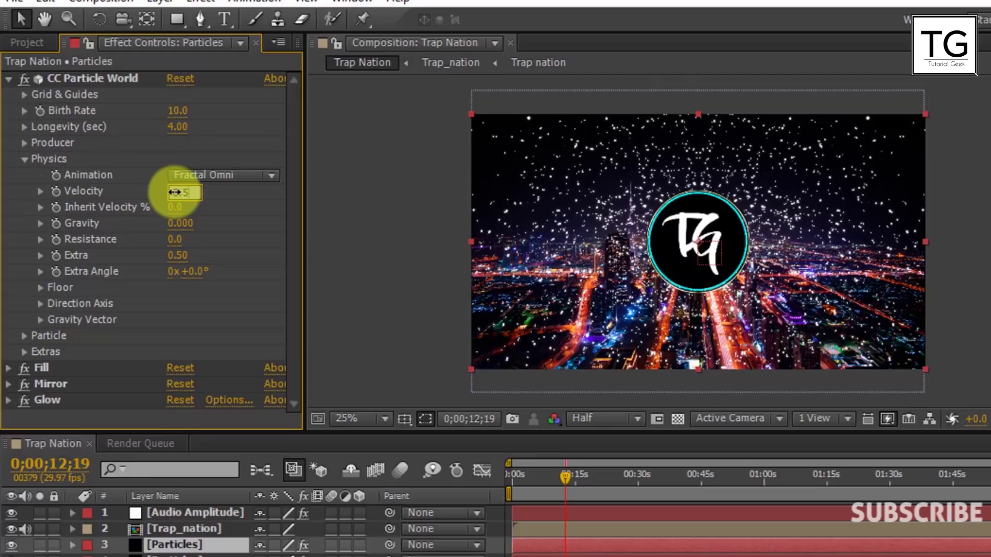
{"action": "key", "text": "Return"}
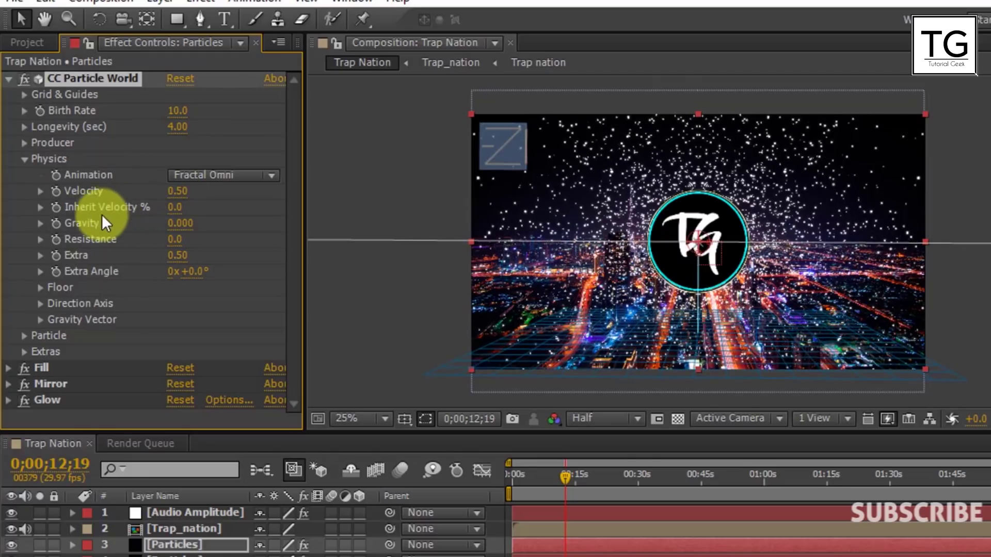
{"action": "left_click", "coordinate": [24, 160]}
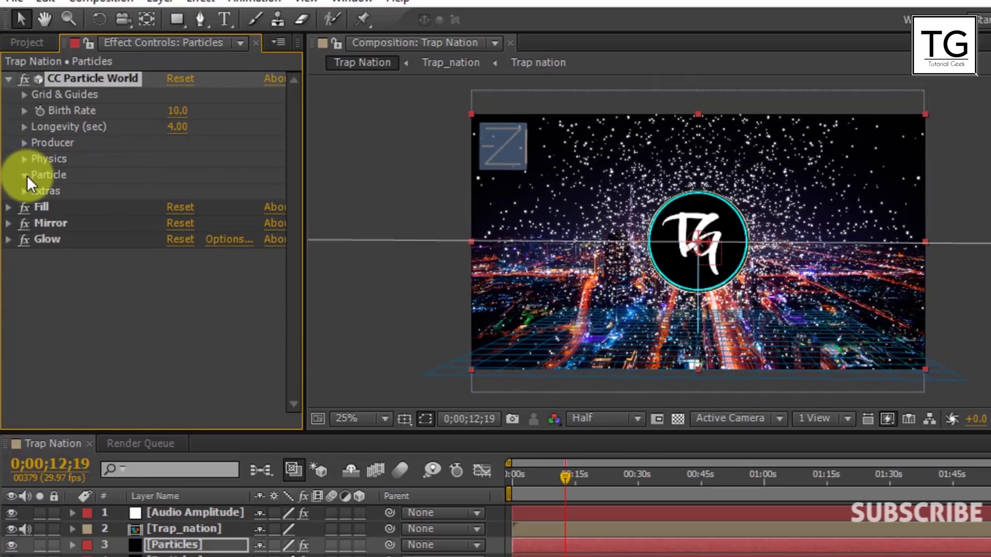
Set particle Birth Size and Death Size to 0.02 and Max Opacity to 50%
{"action": "left_click", "coordinate": [26, 175]}
{"action": "left_click", "coordinate": [180, 260]}
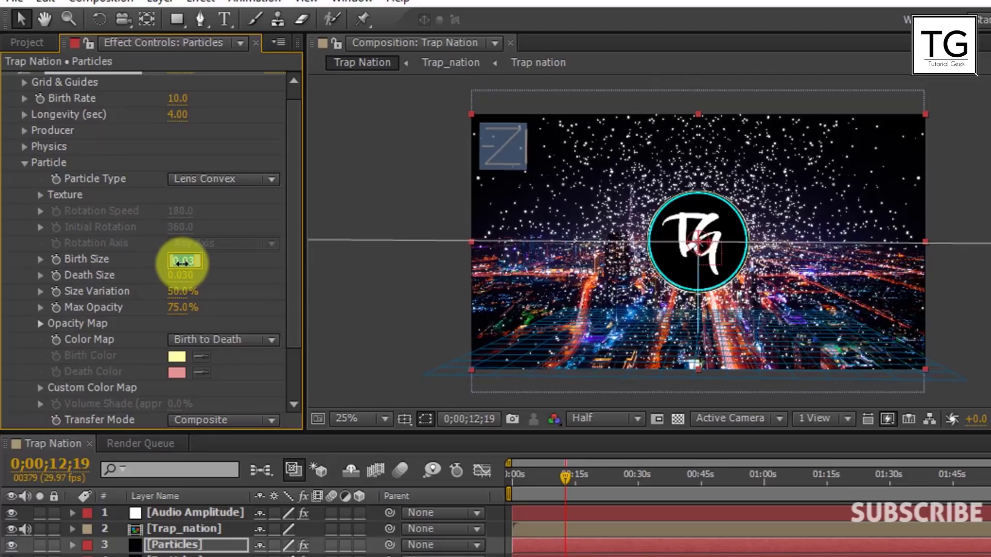
{"action": "type", "text": "0.02"}
{"action": "key", "text": "Return"}
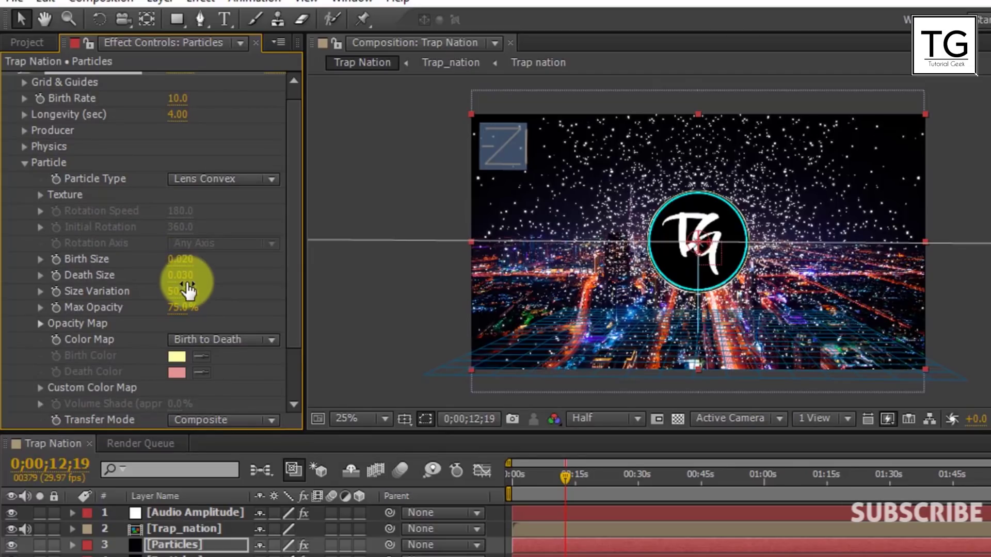
{"action": "left_click", "coordinate": [187, 279]}
{"action": "type", "text": "0.02"}
{"action": "key", "text": "Return"}
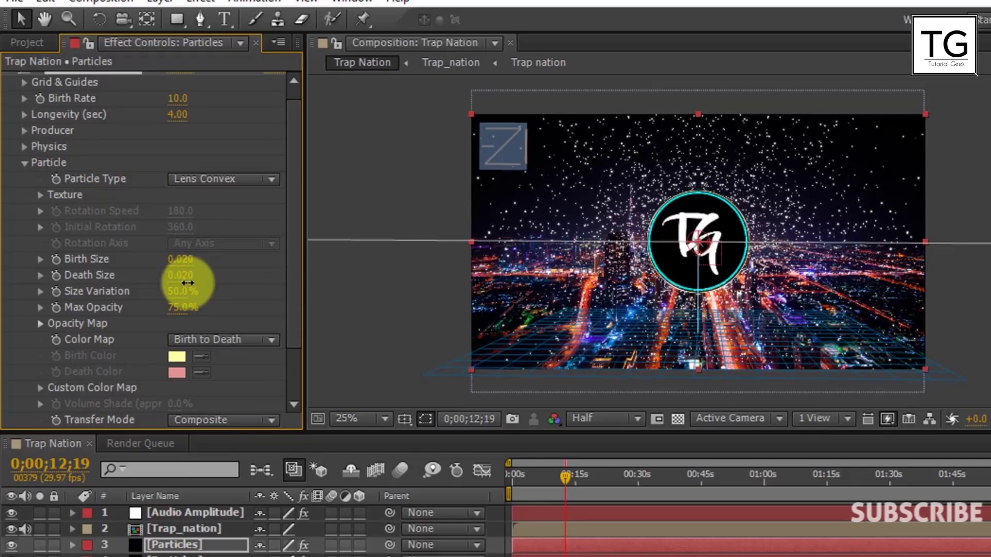
{"action": "left_click", "coordinate": [182, 308]}
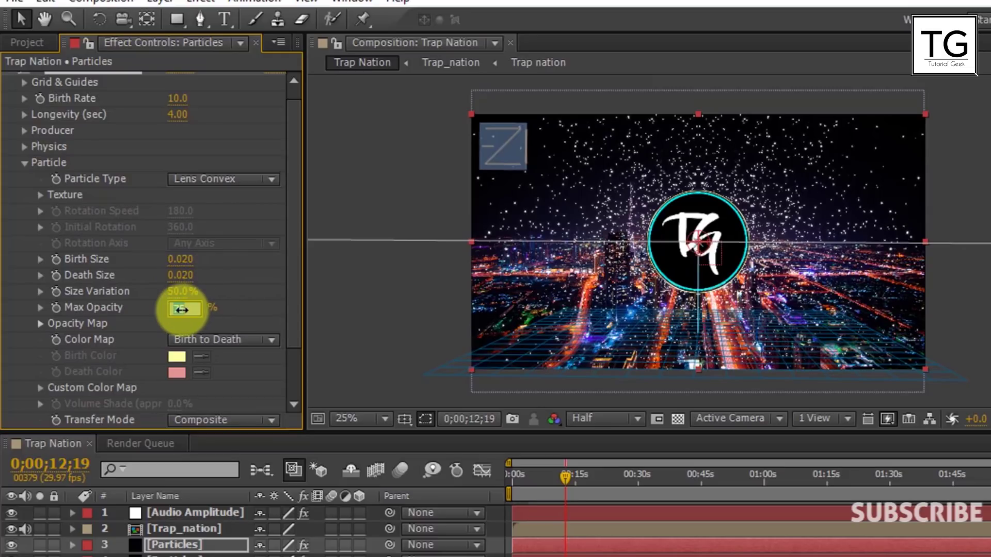
{"action": "type", "text": "50"}
{"action": "key", "text": "Return"}
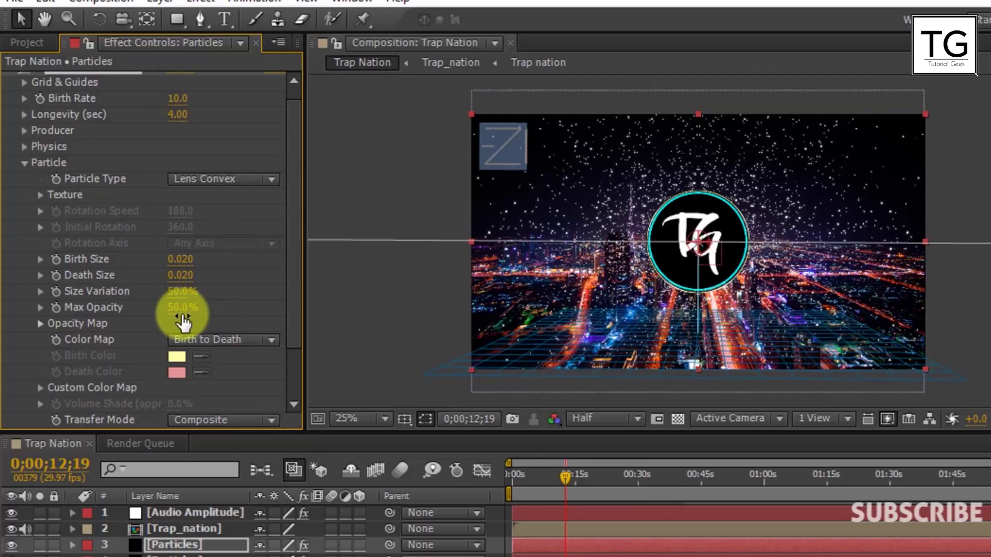
{"action": "scroll", "coordinate": [18, 266], "scroll_direction": "up", "scroll_amount": 1}
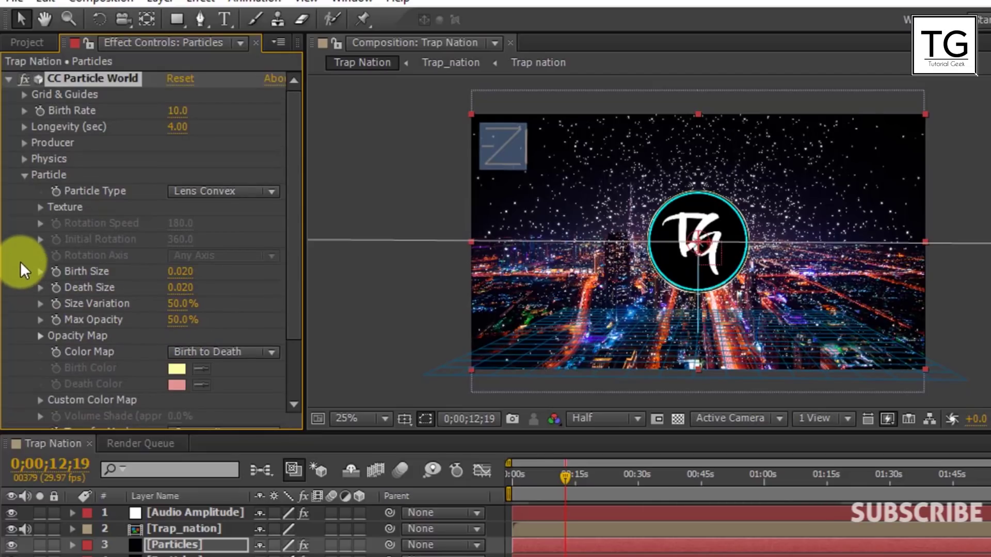
Set the Glow Radius to 8 and scrub ahead to preview the animation
{"action": "left_click", "coordinate": [8, 78]}
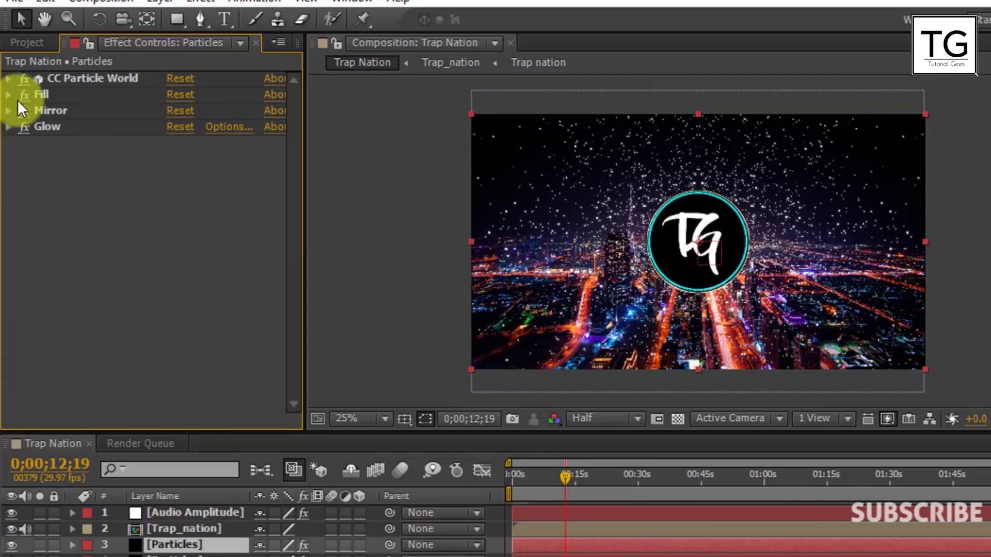
{"action": "left_click", "coordinate": [8, 128]}
{"action": "left_click", "coordinate": [180, 175]}
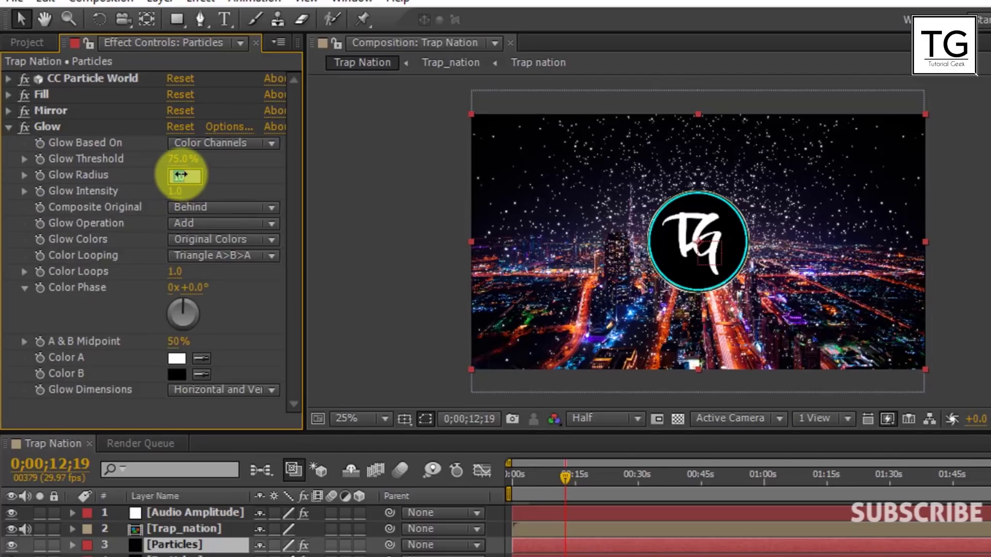
{"action": "type", "text": "8"}
{"action": "key", "text": "Return"}
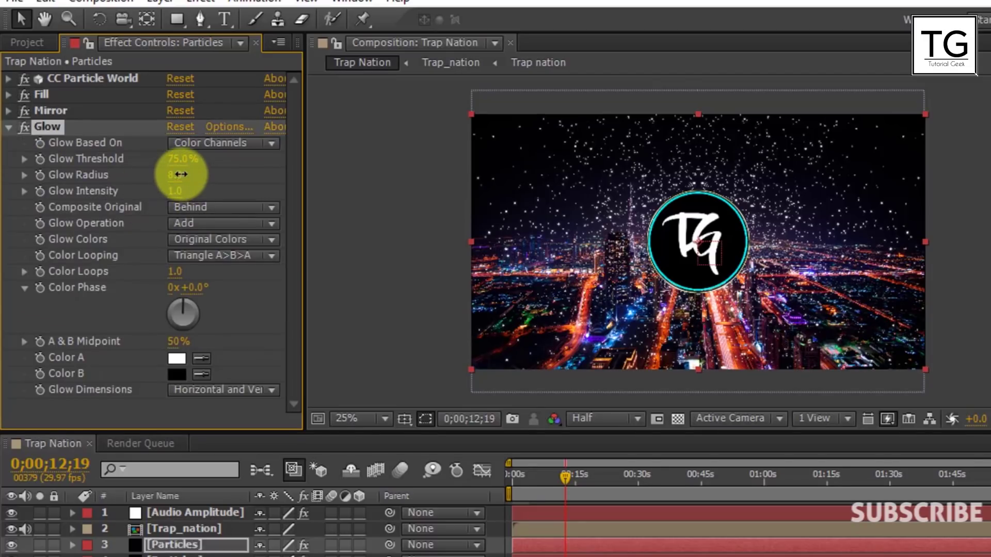
{"action": "left_click", "coordinate": [8, 128]}
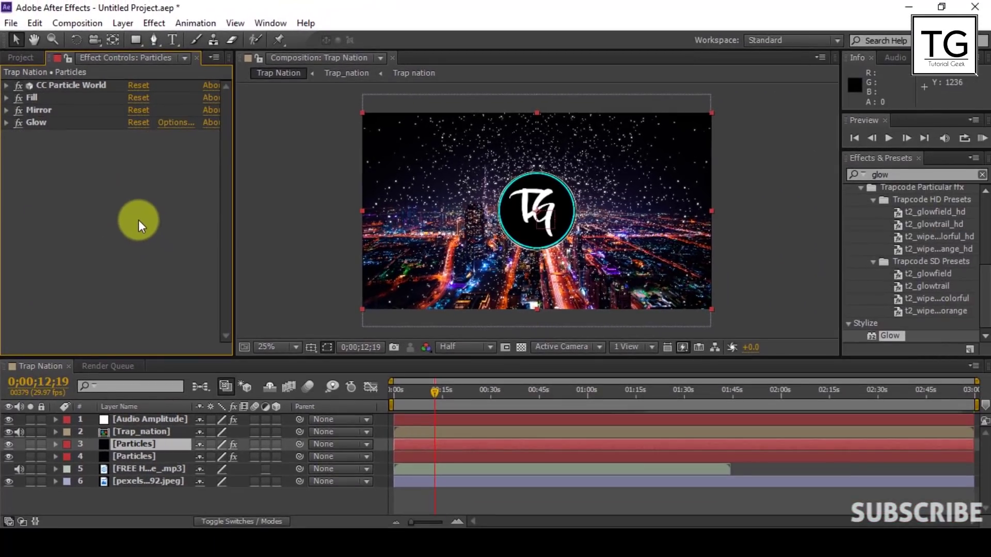
{"action": "left_click_drag", "start_coordinate": [409, 394], "coordinate": [481, 401]}
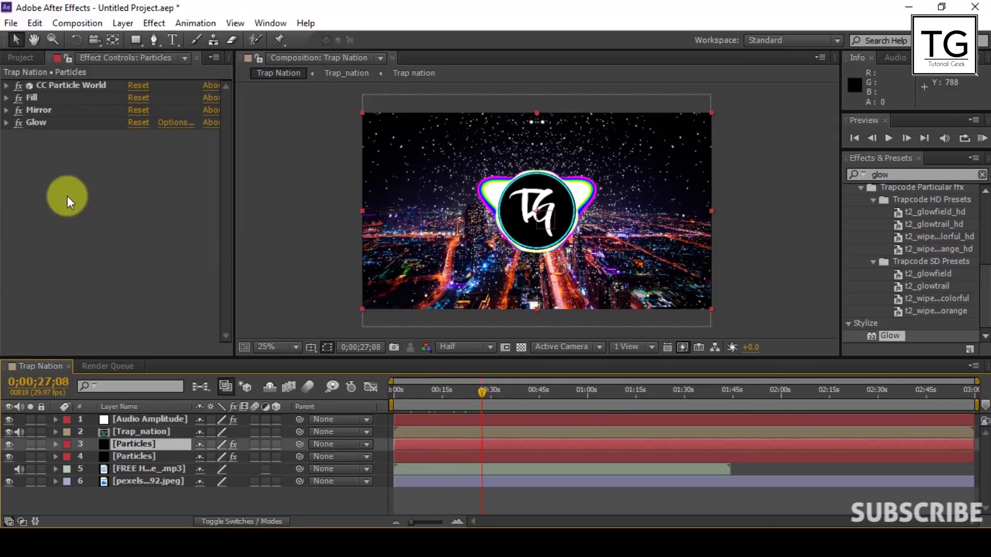
Reduce the particle Birth Size and Death Size to 0.010
{"action": "left_click", "coordinate": [5, 86]}
{"action": "left_click", "coordinate": [144, 235]}
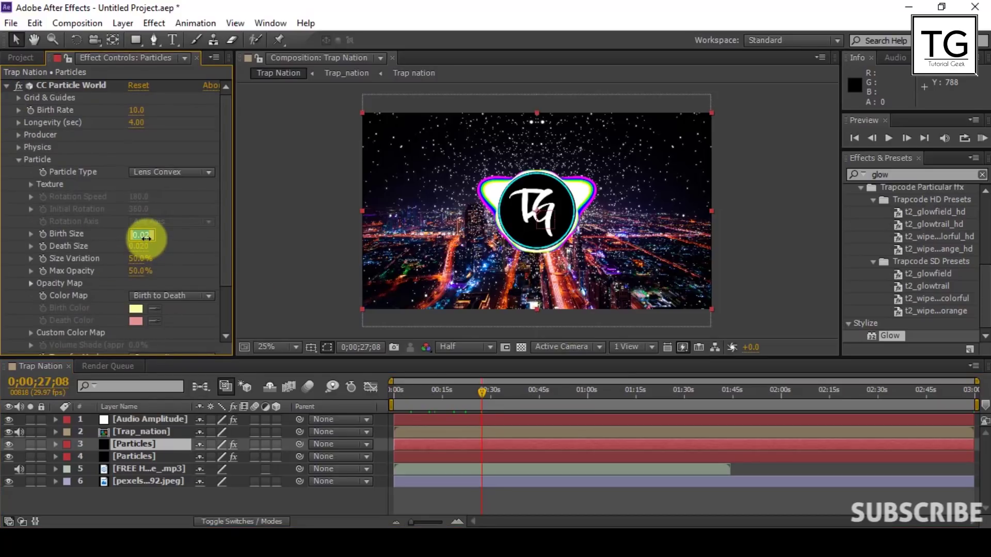
{"action": "type", "text": "0.010"}
{"action": "key", "text": "Return"}
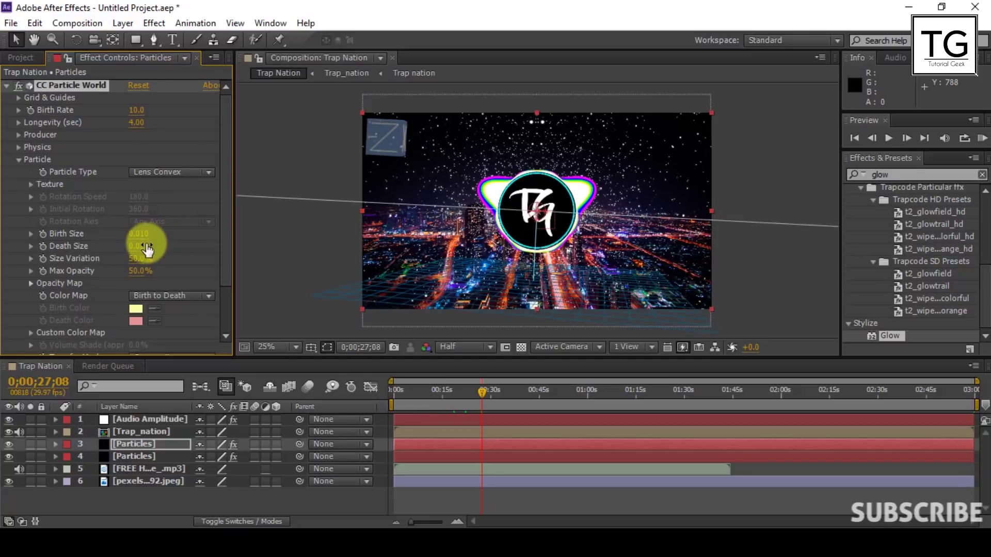
{"action": "left_click", "coordinate": [147, 247]}
{"action": "type", "text": "0.0"}
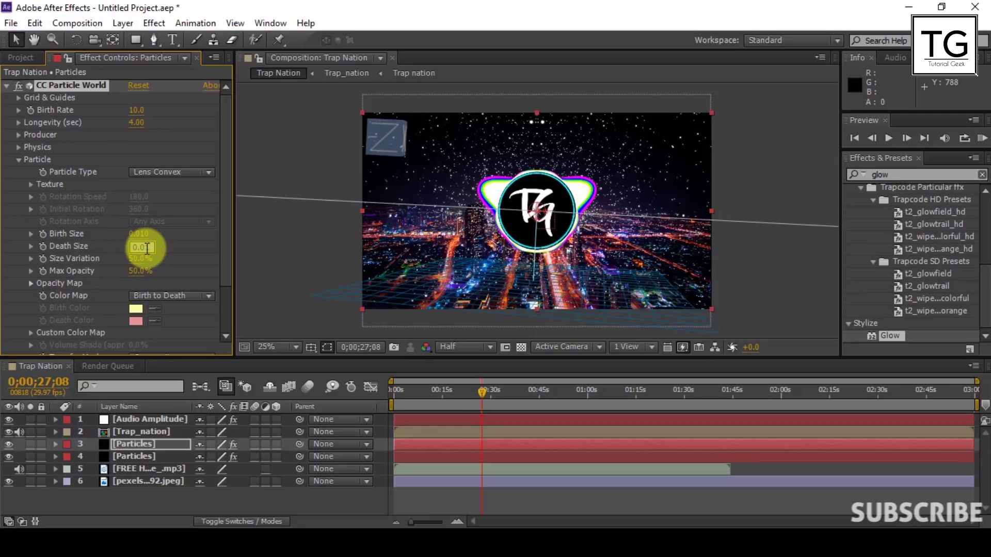
{"action": "type", "text": "1"}
{"action": "key", "text": "Return"}
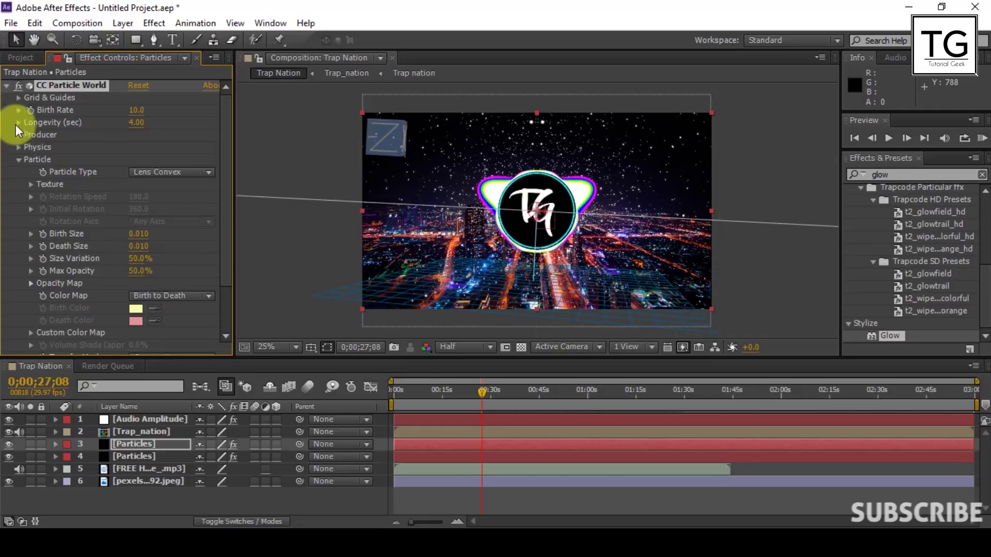
{"action": "left_click", "coordinate": [7, 87]}
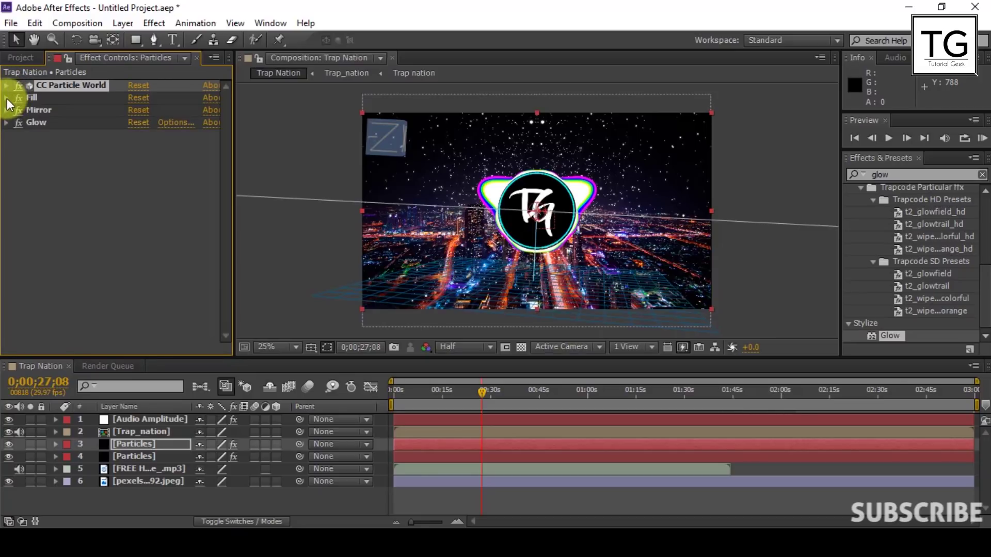
{"action": "left_click", "coordinate": [6, 98]}
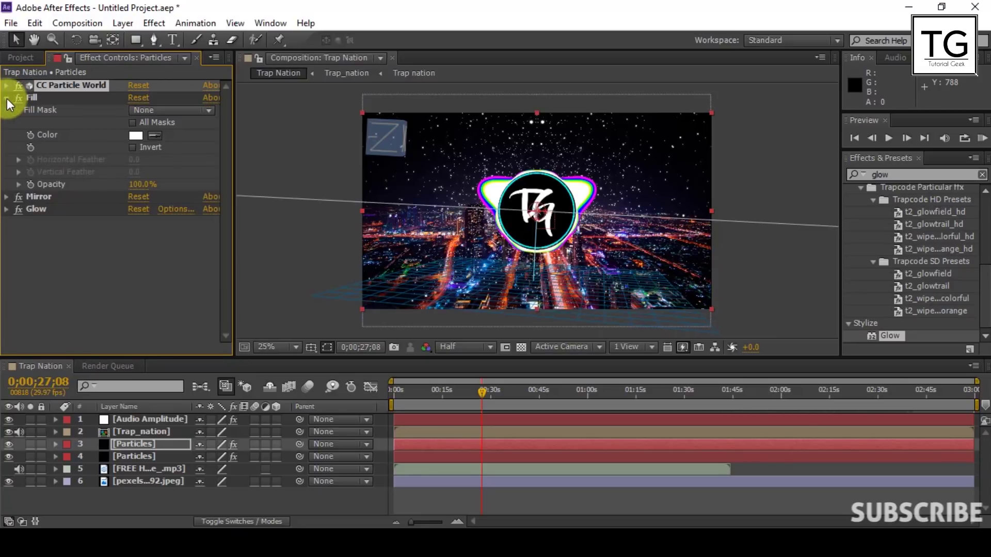
Set the particle Fill colour to magenta, then return to about 17 seconds
{"action": "left_click", "coordinate": [136, 135]}
{"action": "left_click", "coordinate": [531, 333]}
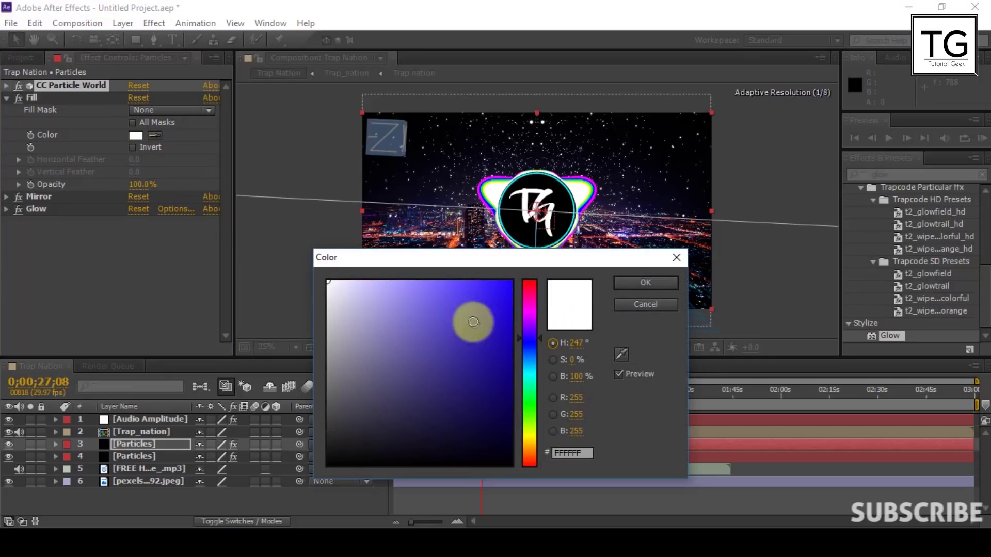
{"action": "left_click", "coordinate": [481, 308]}
{"action": "left_click", "coordinate": [532, 313]}
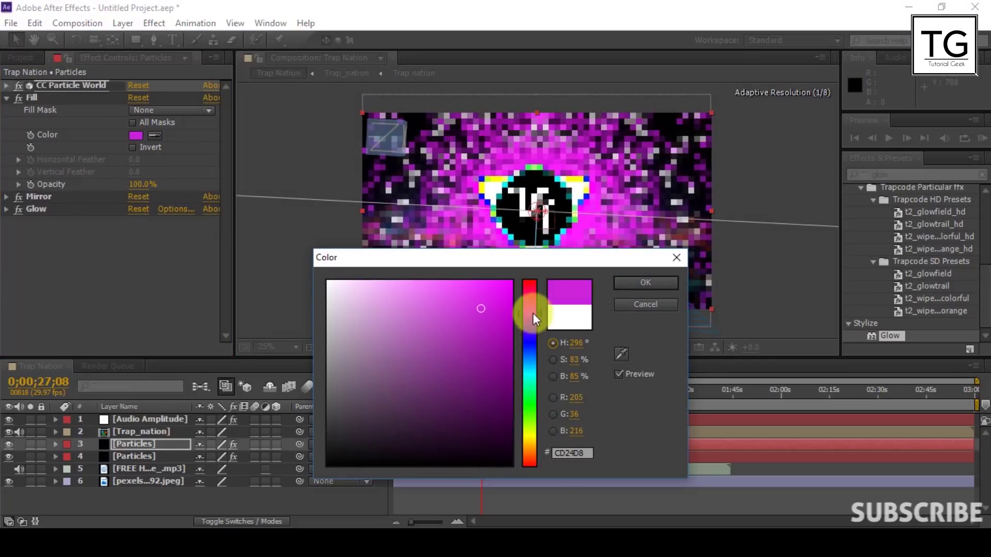
{"action": "left_click", "coordinate": [644, 284]}
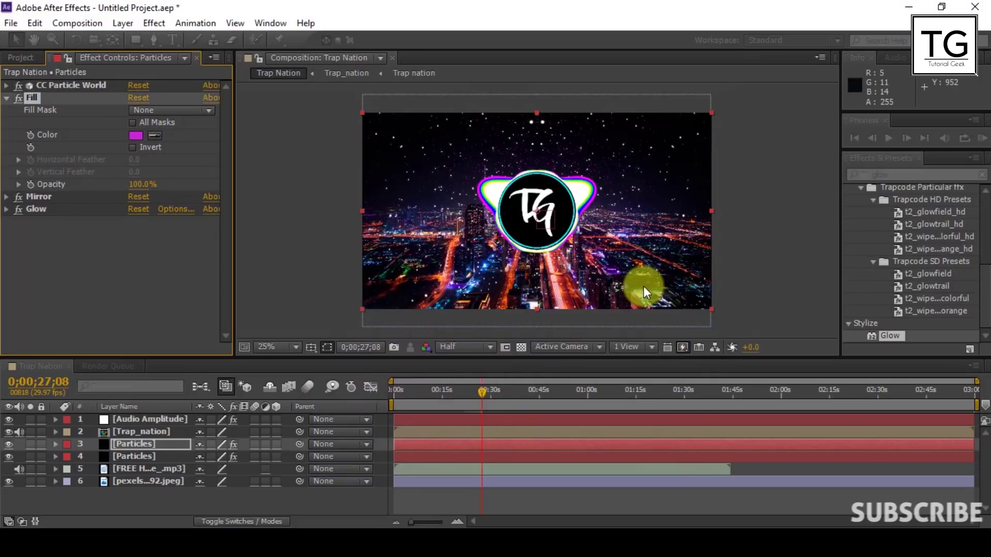
{"action": "left_click", "coordinate": [450, 395]}
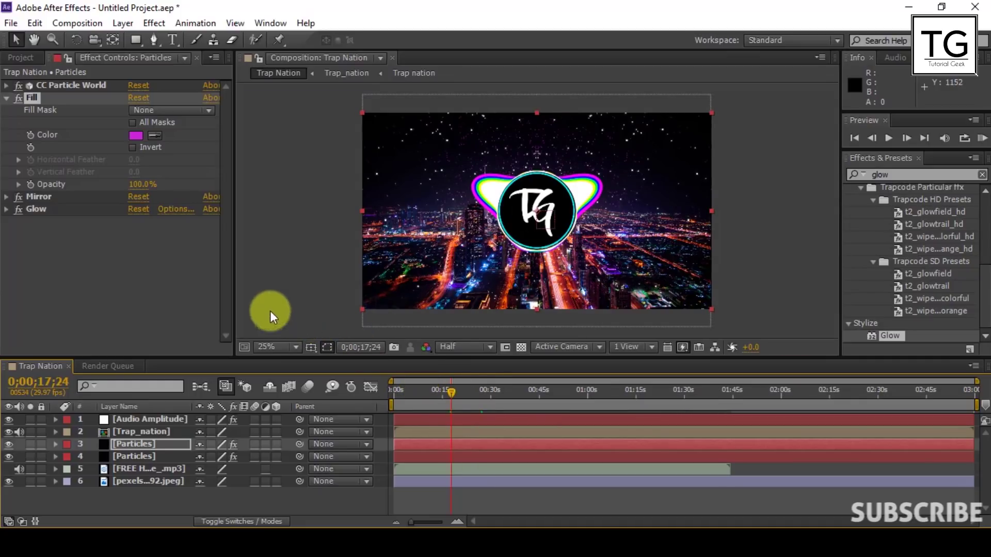
Change the particle Fill colour to pure white (FFFFFF) and collapse Fill
{"action": "left_click", "coordinate": [136, 136]}
{"action": "left_click_drag", "start_coordinate": [331, 285], "coordinate": [318, 271]}
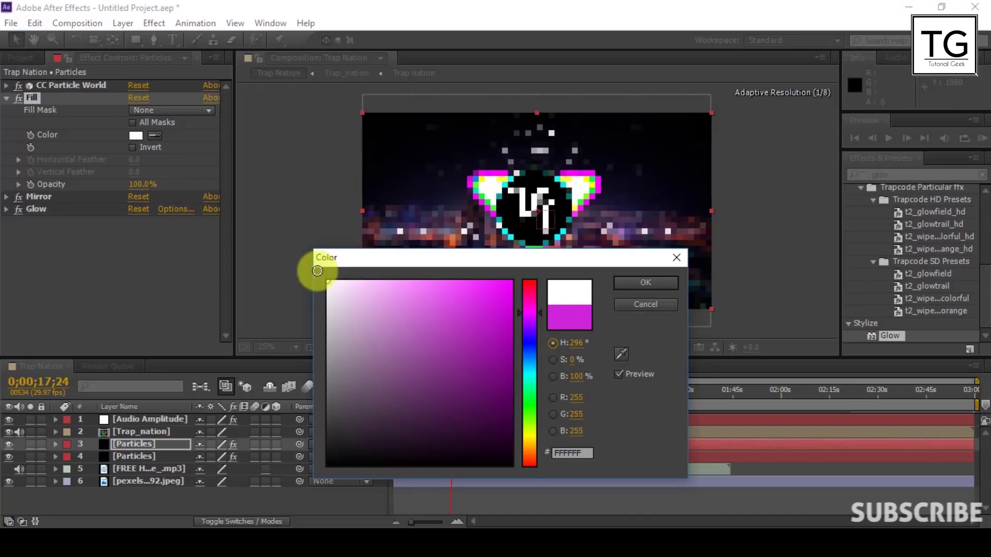
{"action": "left_click", "coordinate": [648, 284]}
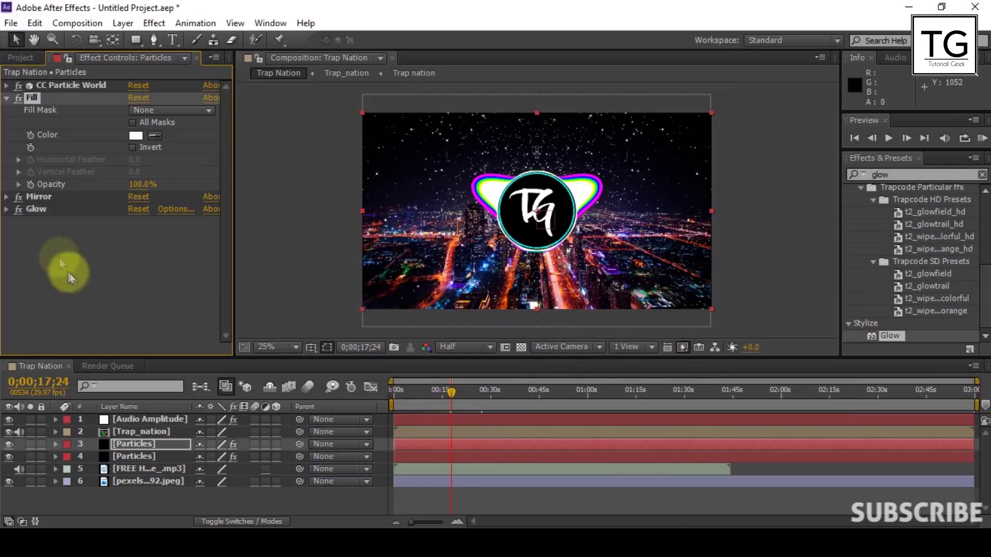
{"action": "left_click", "coordinate": [7, 98]}
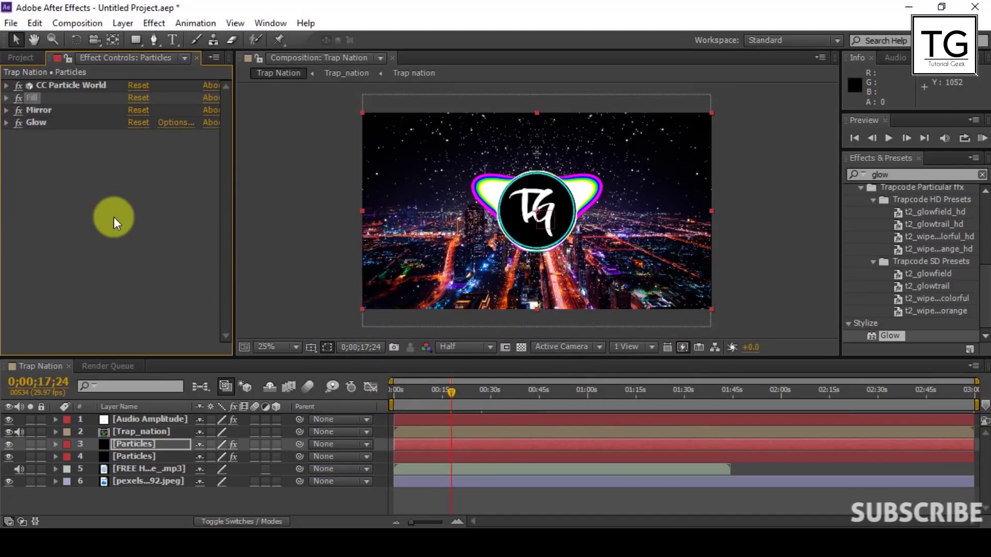
{"action": "left_click", "coordinate": [159, 431]}
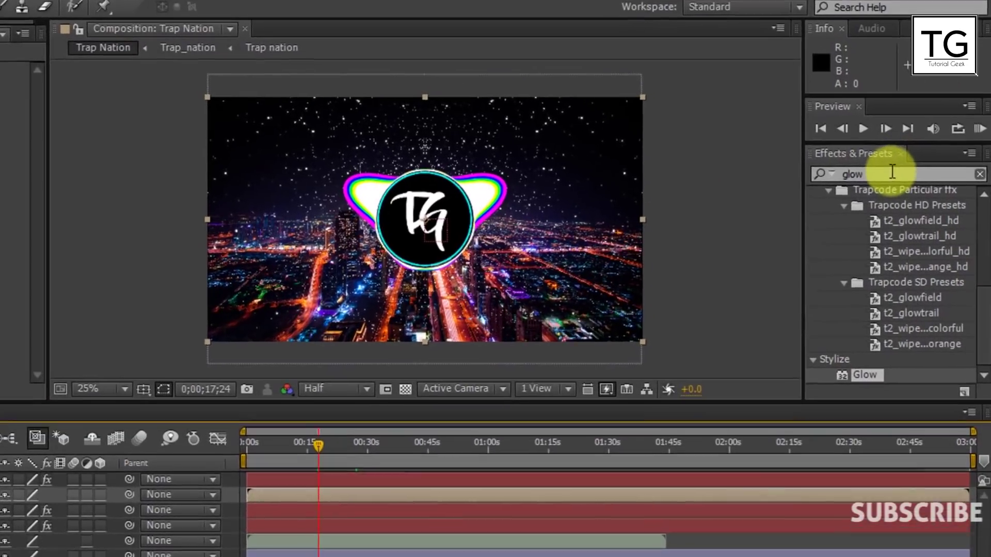
Apply Distort > Magnify to the Trap_nation layer with Magnification 100
{"action": "left_click", "coordinate": [863, 176]}
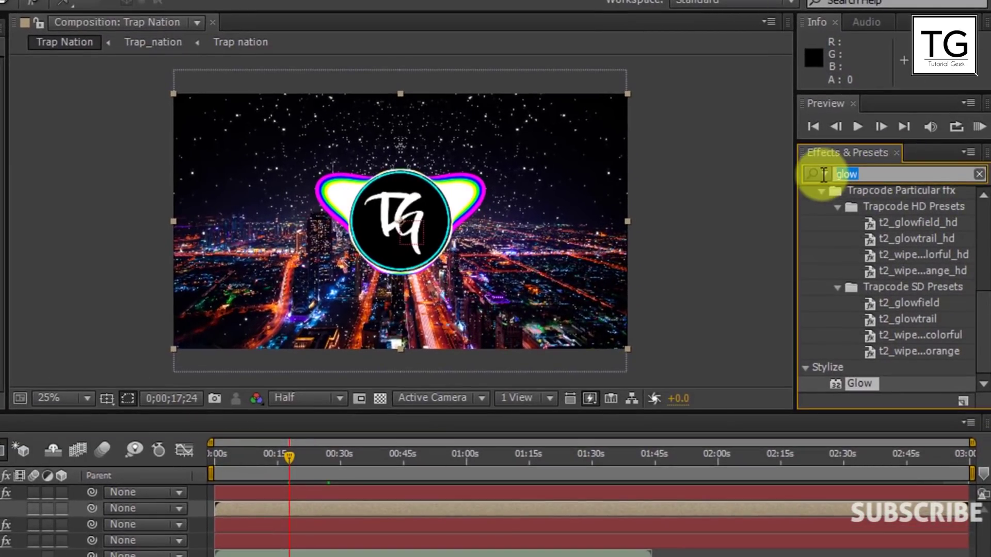
{"action": "type", "text": "magn"}
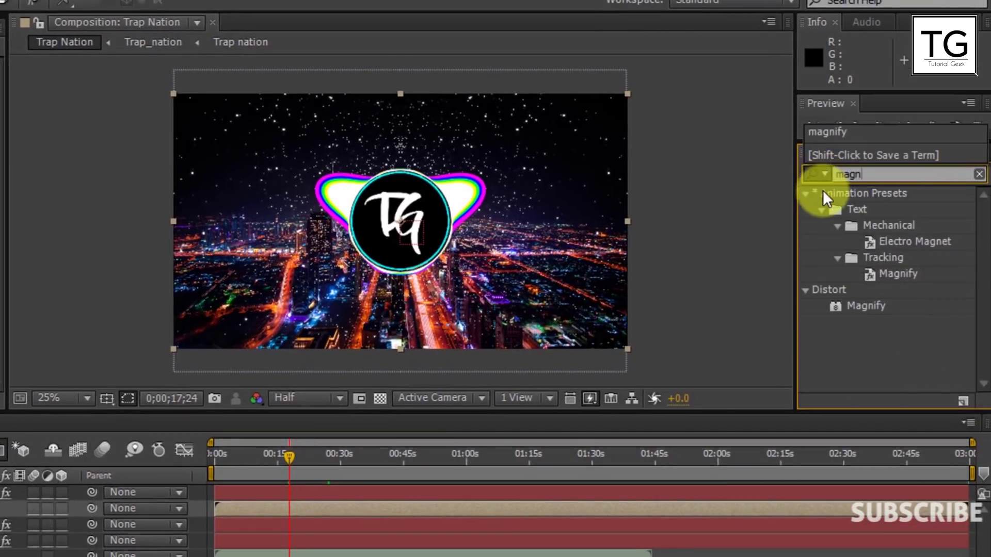
{"action": "left_click_drag", "start_coordinate": [863, 309], "coordinate": [154, 438]}
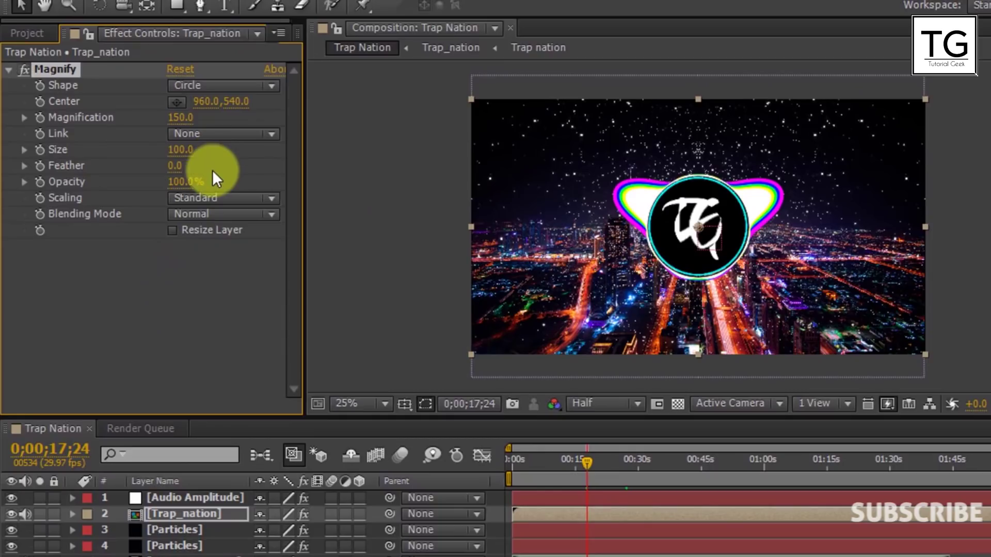
{"action": "left_click", "coordinate": [190, 119]}
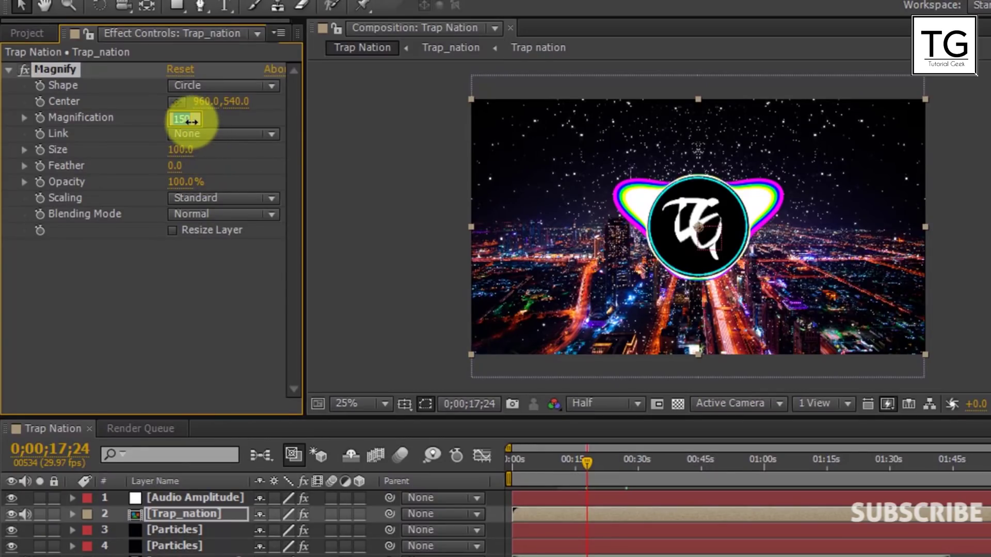
{"action": "type", "text": "100"}
{"action": "key", "text": "Return"}
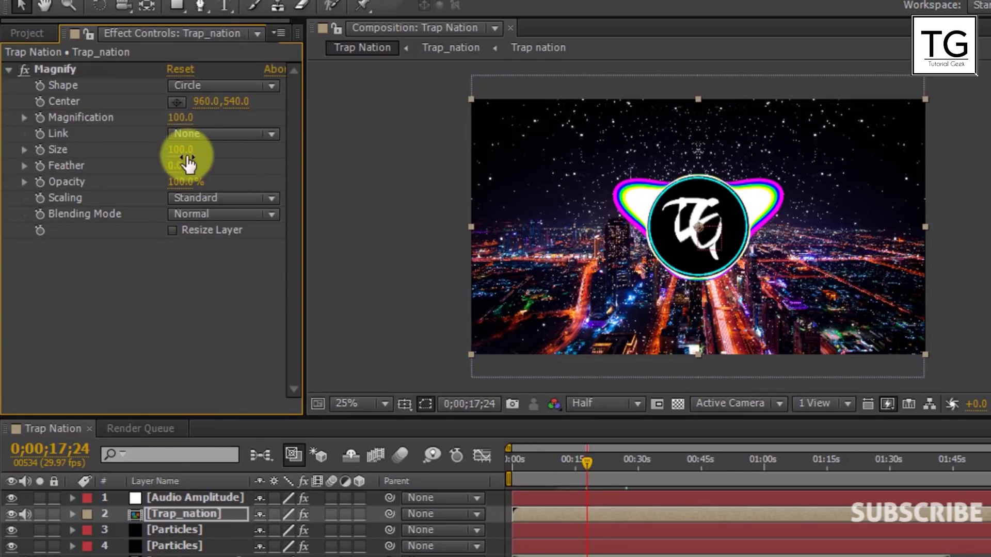
Set the Magnify Size to 1000 and keep the Circle shape
{"action": "left_click_drag", "start_coordinate": [181, 154], "coordinate": [328, 172]}
{"action": "left_click", "coordinate": [187, 153]}
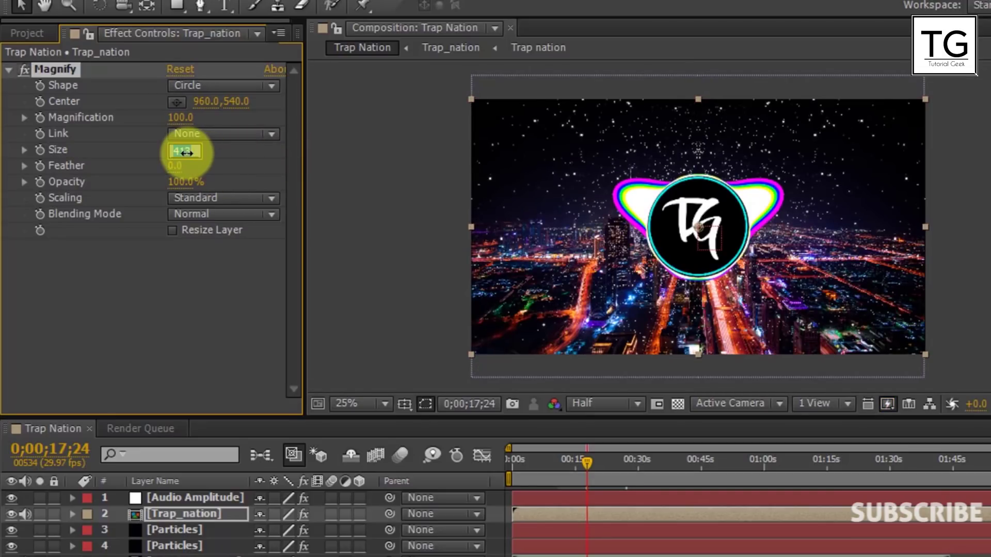
{"action": "type", "text": "1000"}
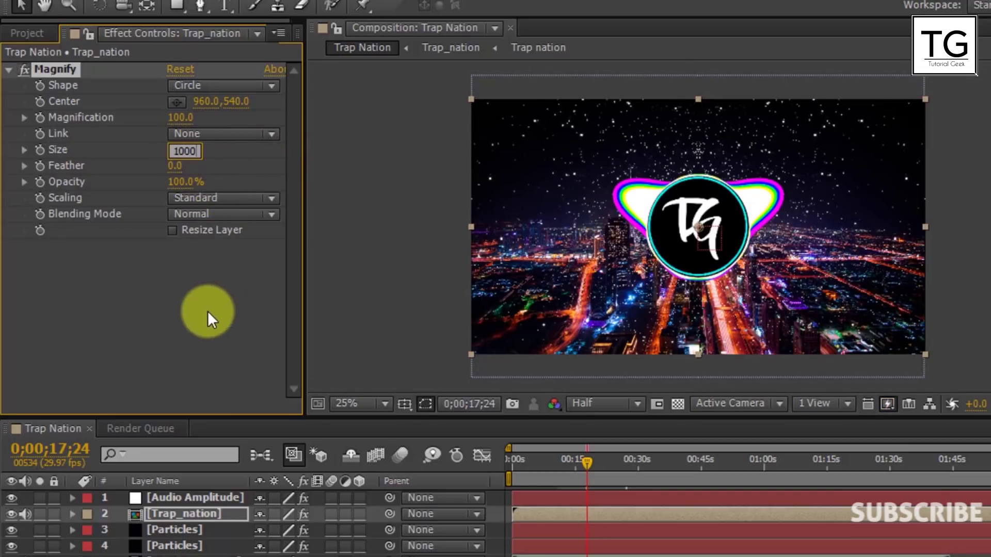
{"action": "left_click", "coordinate": [208, 311]}
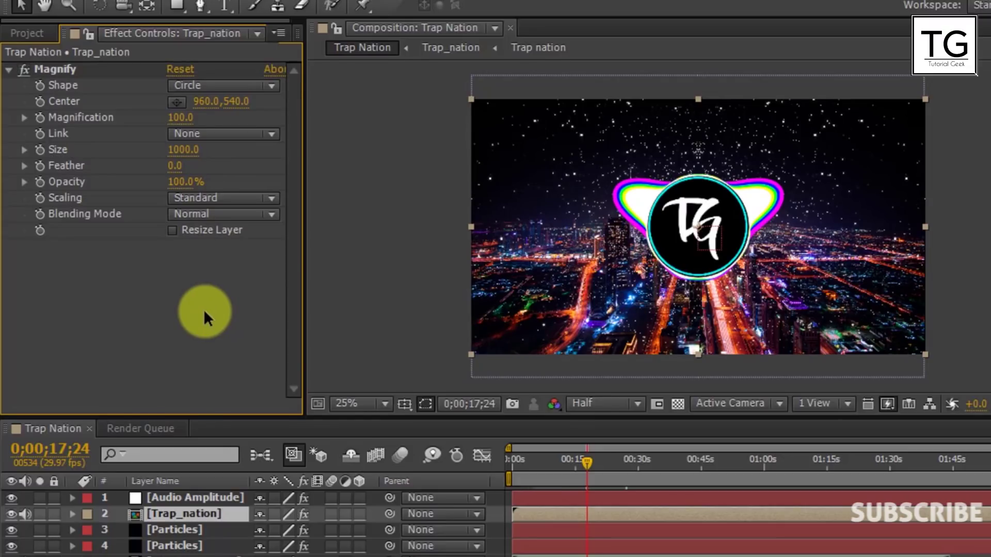
{"action": "left_click", "coordinate": [229, 88]}
{"action": "left_click", "coordinate": [221, 106]}
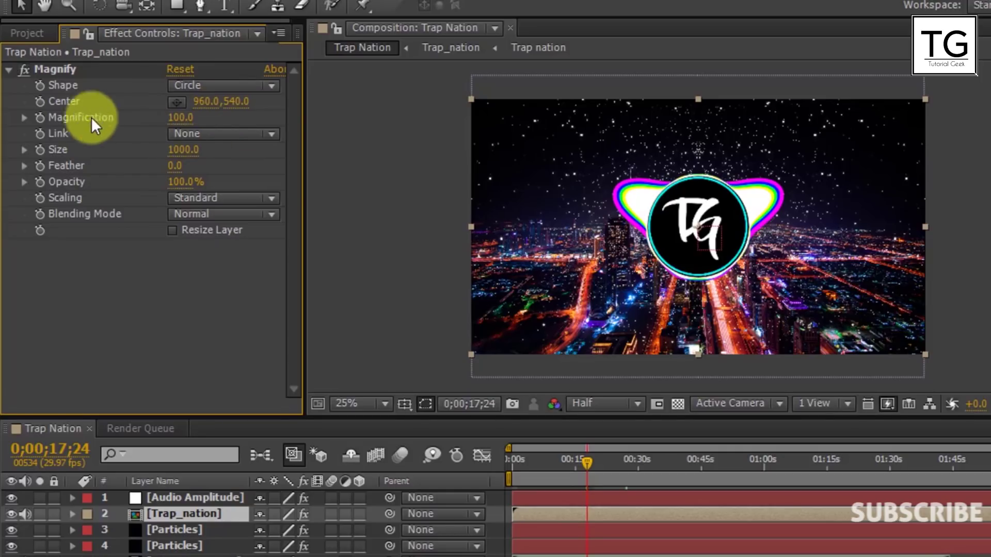
{"action": "left_click", "coordinate": [40, 118], "text": "alt"}
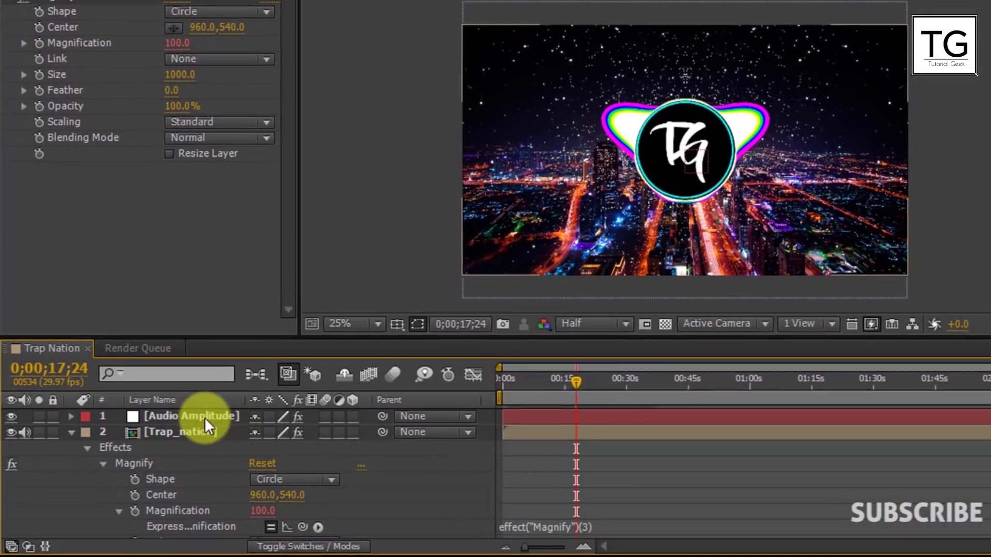
Link Magnification to the Both Channels slider times 1.5 and preview the logo pulse
{"action": "left_click", "coordinate": [175, 419]}
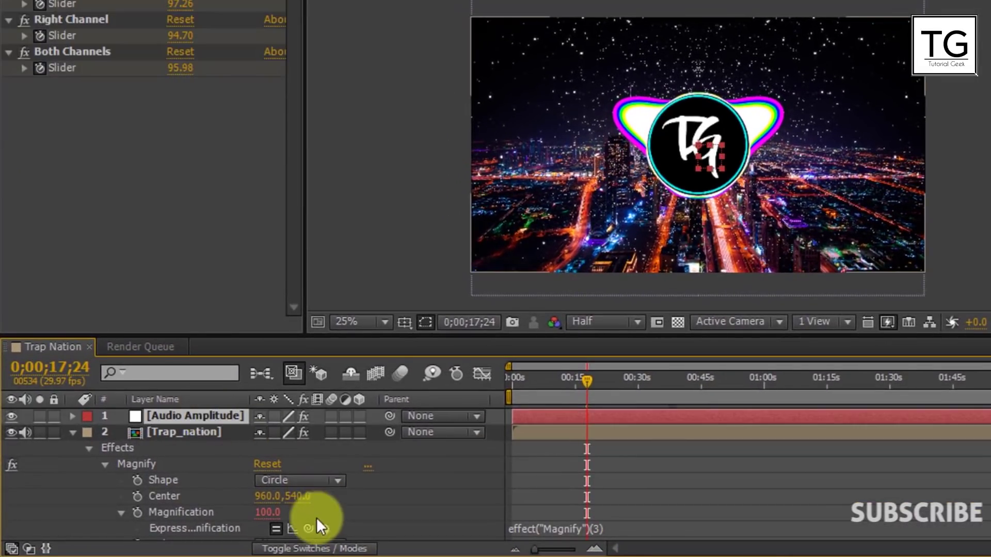
{"action": "left_click_drag", "start_coordinate": [308, 529], "coordinate": [84, 68]}
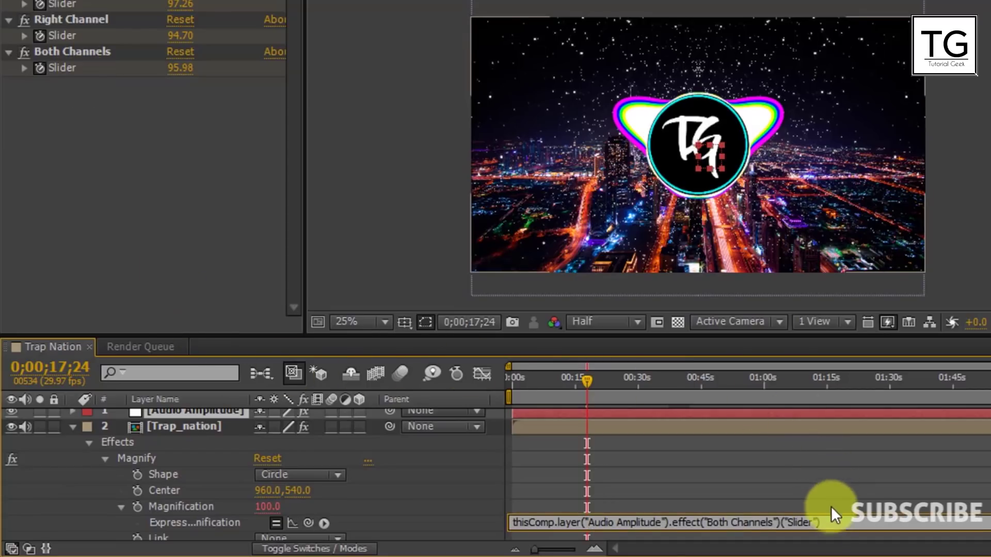
{"action": "type", "text": "*"}
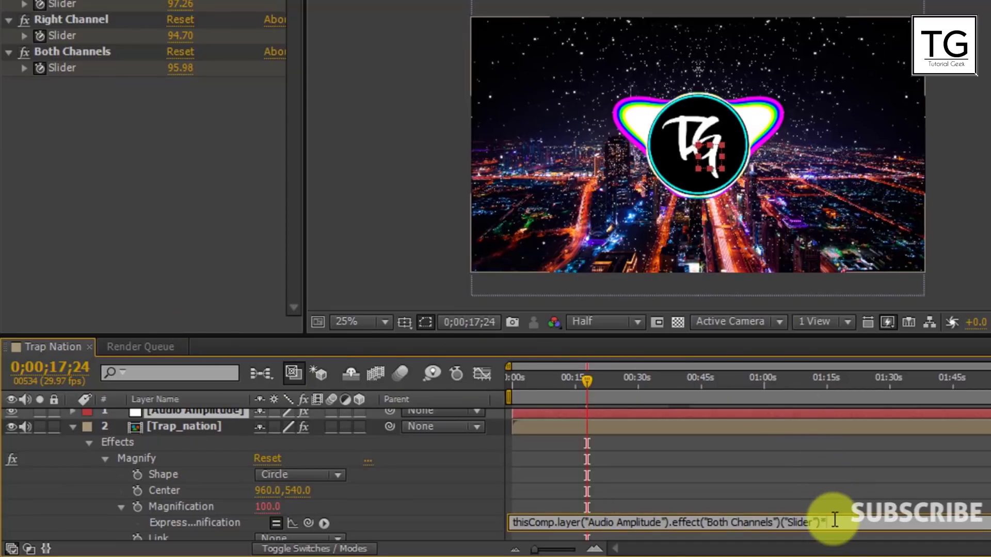
{"action": "type", "text": "1.5"}
{"action": "left_click", "coordinate": [769, 485]}
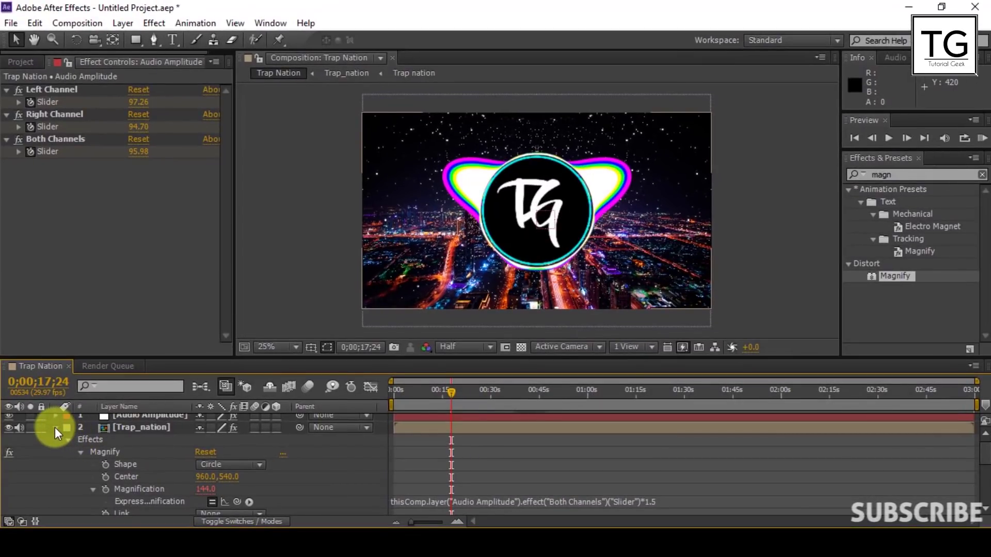
{"action": "left_click", "coordinate": [55, 427]}
{"action": "mouse_move", "coordinate": [457, 392]}
{"action": "left_mouse_down"}
{"action": "mouse_move", "coordinate": [470, 389]}
{"action": "mouse_move", "coordinate": [429, 395]}
{"action": "mouse_move", "coordinate": [441, 397]}
{"action": "left_mouse_up"}
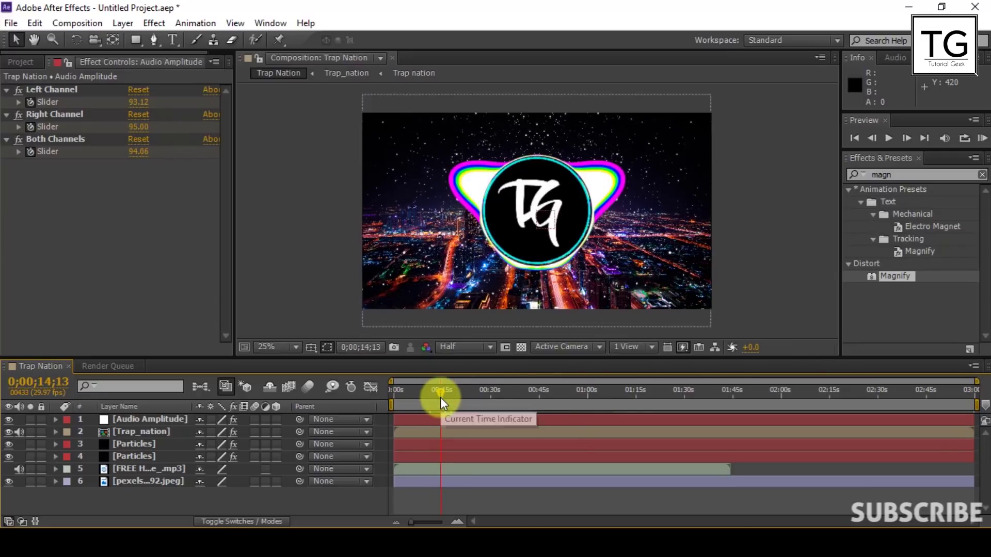
Revise the Magnification expression multiplier from 1.5 to 1.25
{"action": "left_click", "coordinate": [169, 431]}
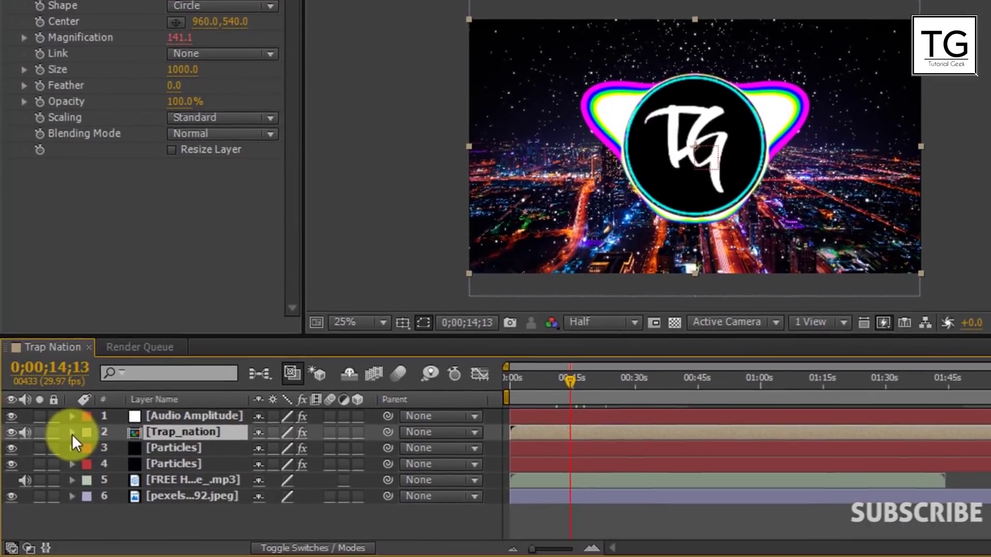
{"action": "key", "text": "e"}
{"action": "key", "text": "e"}
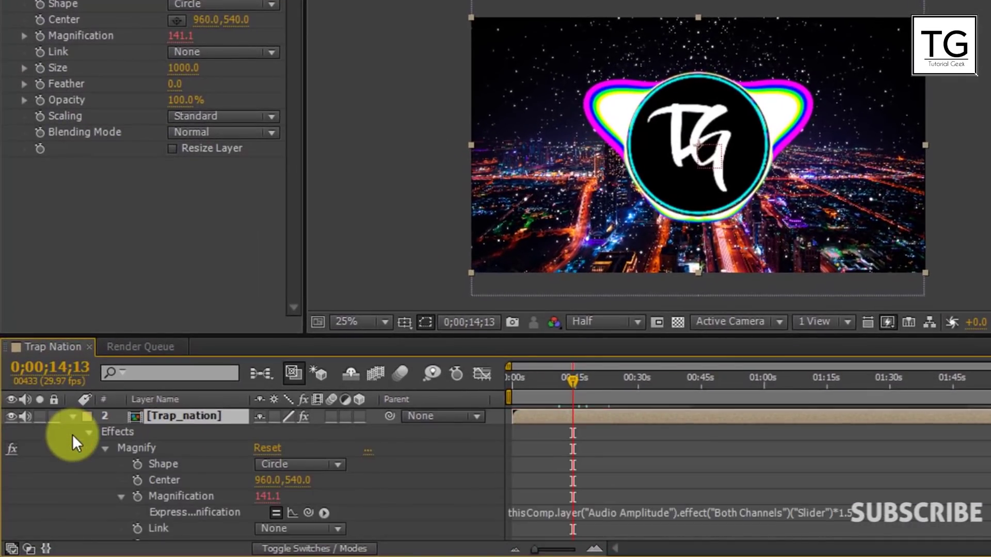
{"action": "left_click", "coordinate": [864, 514]}
{"action": "left_click", "coordinate": [860, 513]}
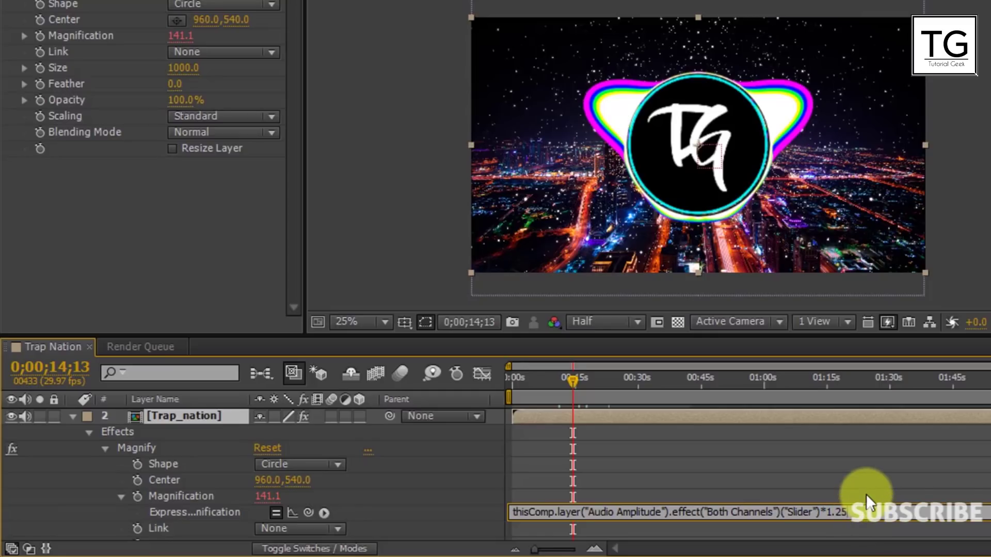
{"action": "left_click", "coordinate": [866, 494]}
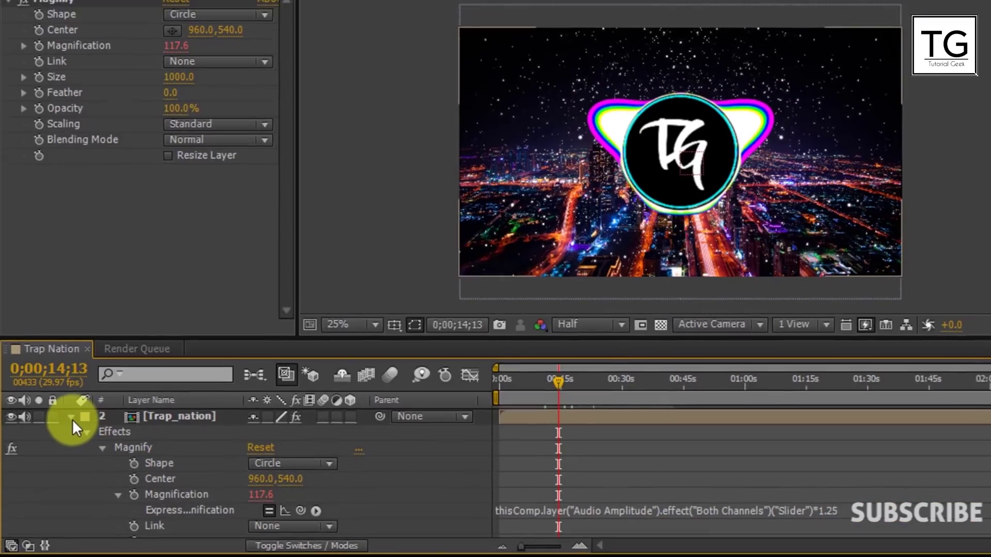
{"action": "left_click", "coordinate": [73, 417]}
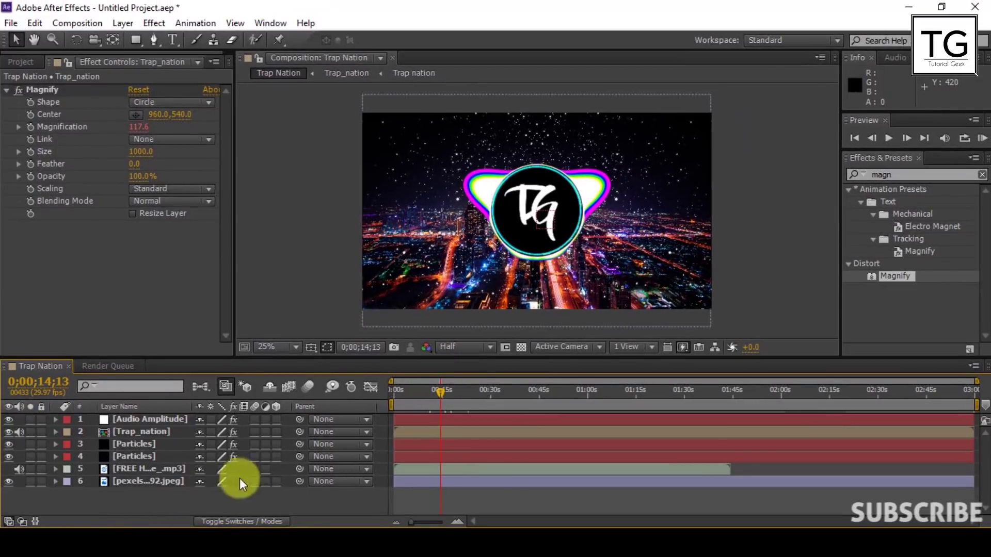
Return the playhead to 0;00;00;00 and start a RAM Preview of the Trap Nation composition
{"action": "left_click_drag", "start_coordinate": [411, 403], "coordinate": [386, 401]}
{"action": "left_click", "coordinate": [982, 139]}
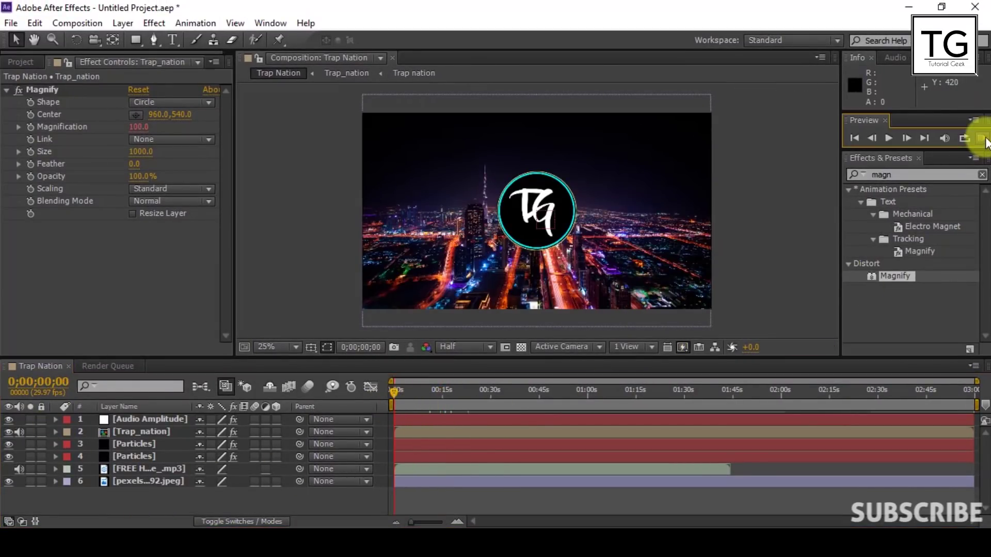